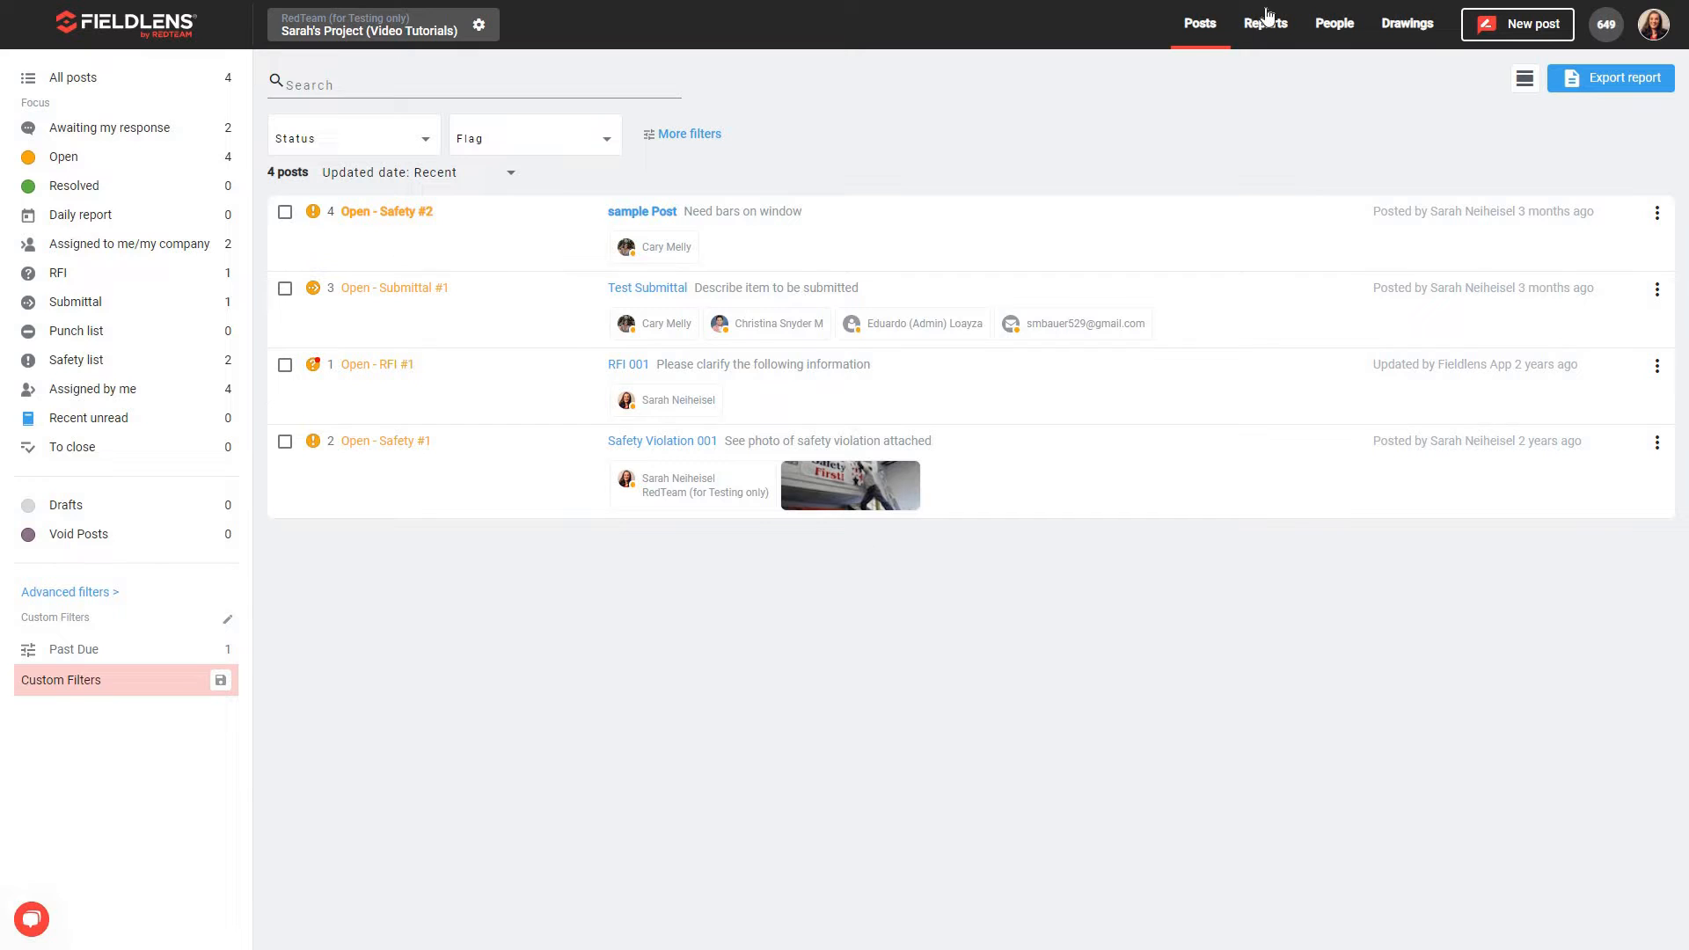
Step: Open the project's drawings and view them as a thumbnail grid before returning to the list view
click(1406, 33)
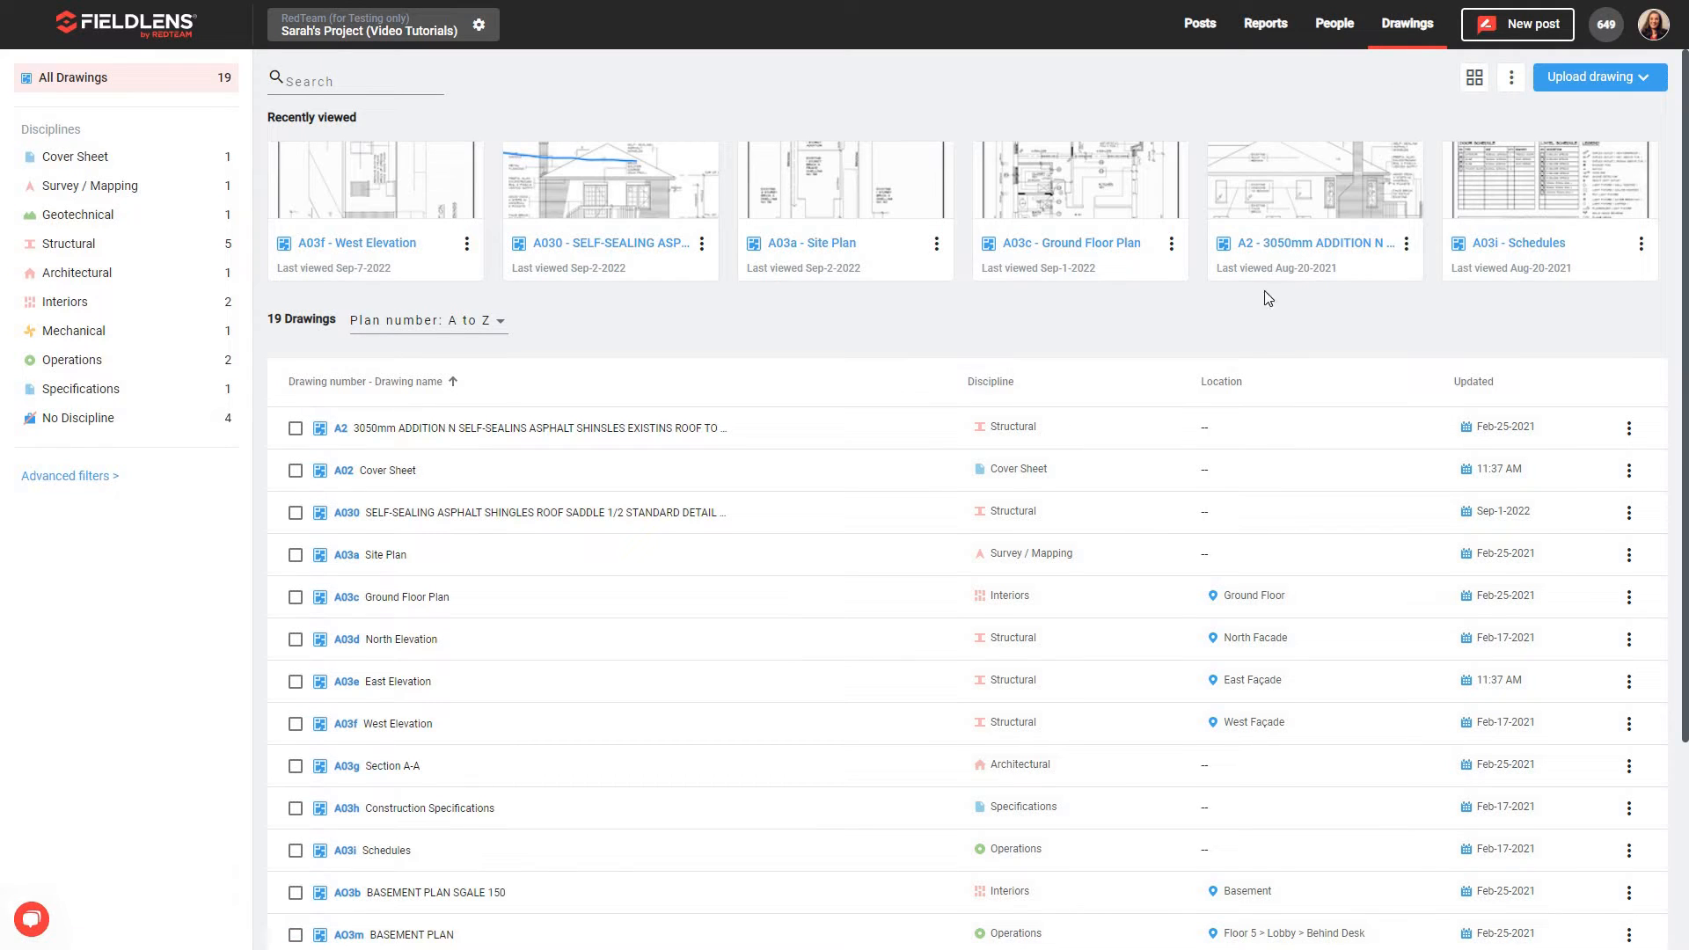
click(1475, 81)
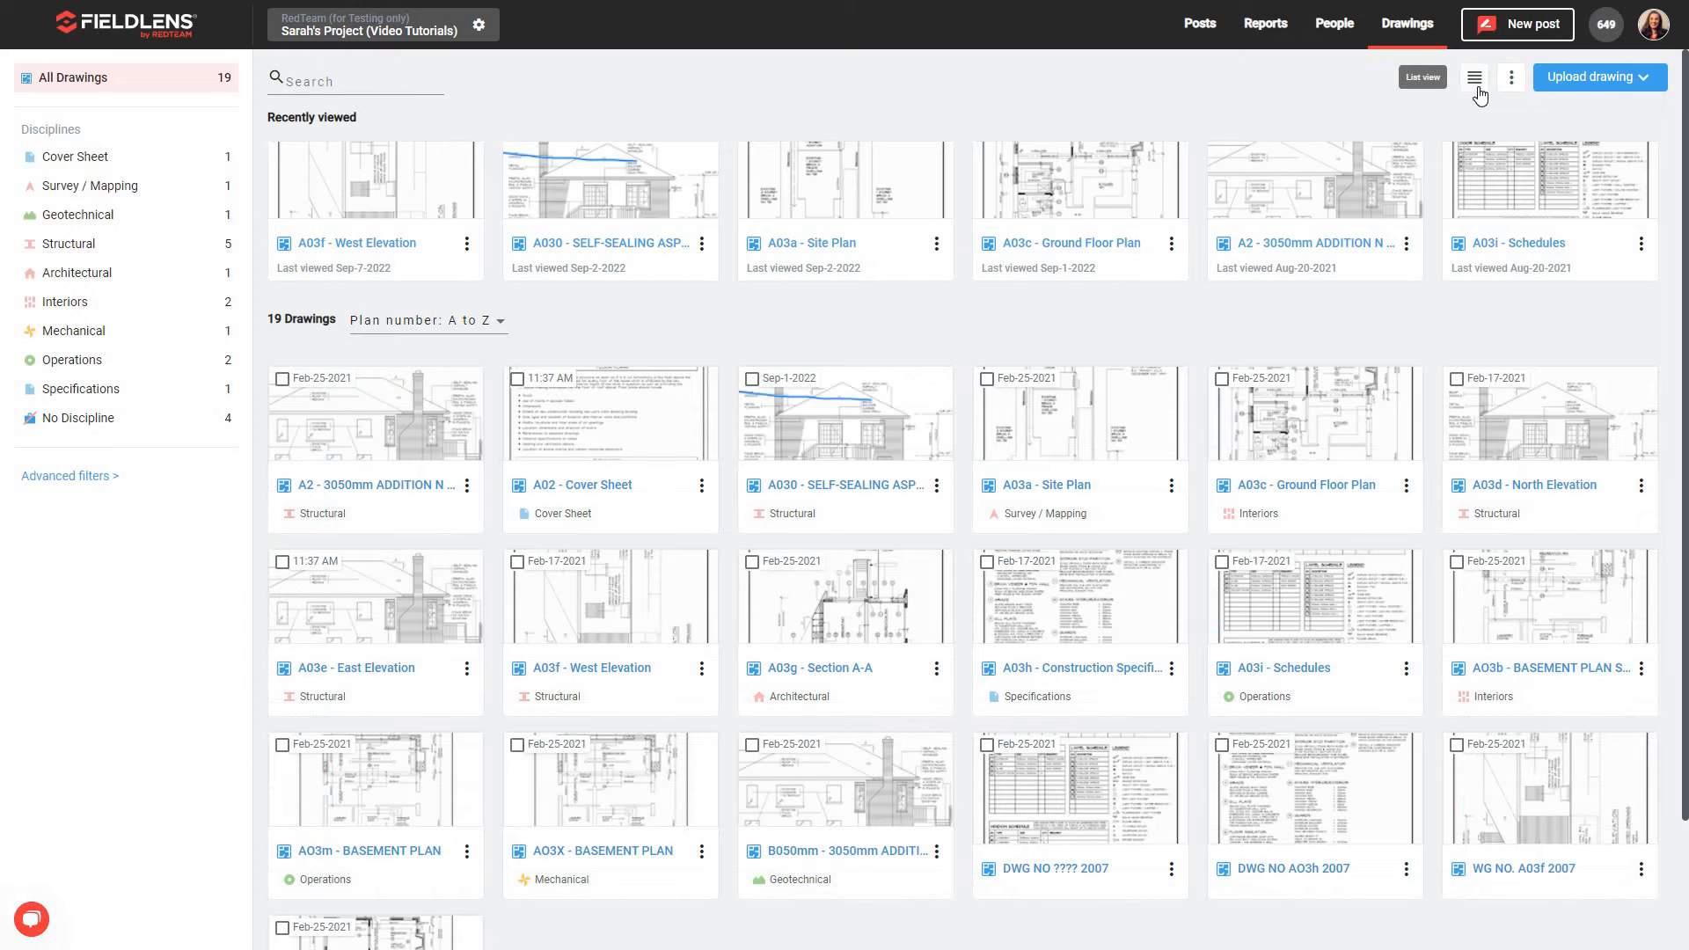
click(1475, 79)
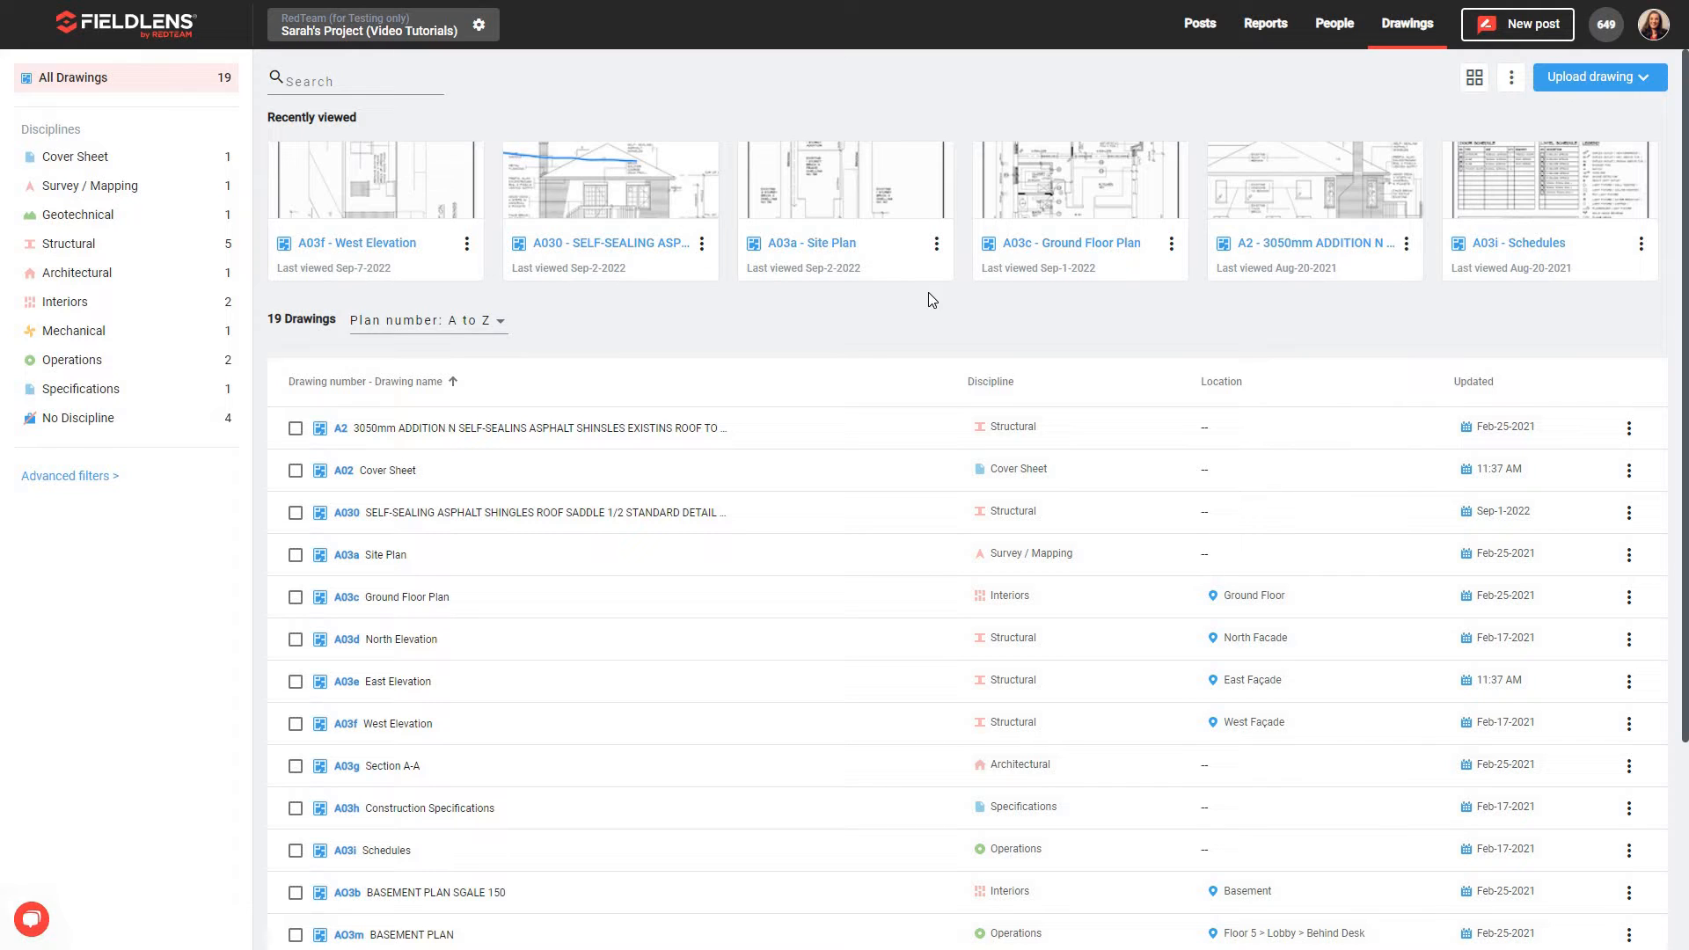
Step: Start a PDF drawing upload and add the recent file Sample Floor Plans from the computer
click(1640, 78)
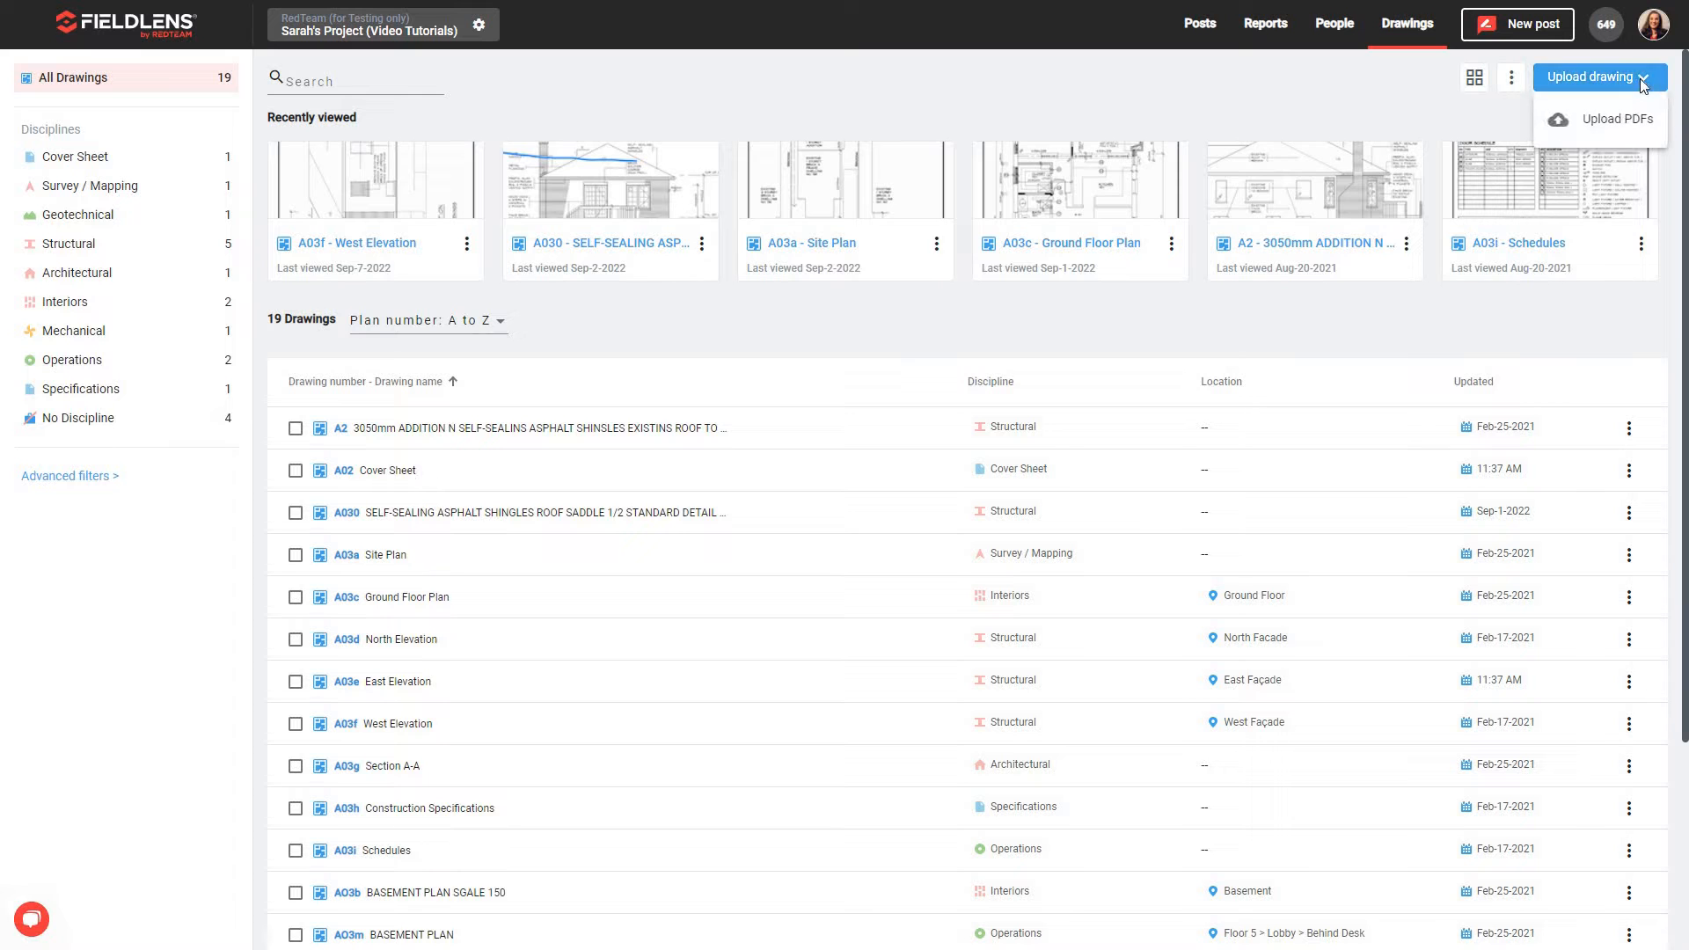
click(1624, 136)
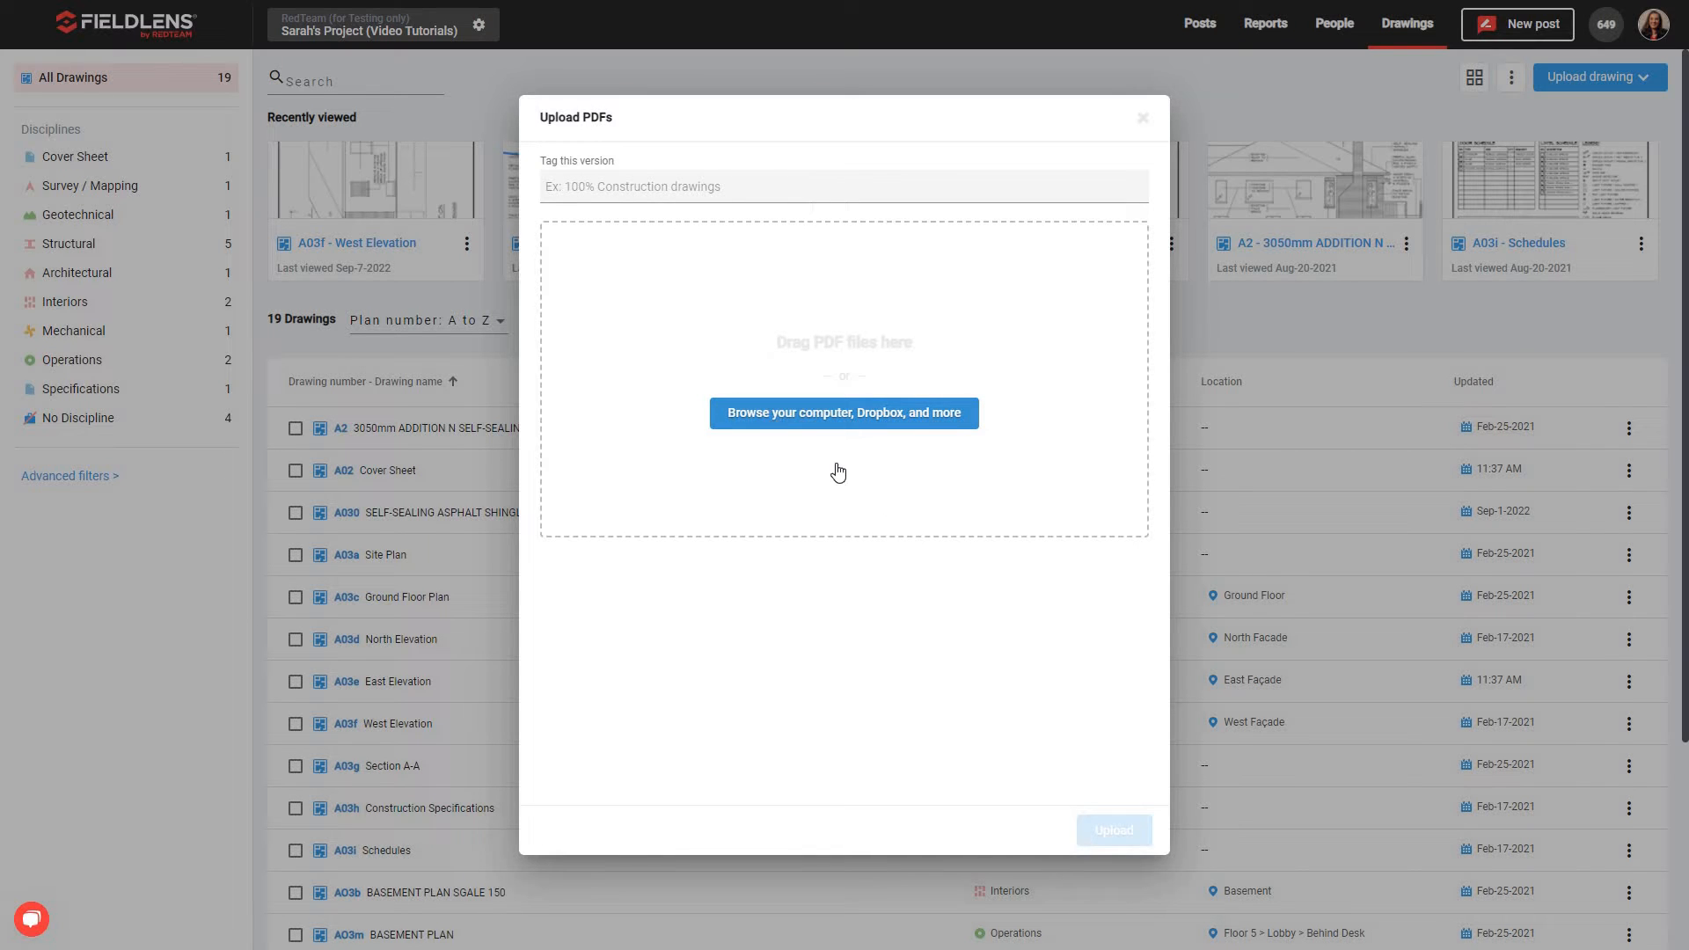
click(817, 424)
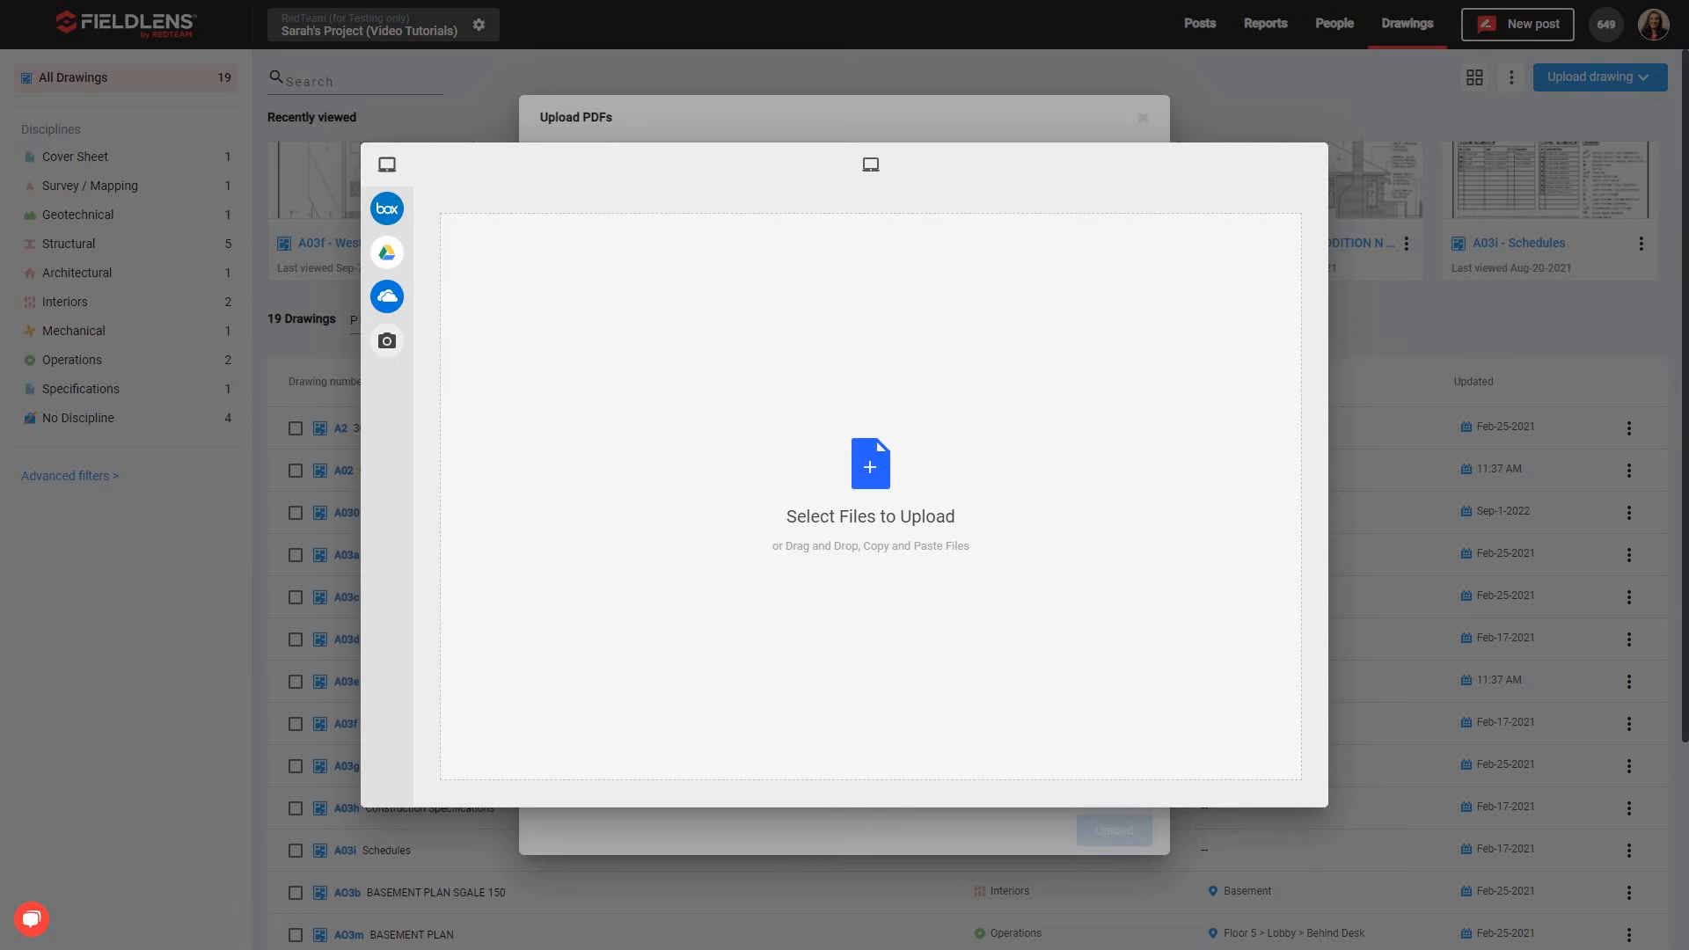
mouse_move(424, 221)
click(865, 478)
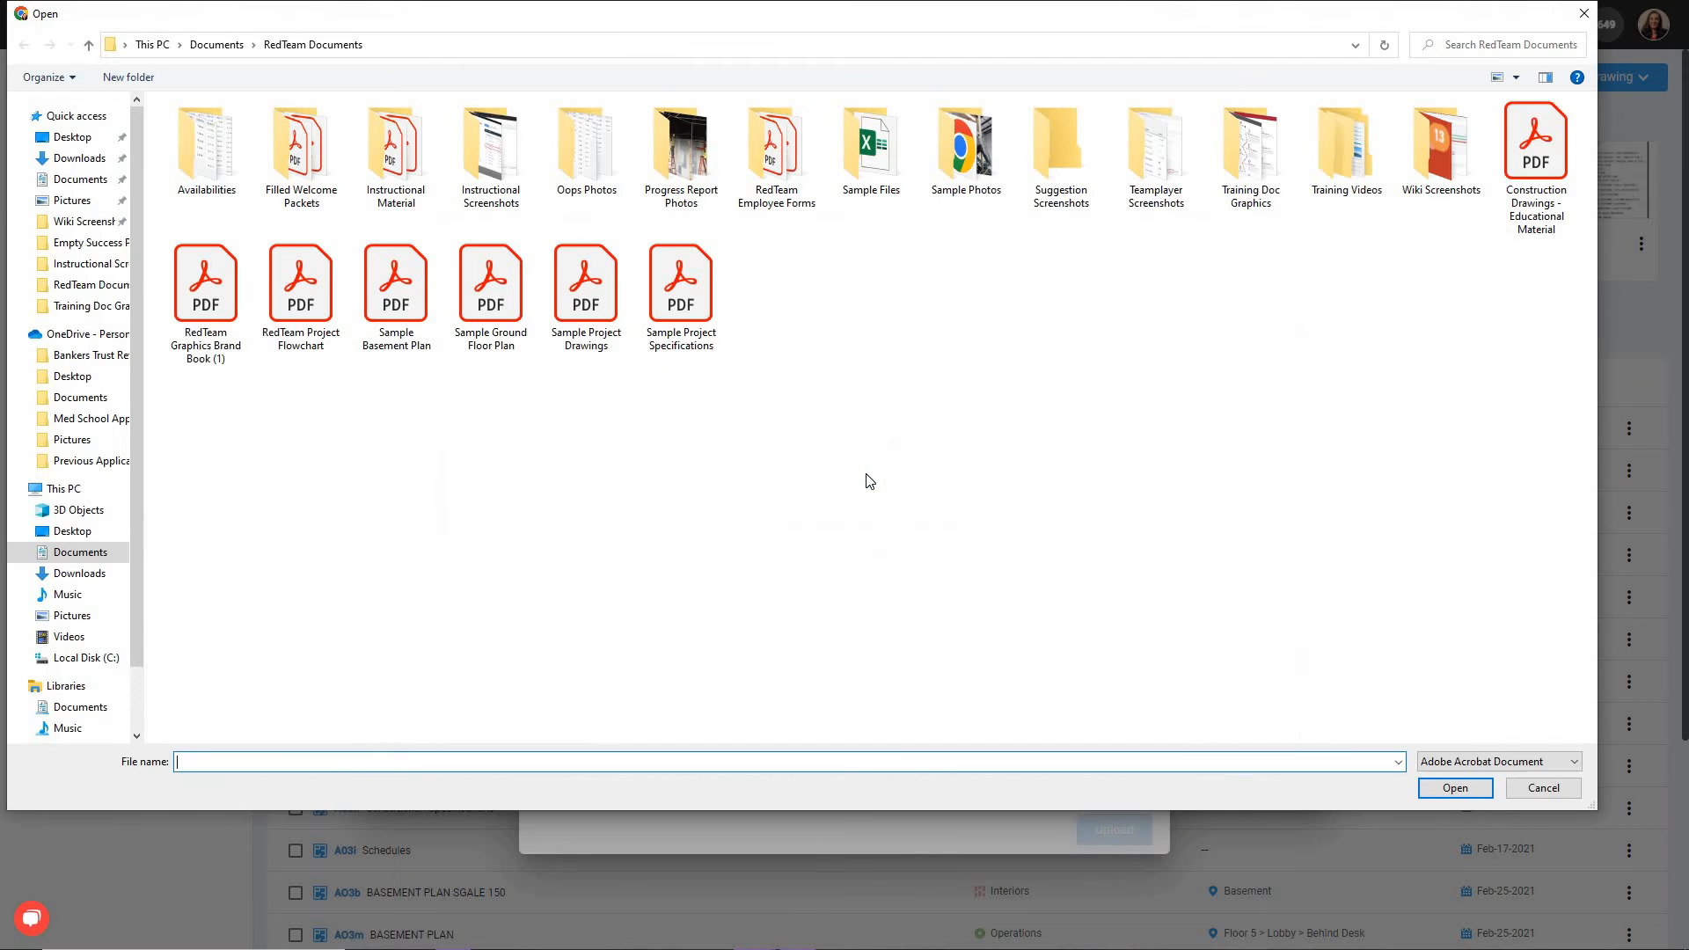
click(84, 117)
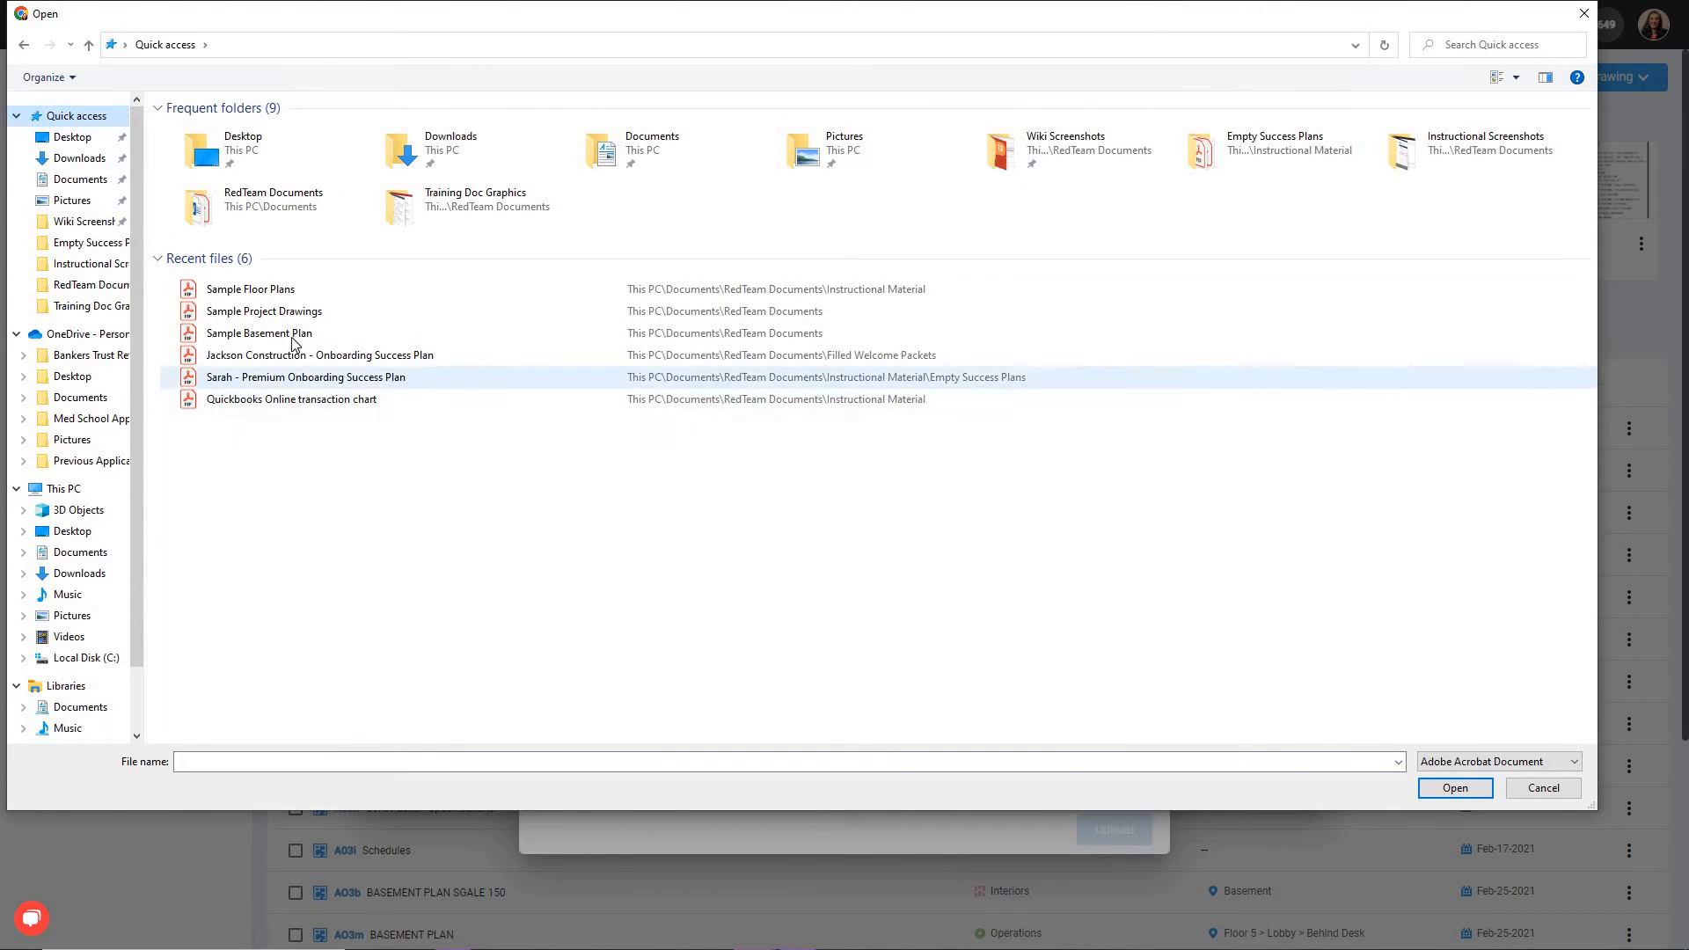
click(309, 296)
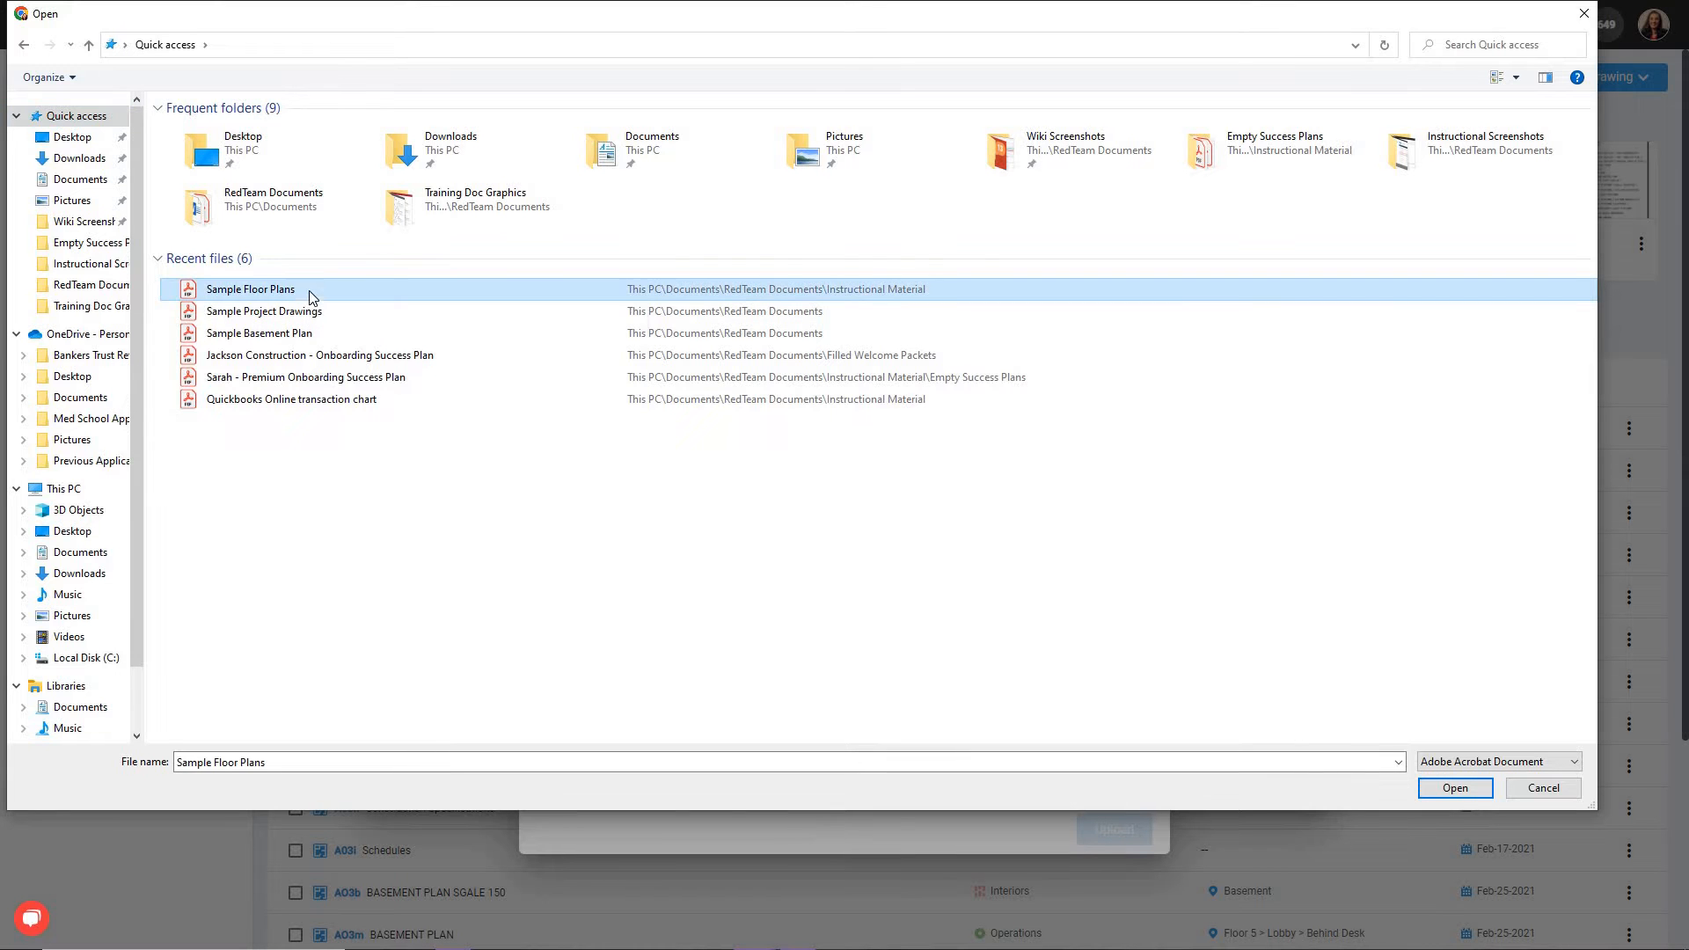
click(1453, 788)
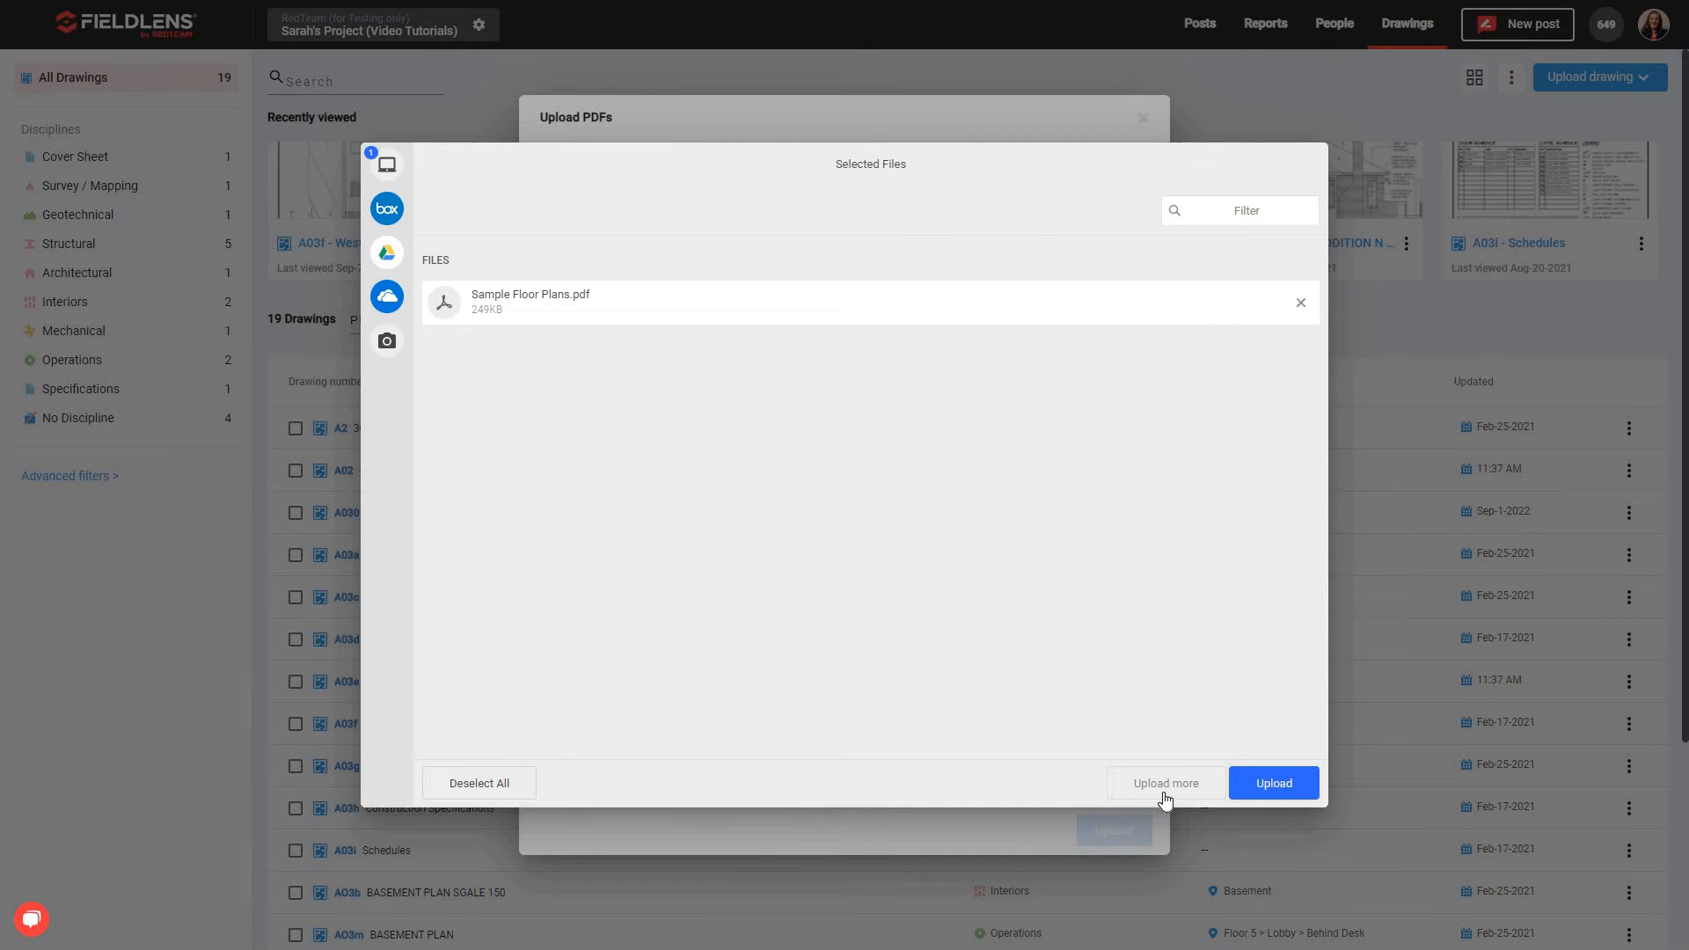
click(1291, 778)
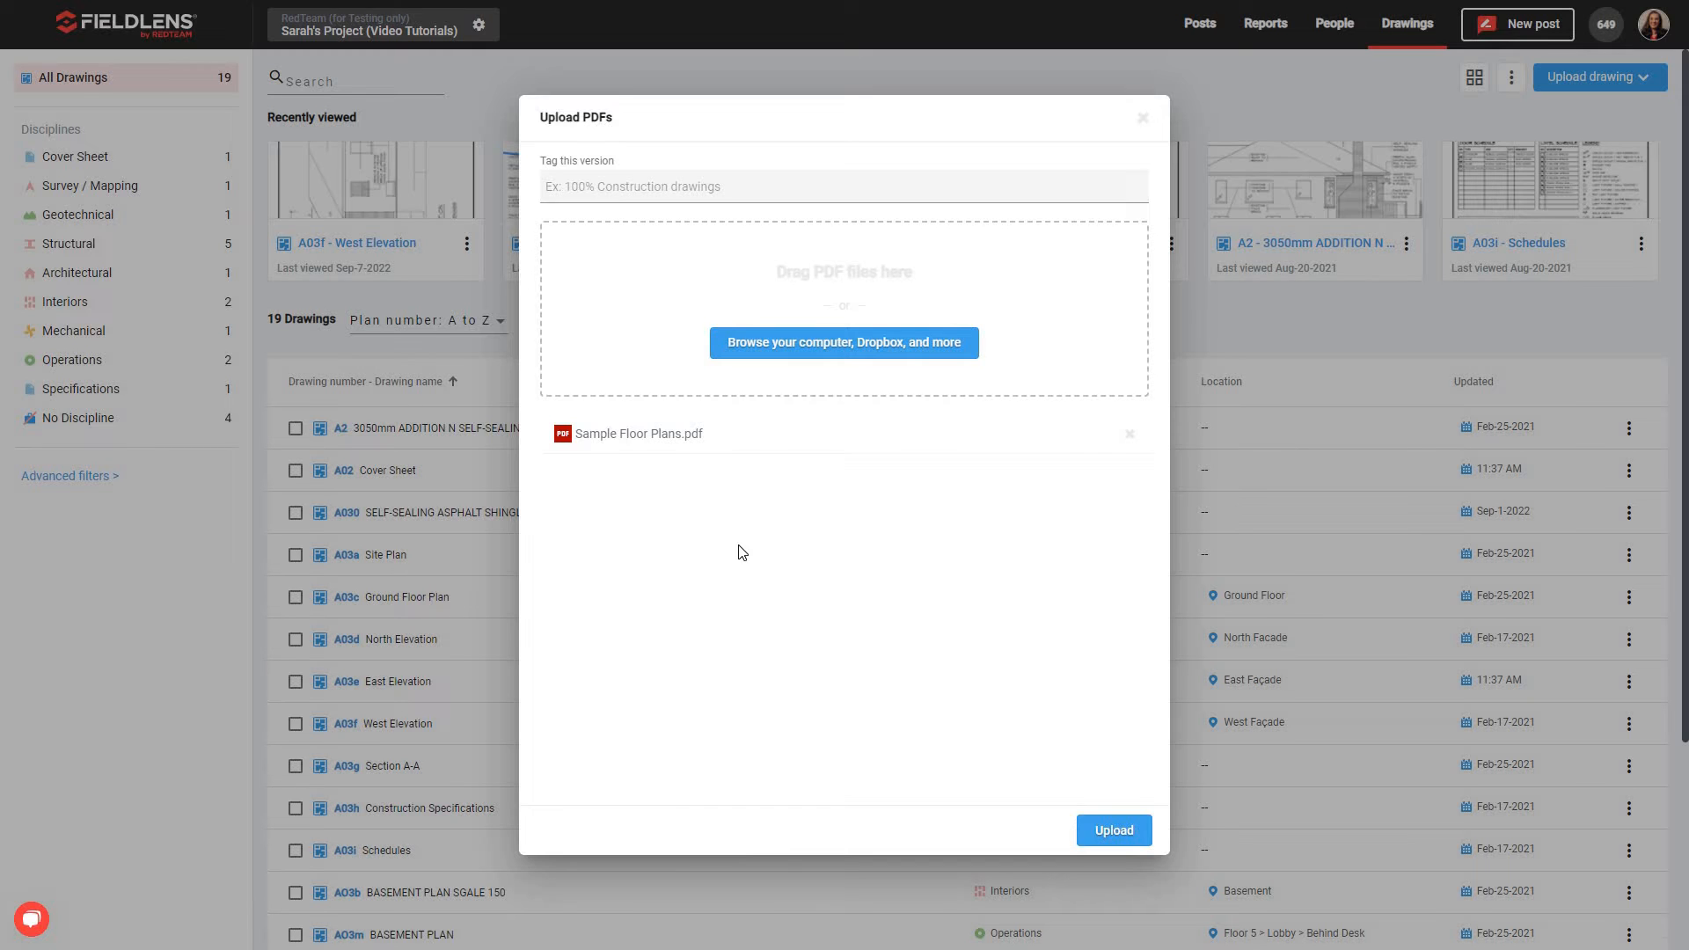
Step: Create the version tag "Bid Set" for the selected PDF and upload it to the project
click(587, 186)
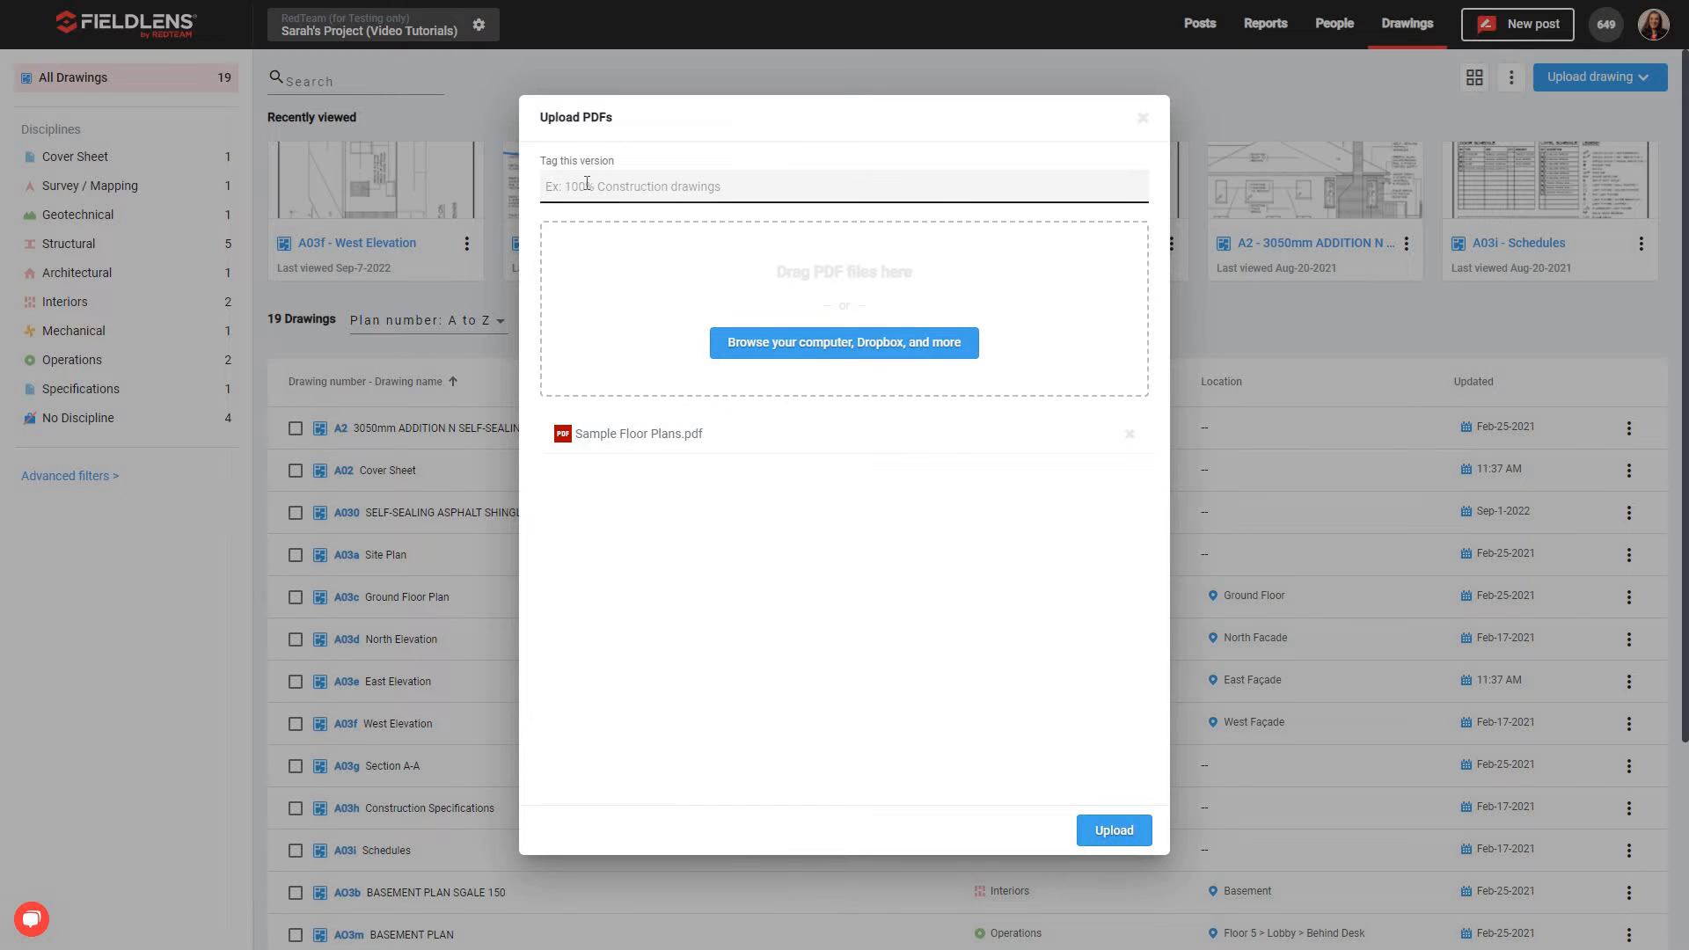
click(586, 186)
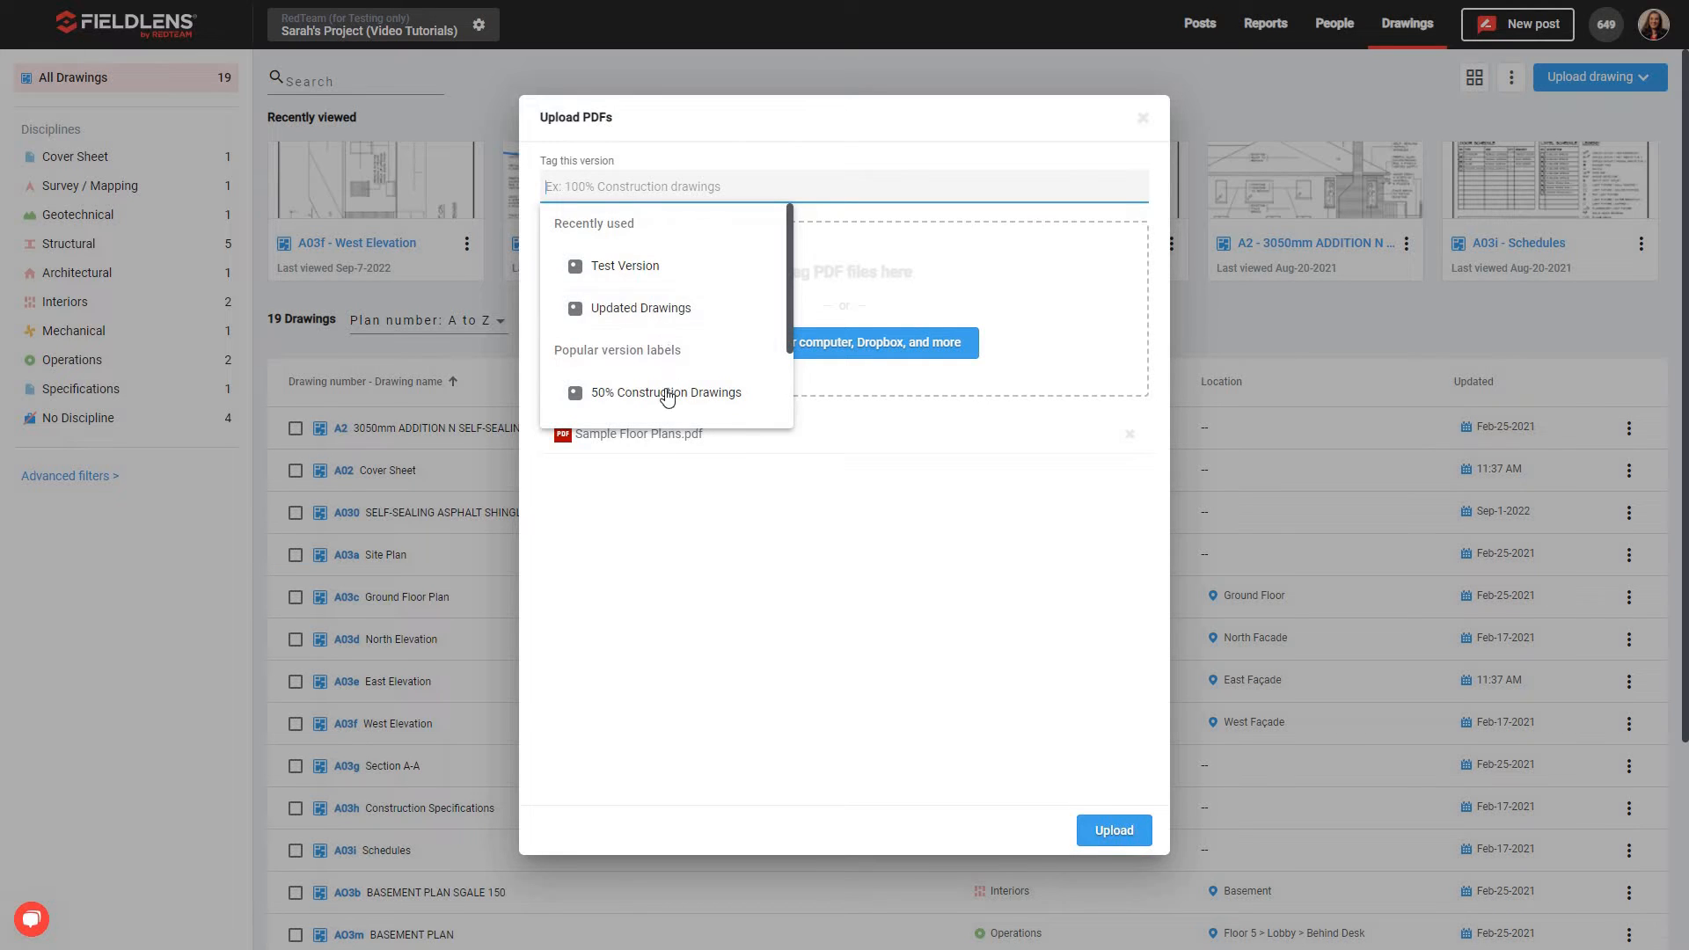
scroll(667, 397, down, 3)
scroll(620, 413, up, 3)
text(Bid)
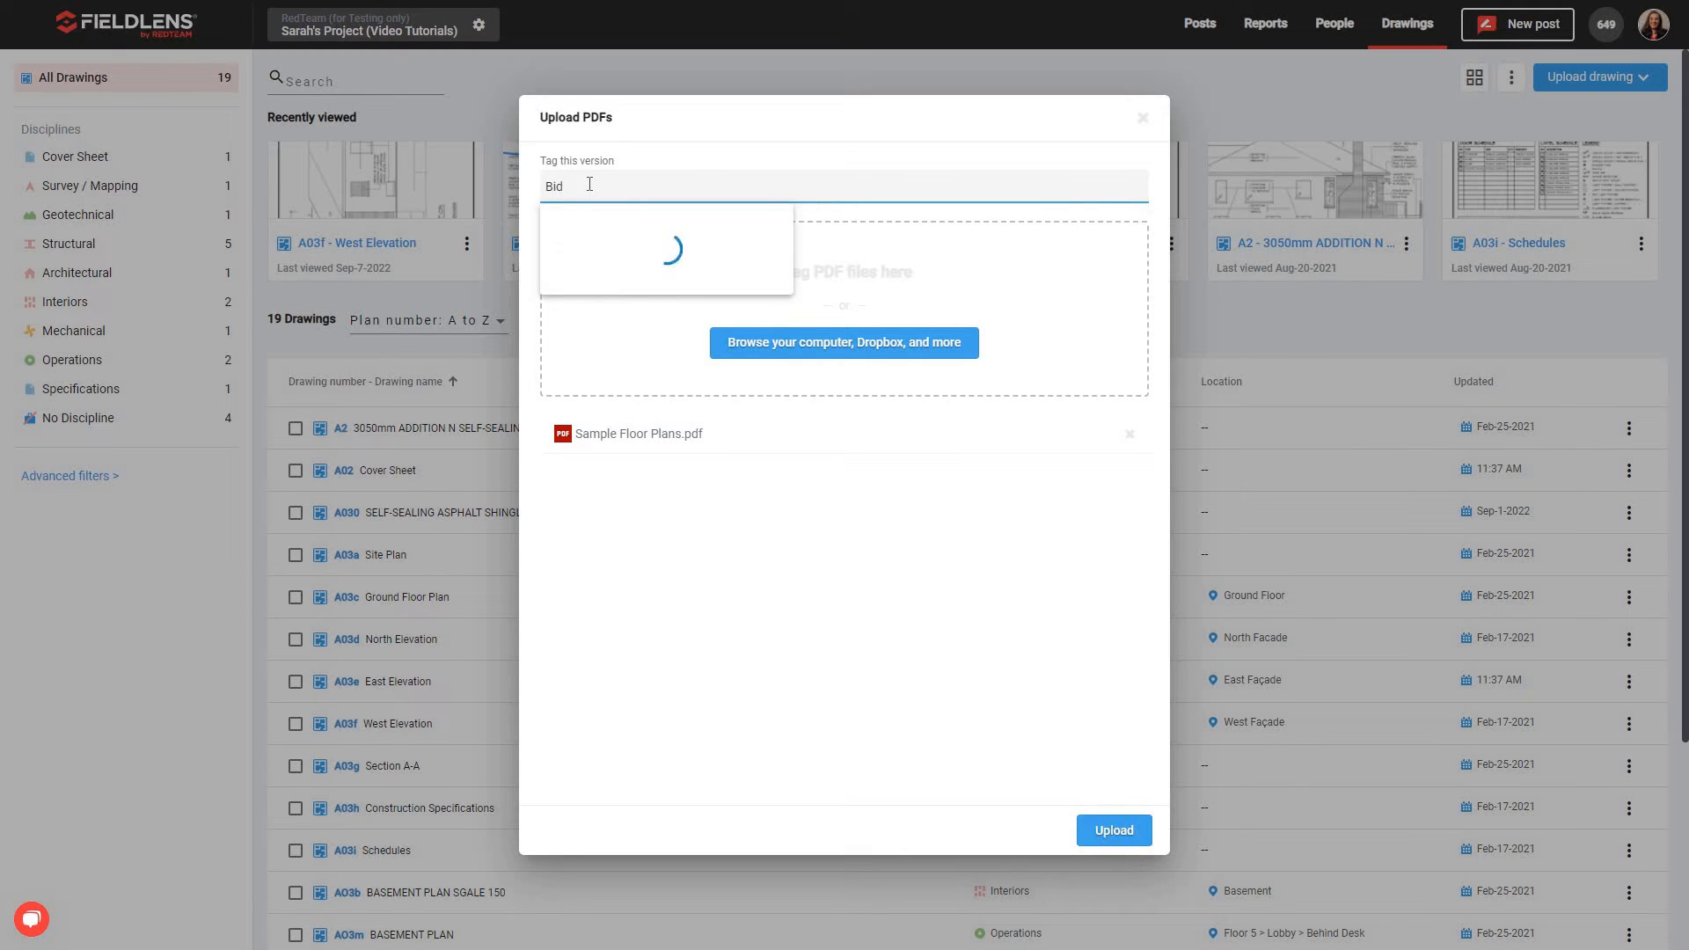
text( Set)
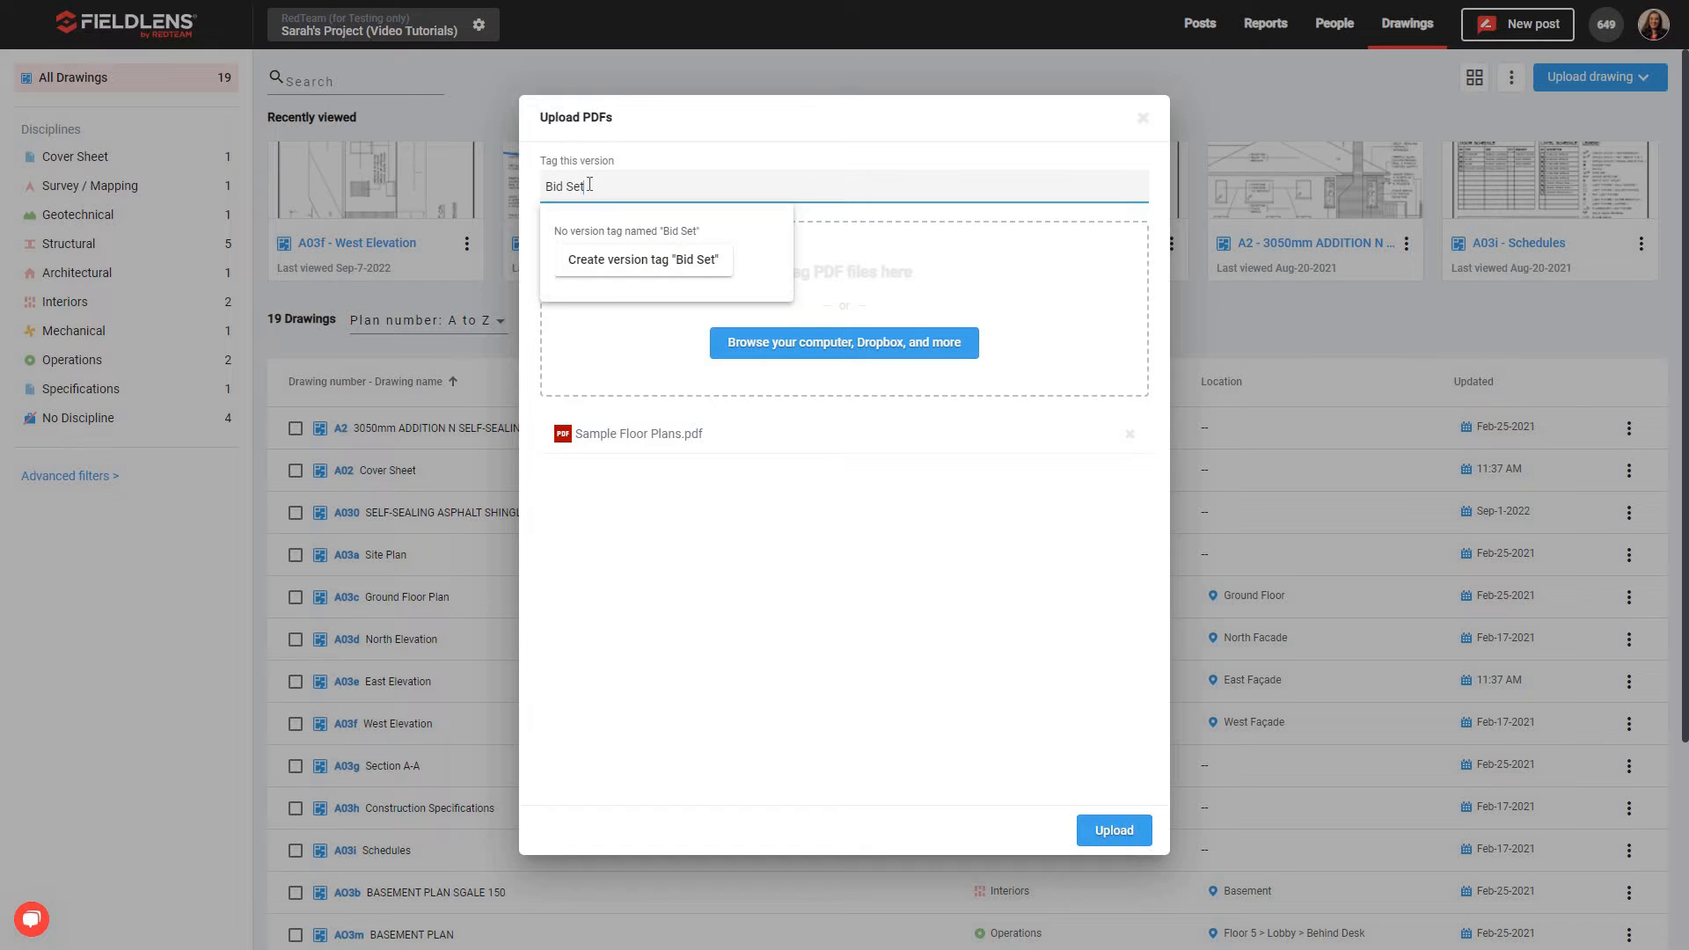
click(672, 274)
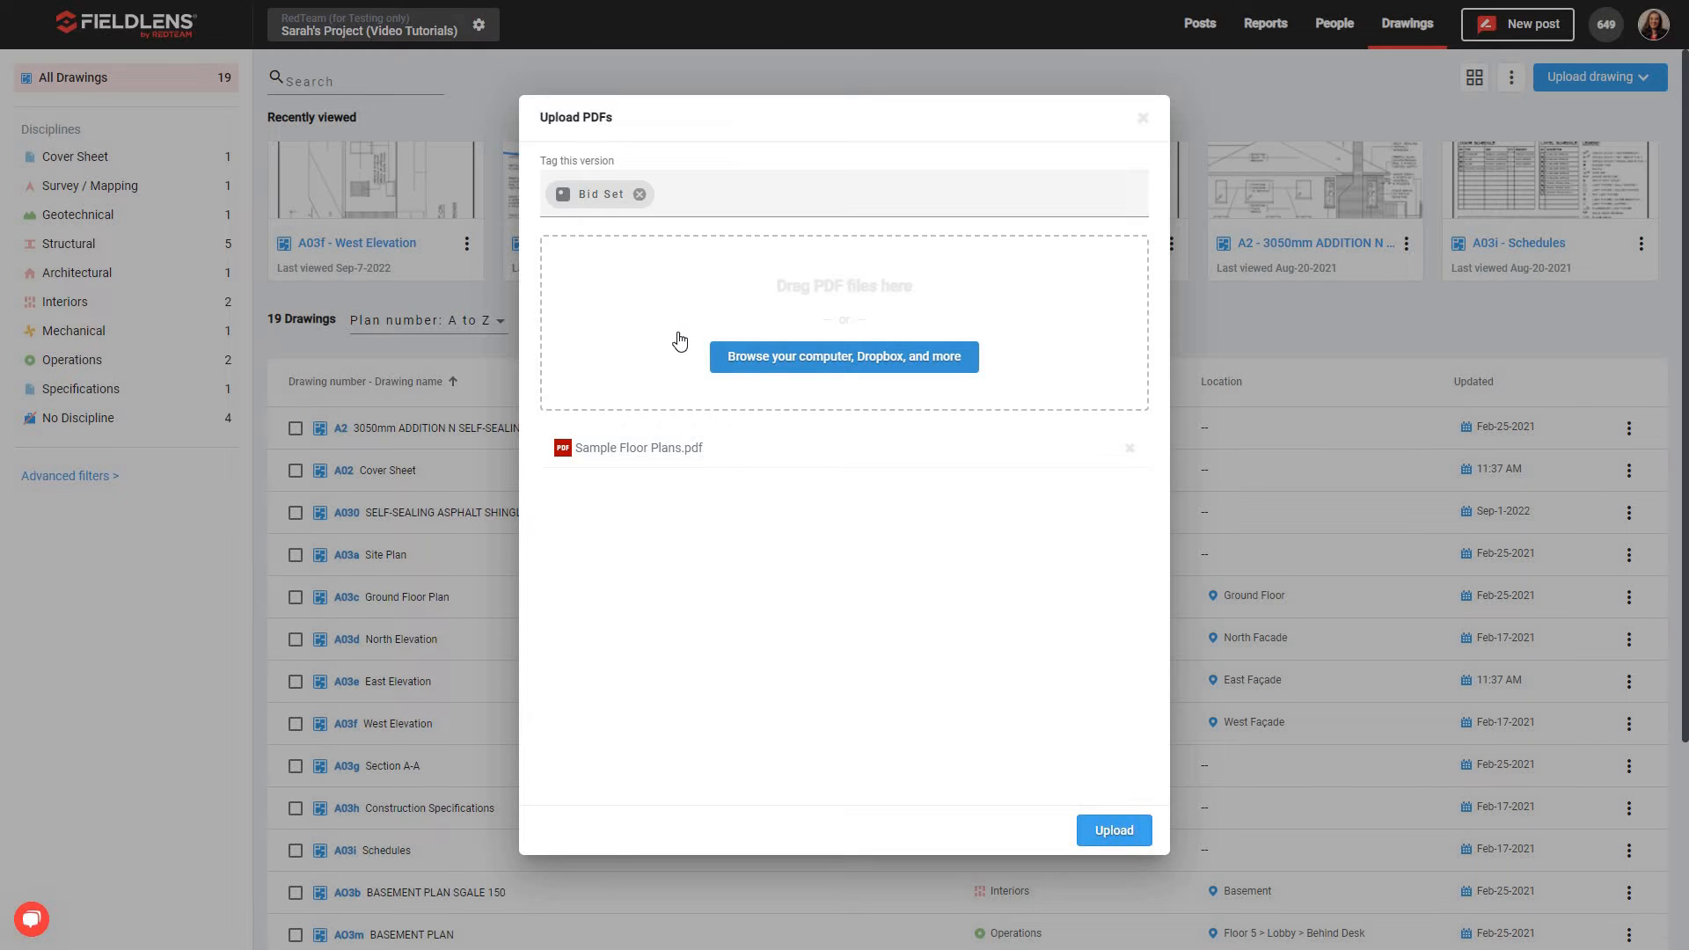
click(1100, 843)
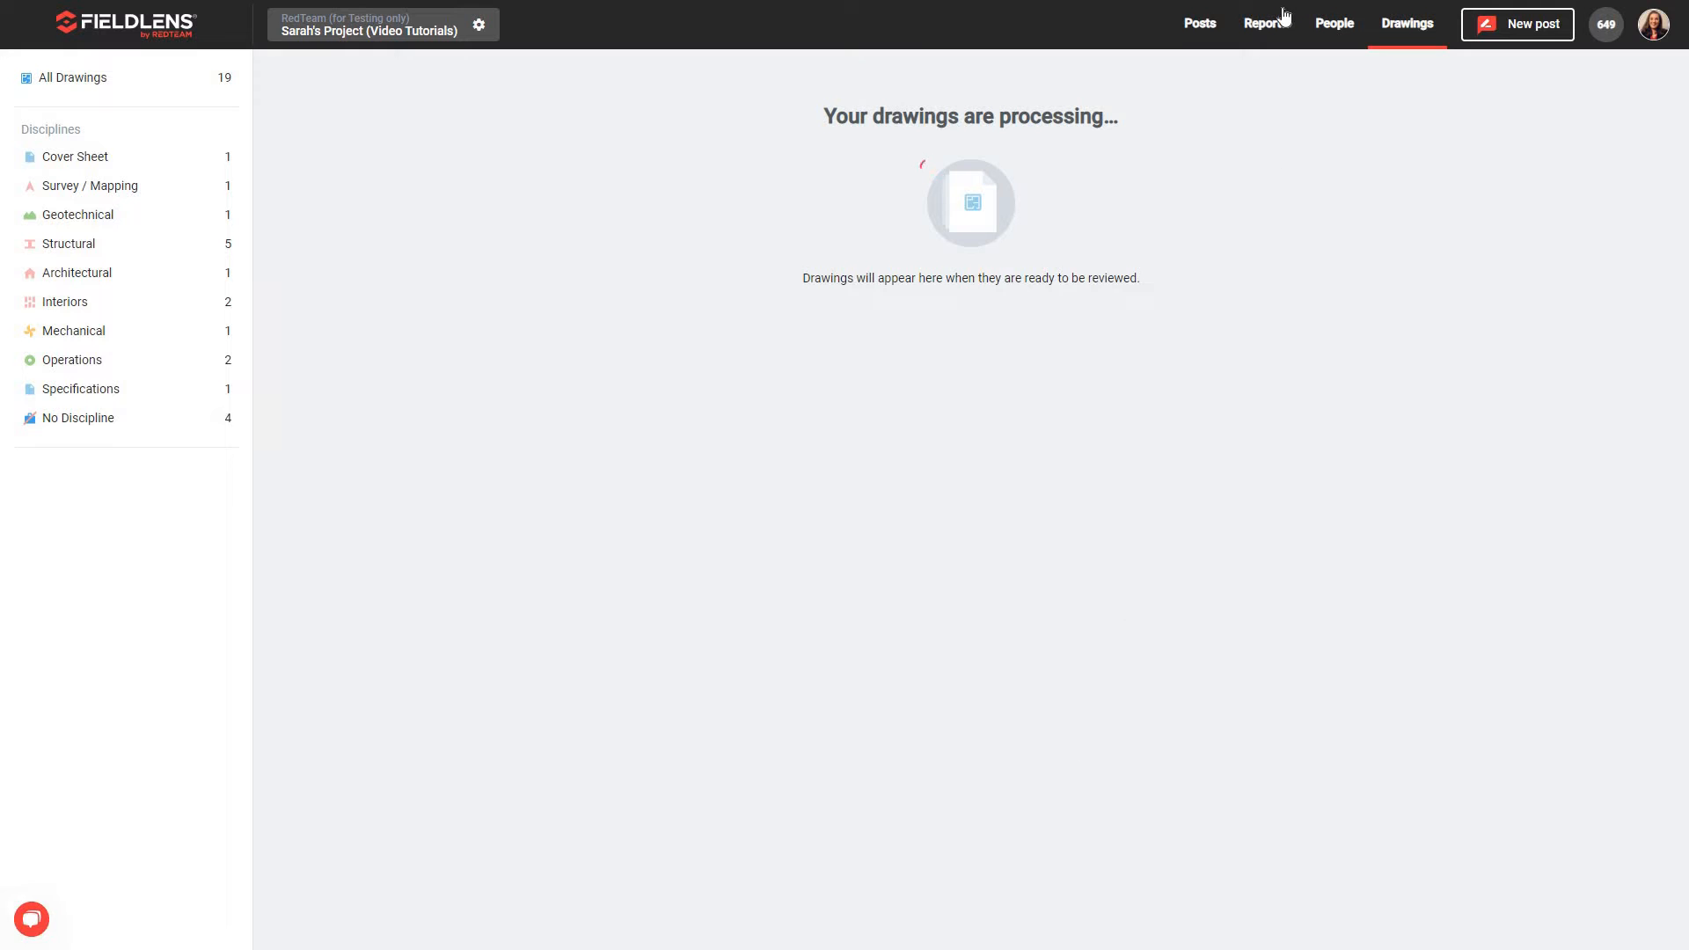
Step: Switch to the posts and back to the drawings, and open the unreviewed drawings for review
click(1201, 25)
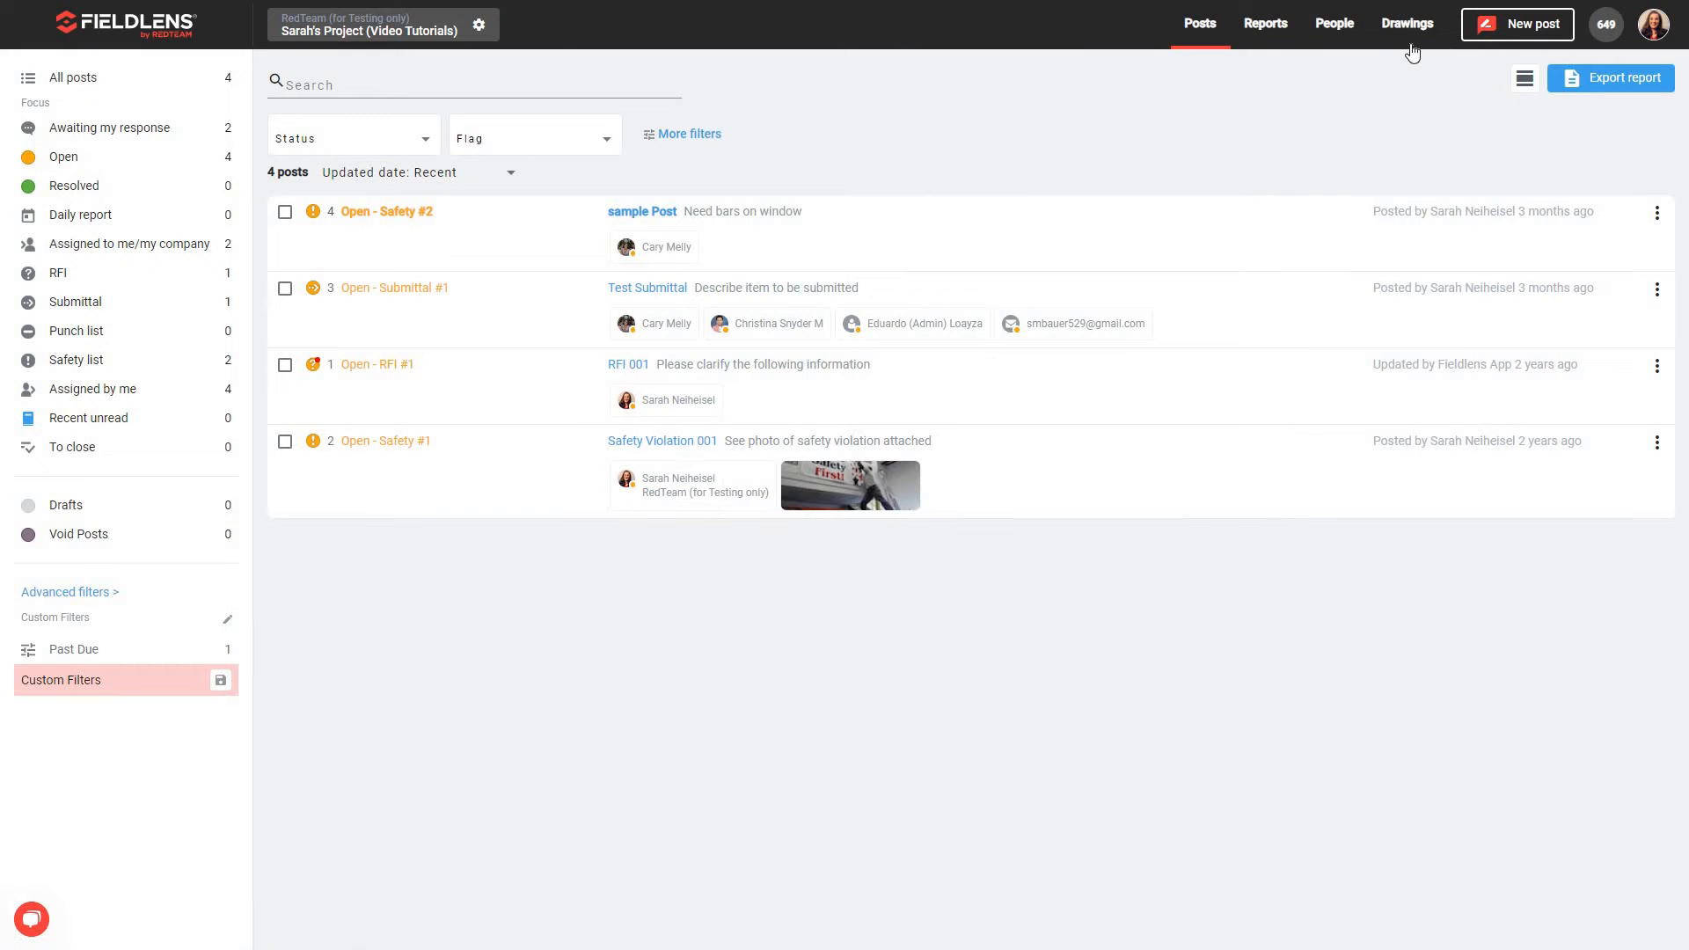
click(1409, 25)
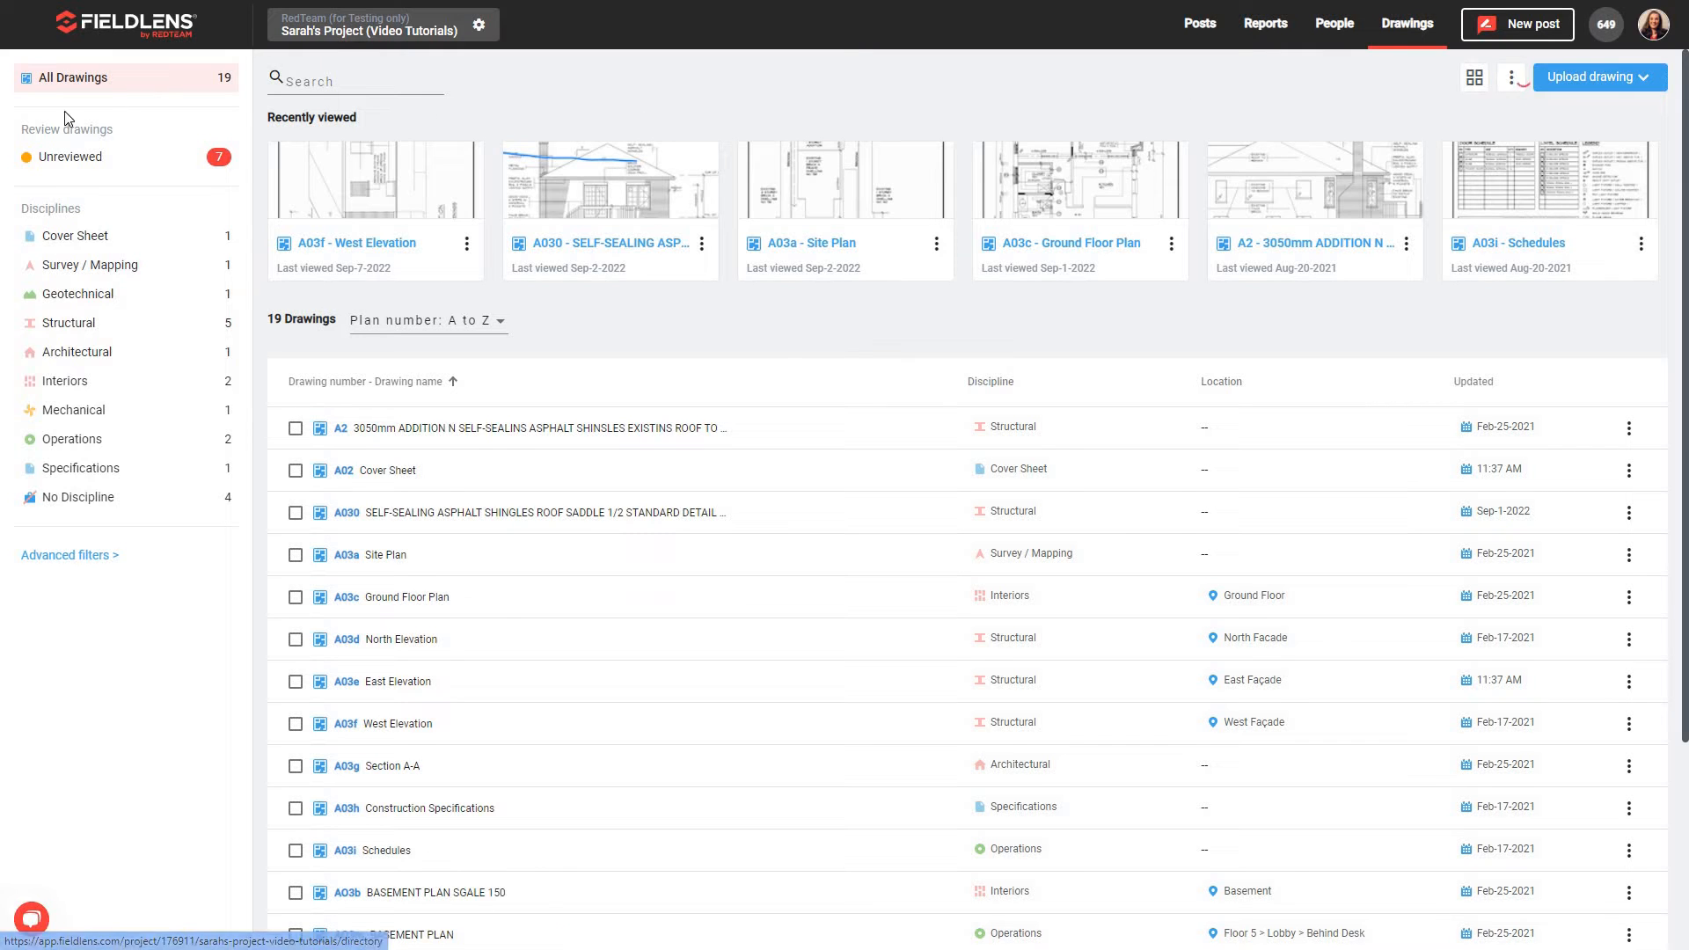
click(66, 167)
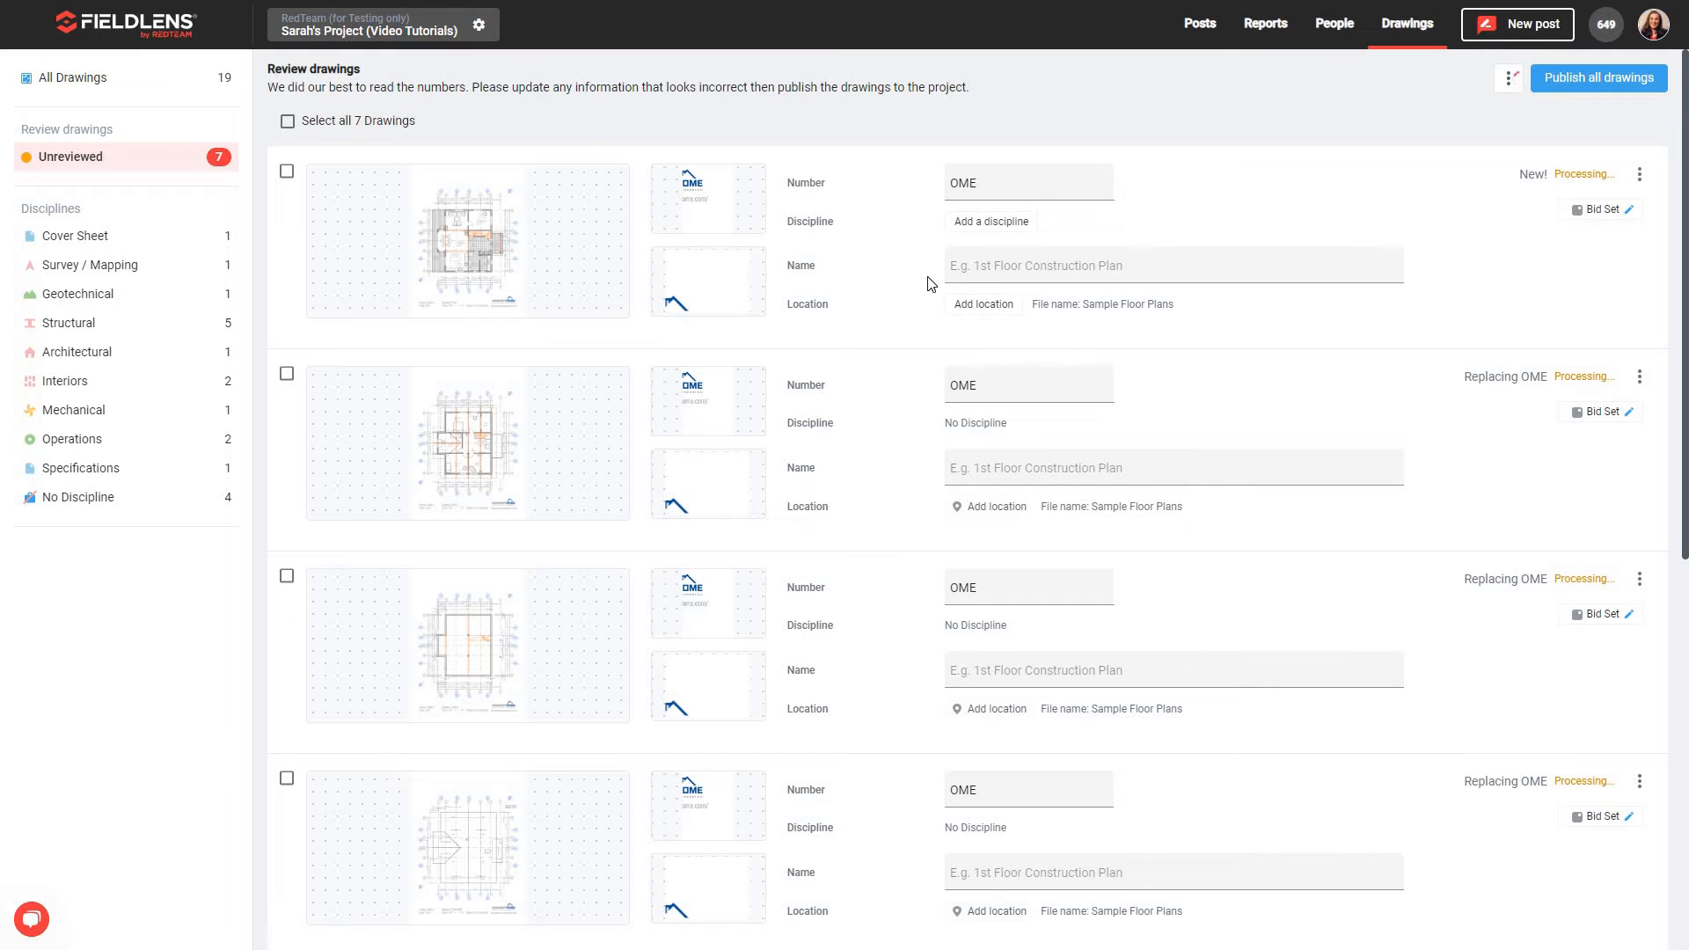
Step: Rescan the first unreviewed drawing, marking the page code IS.01 in its title block as the drawing number area
click(947, 186)
click(985, 266)
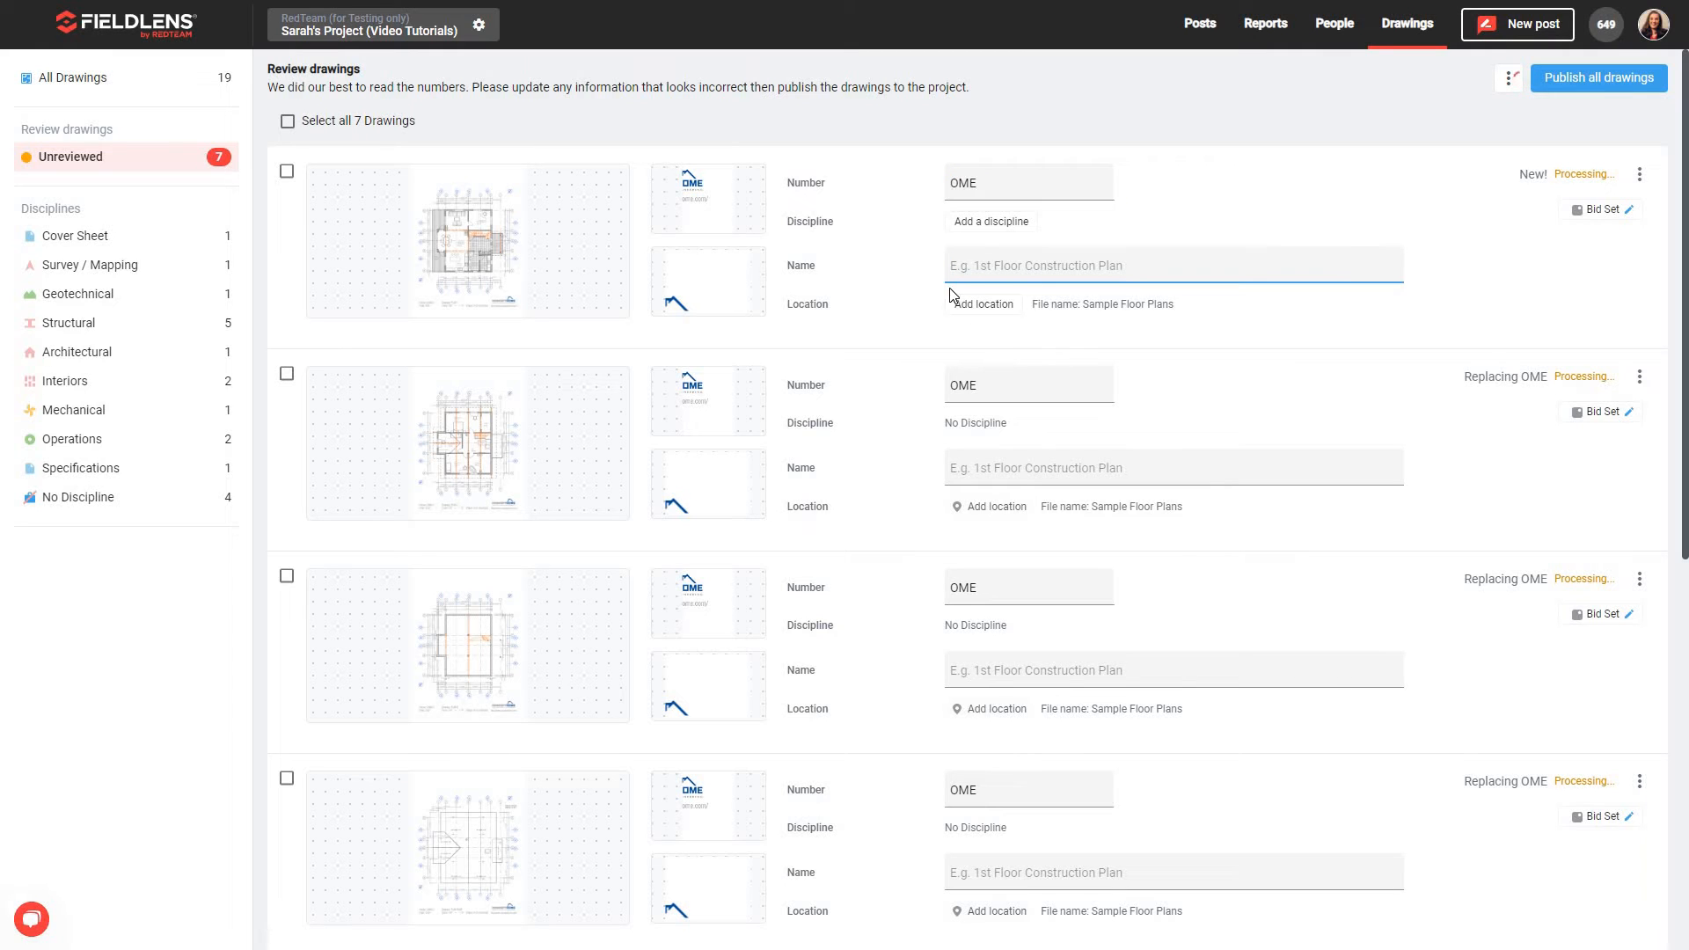
click(493, 269)
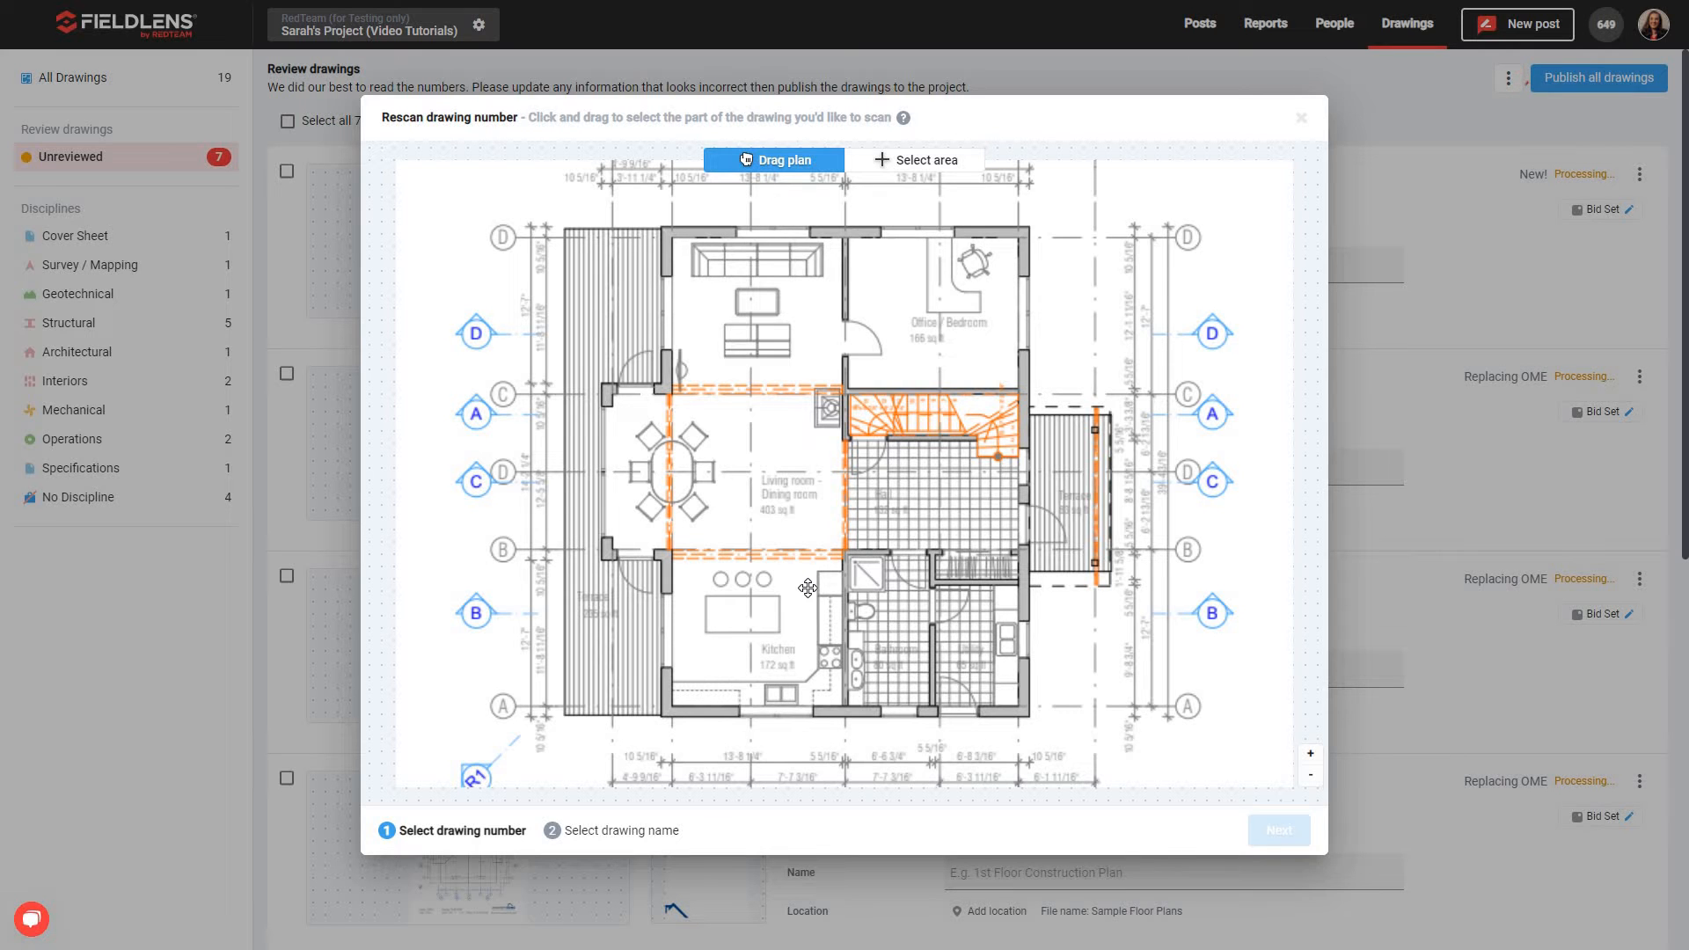
scroll(812, 547, down, 3)
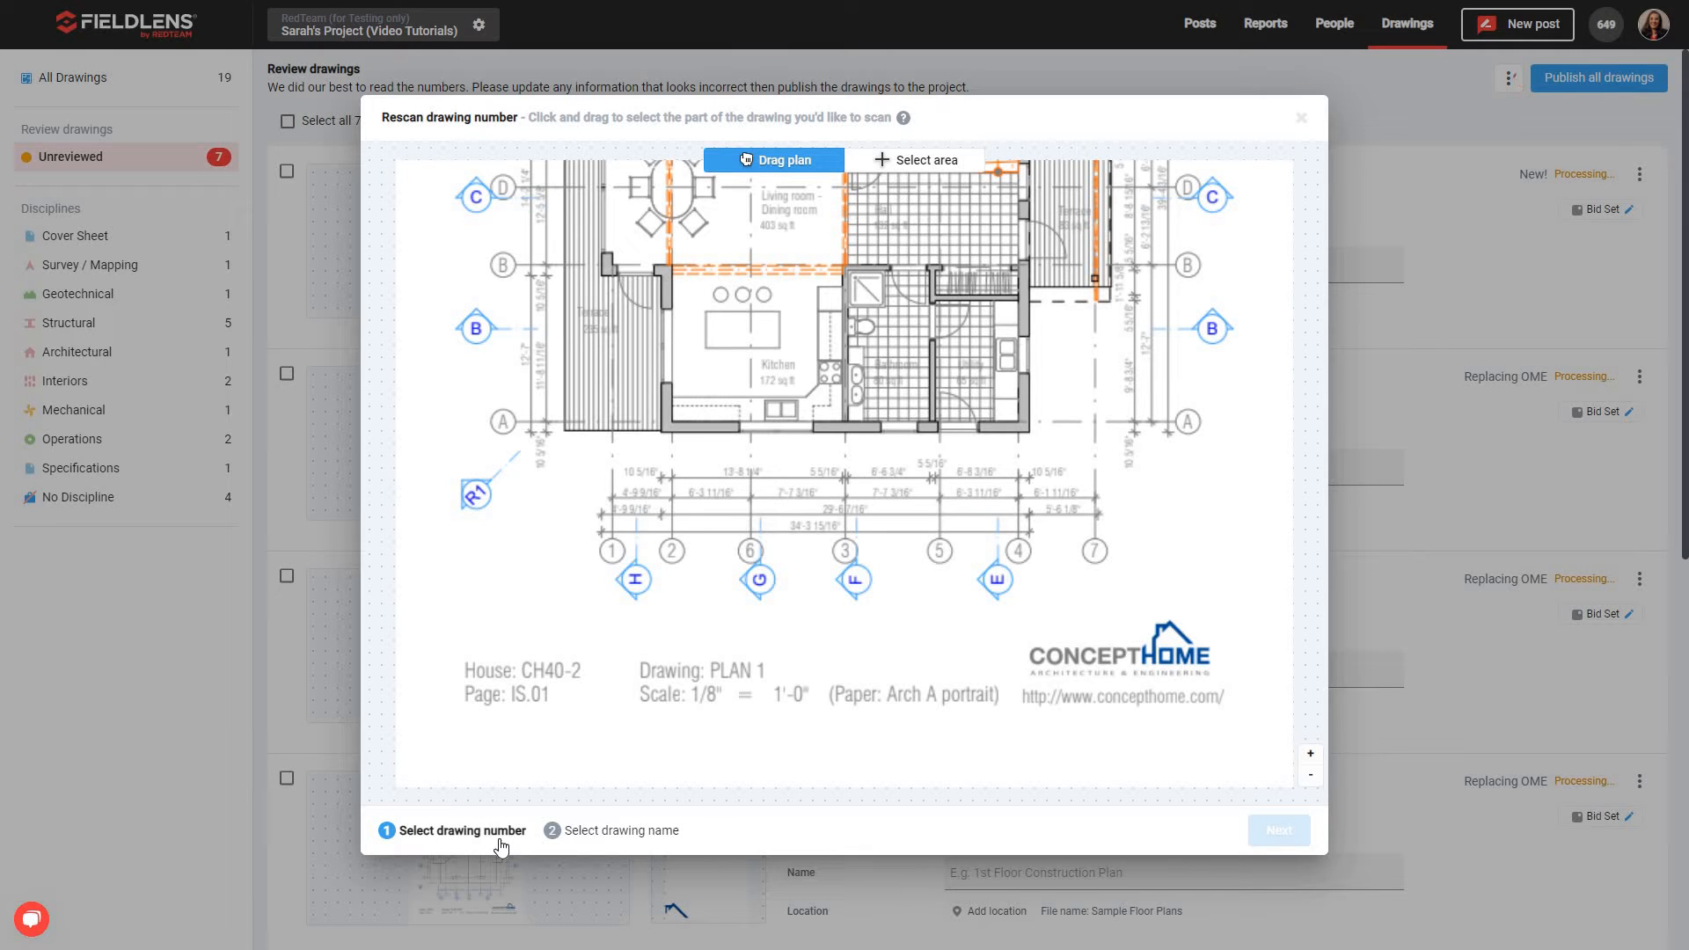
click(920, 162)
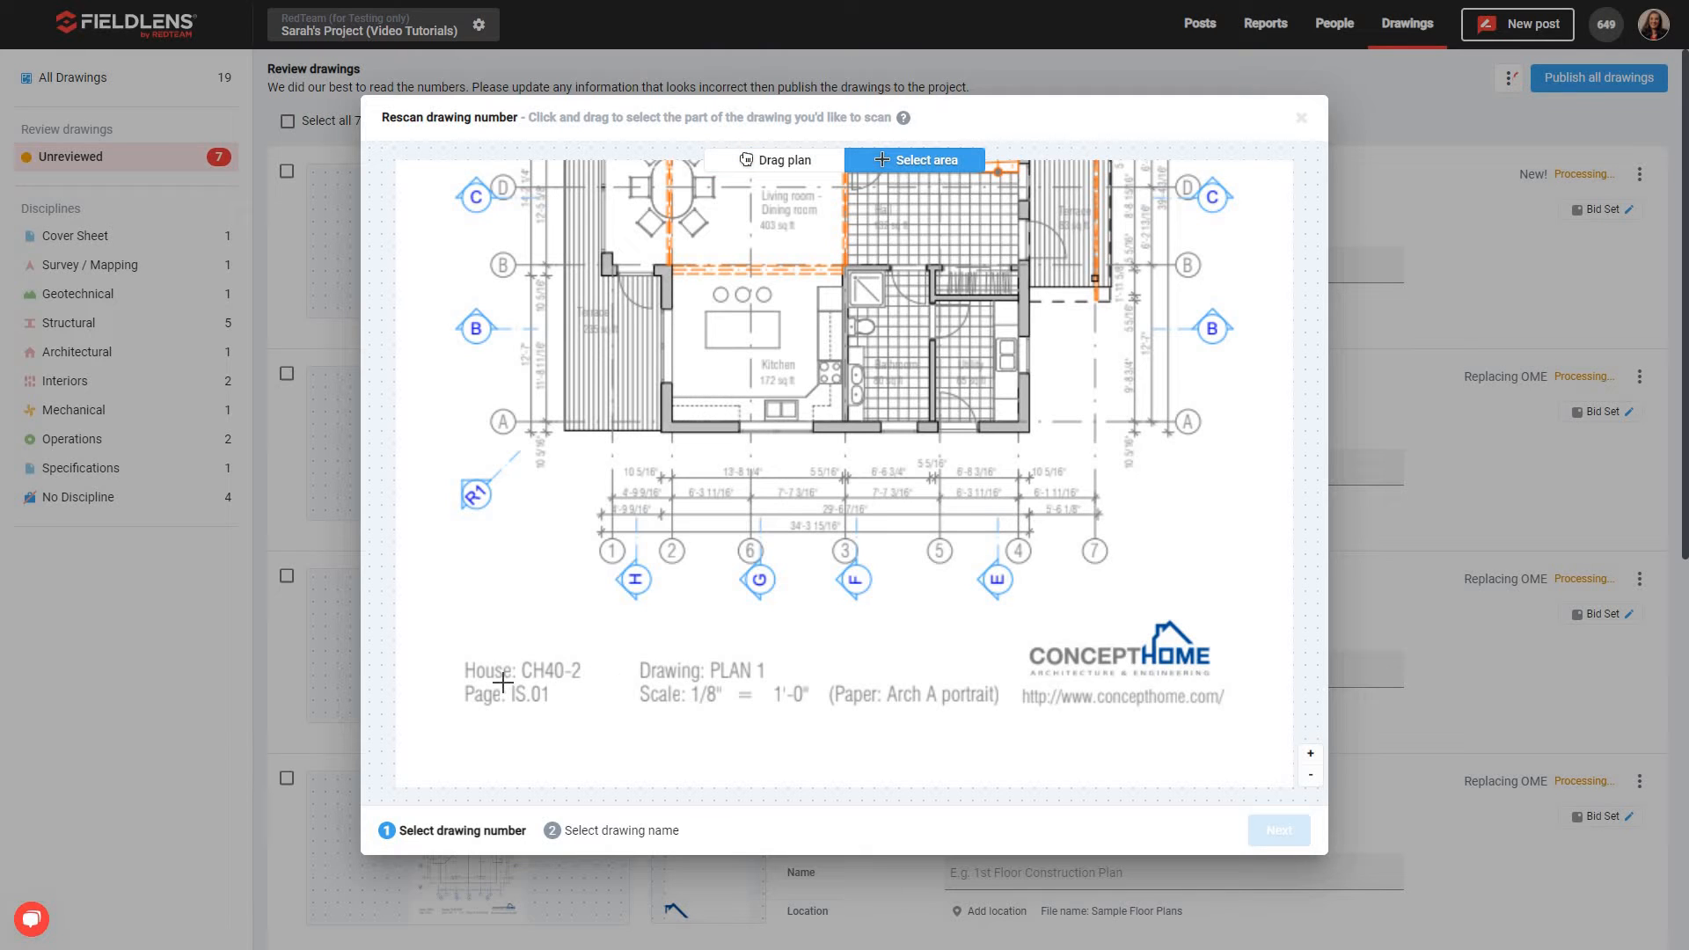
mouse_move(507, 709)
mouse_down()
mouse_move(565, 703)
mouse_move(561, 678)
mouse_move(593, 694)
mouse_up()
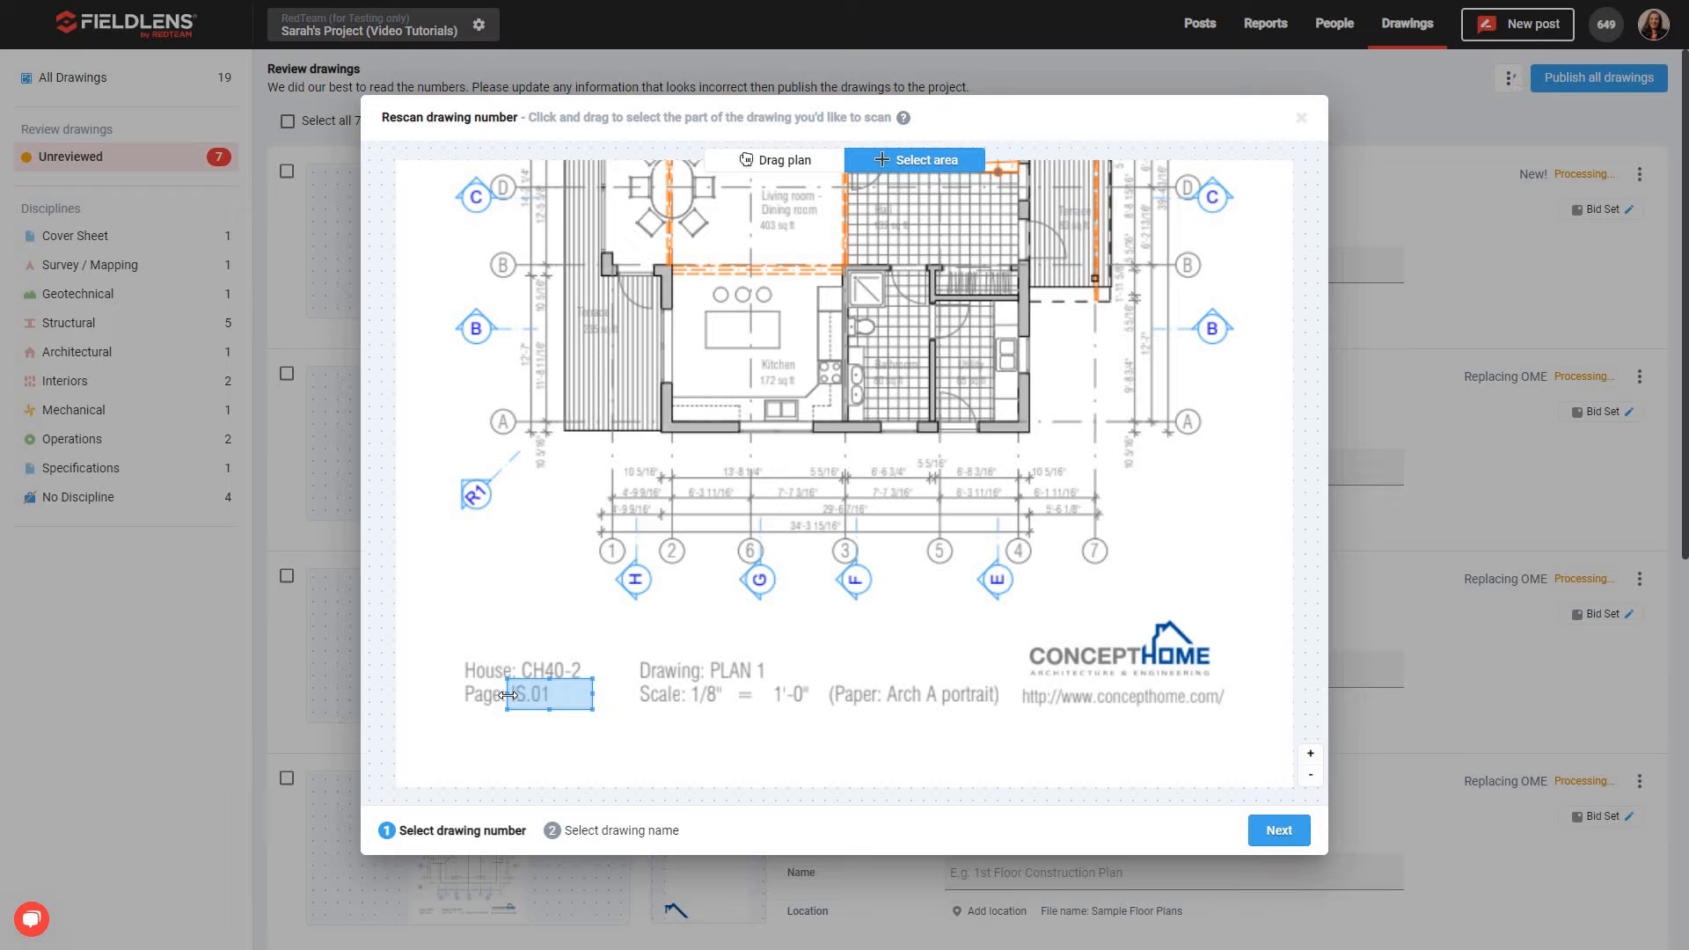
click(1280, 830)
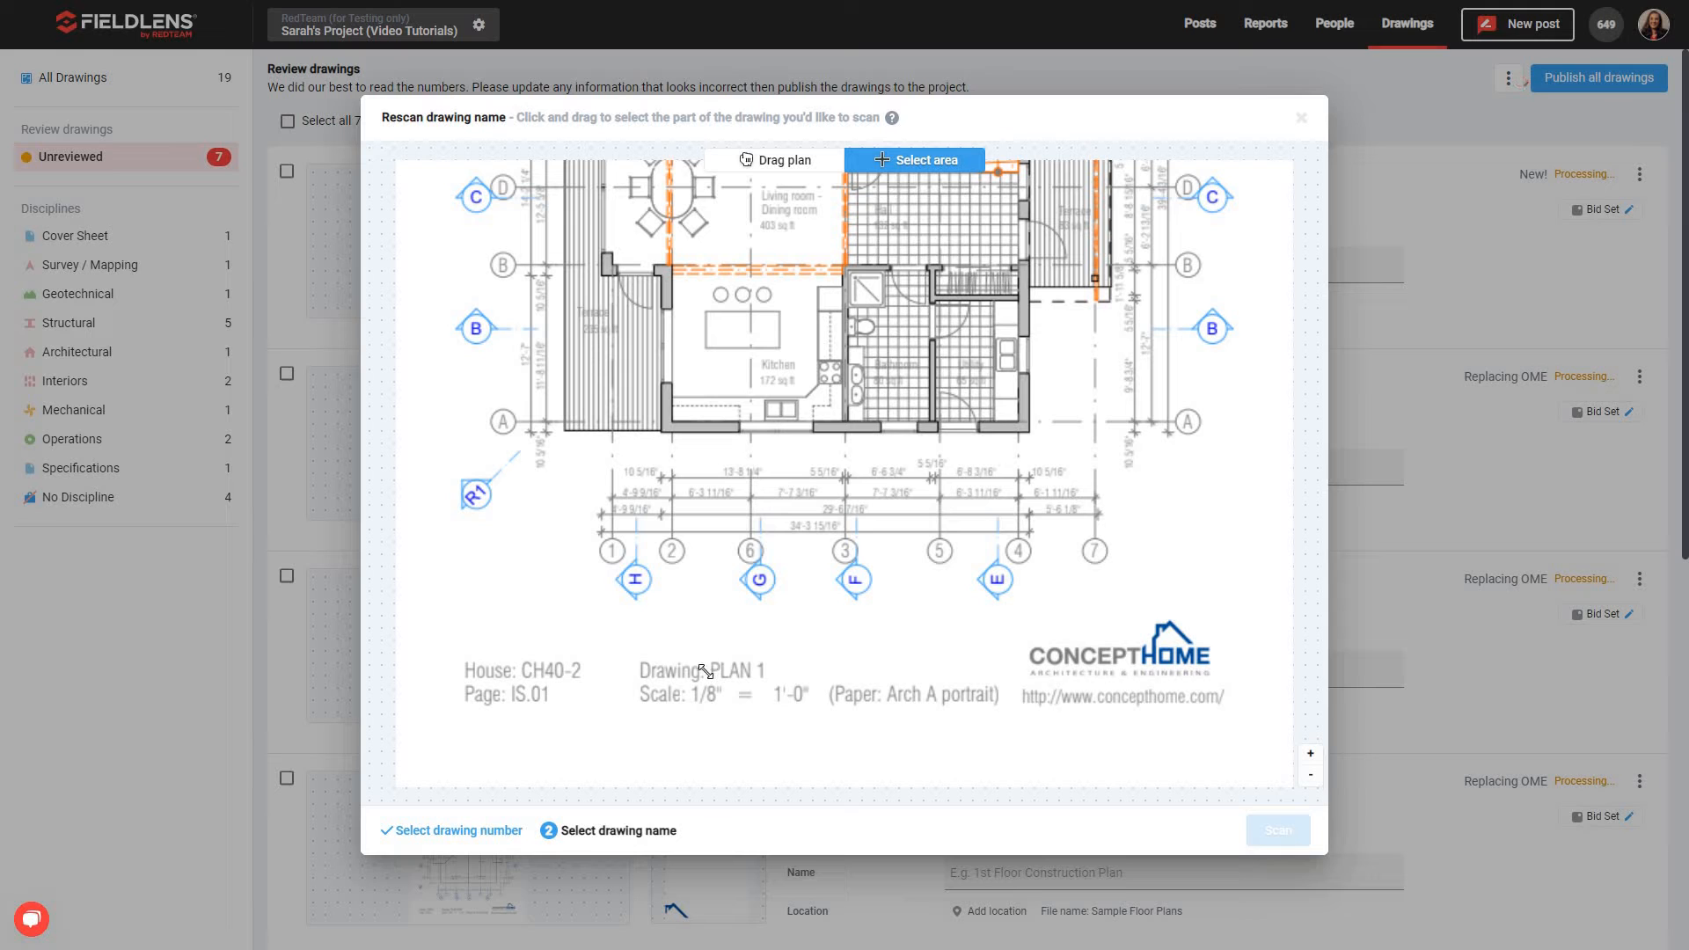
Step: Mark the area around "PLAN 1" in the title block as the drawing name and run the scan
drag(708, 652, 1023, 683)
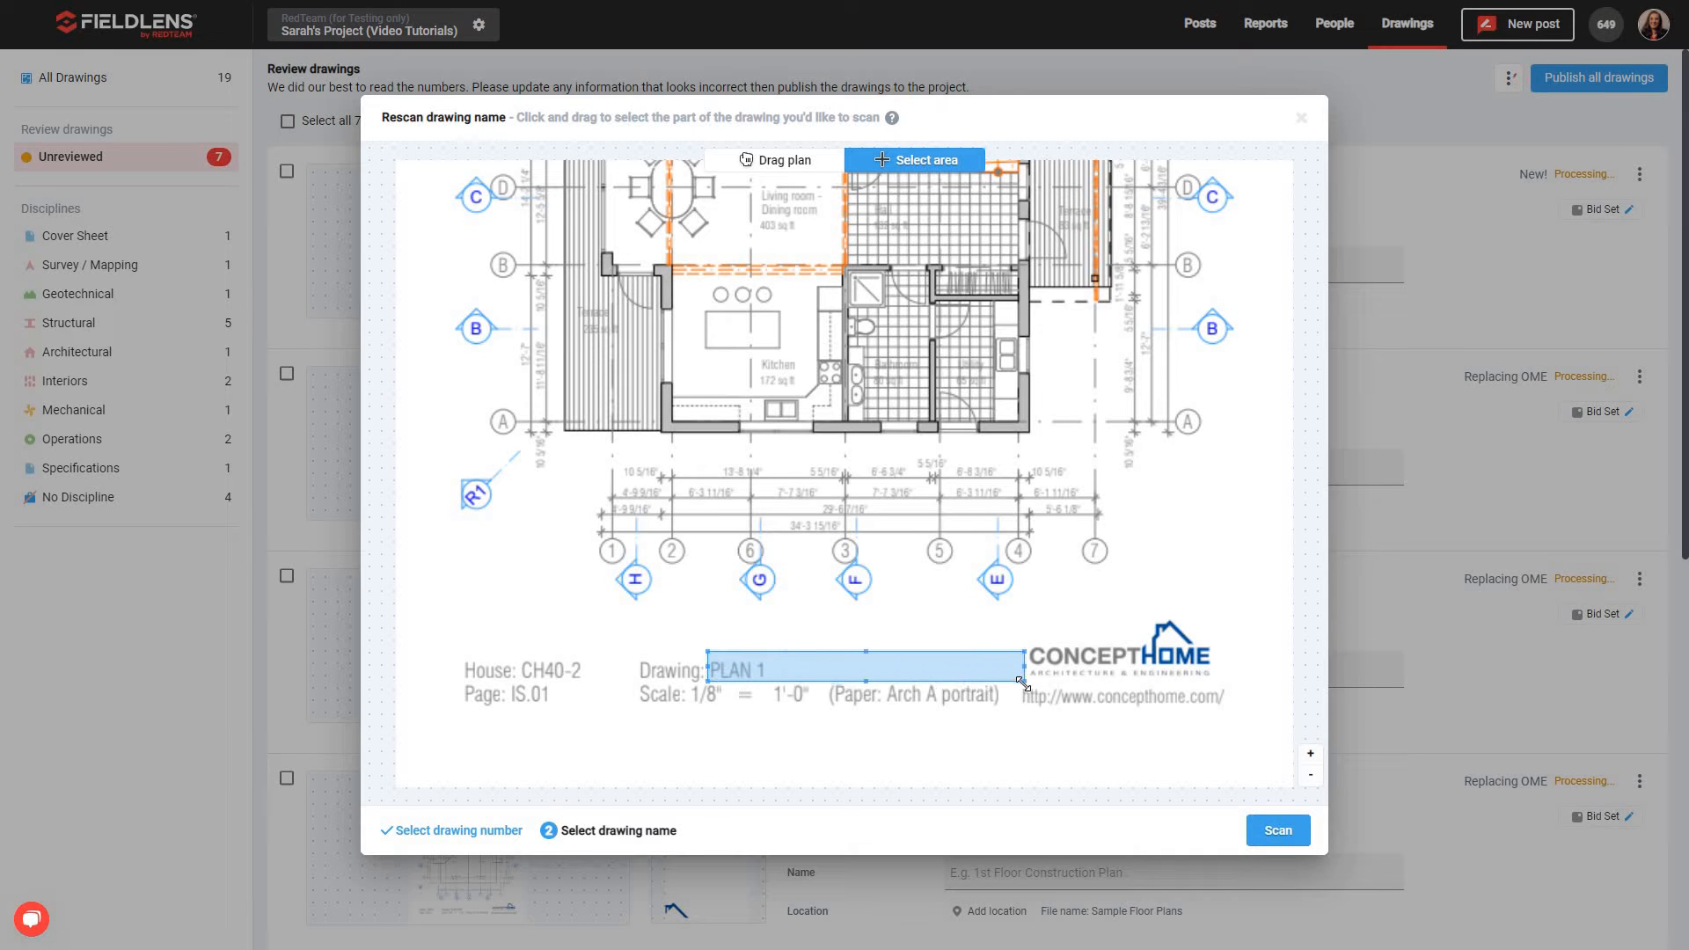
drag(863, 652, 863, 649)
click(1272, 838)
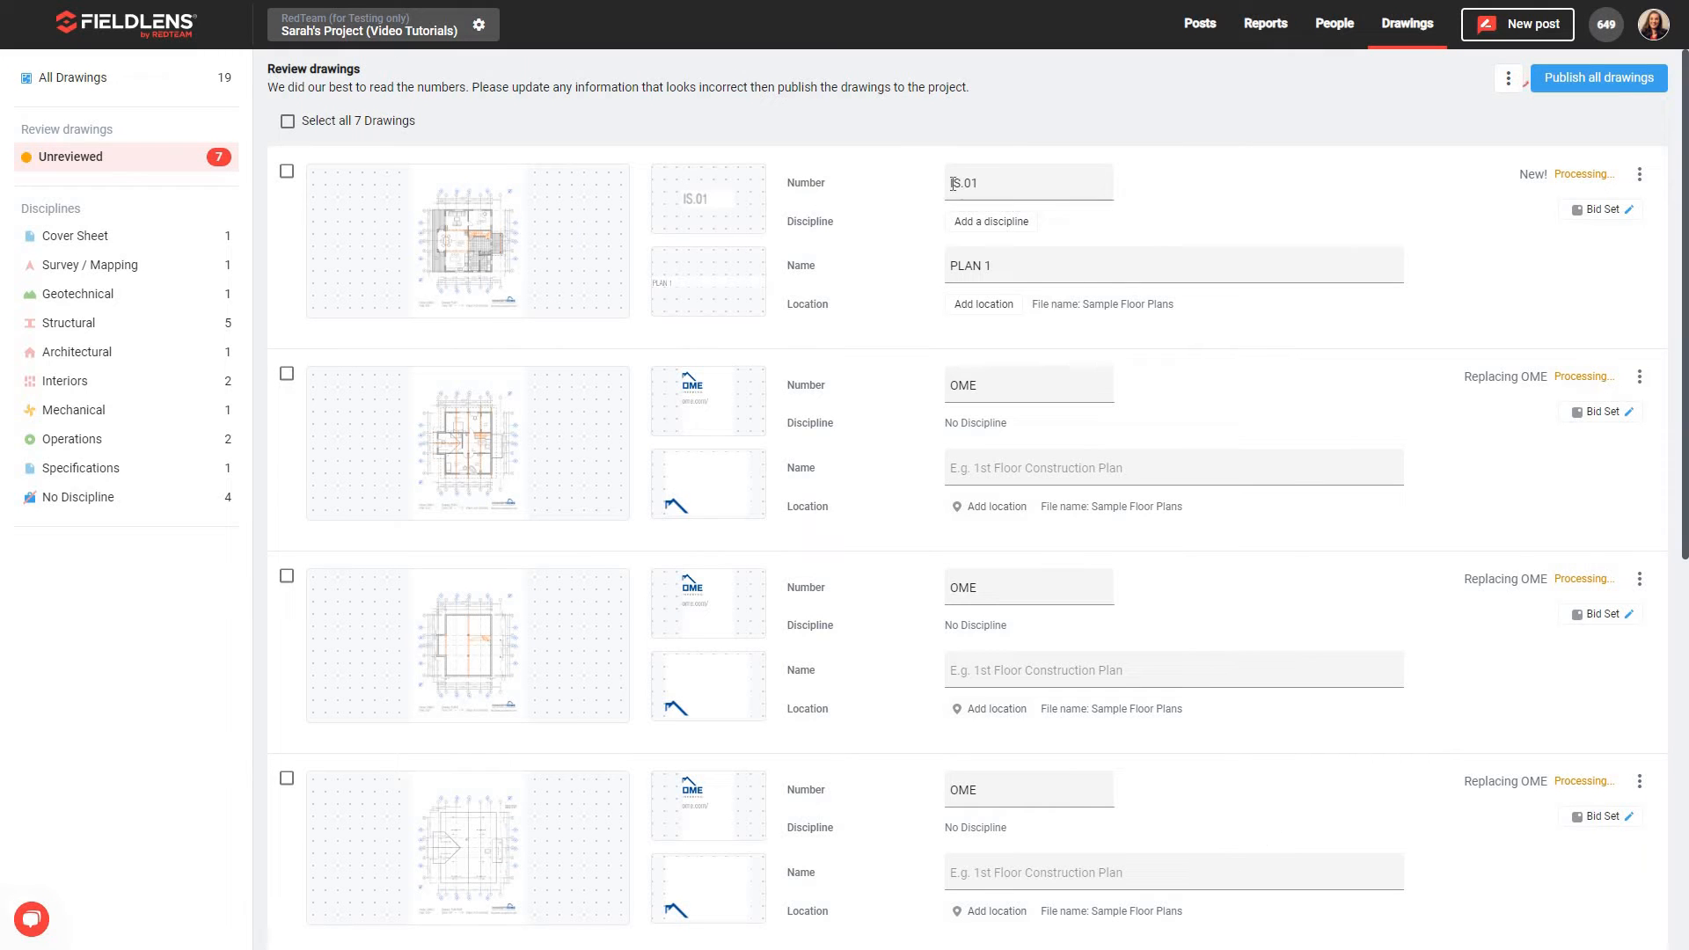
Step: Assign the Architectural discipline to drawing IS.01
click(959, 187)
click(965, 290)
click(1019, 223)
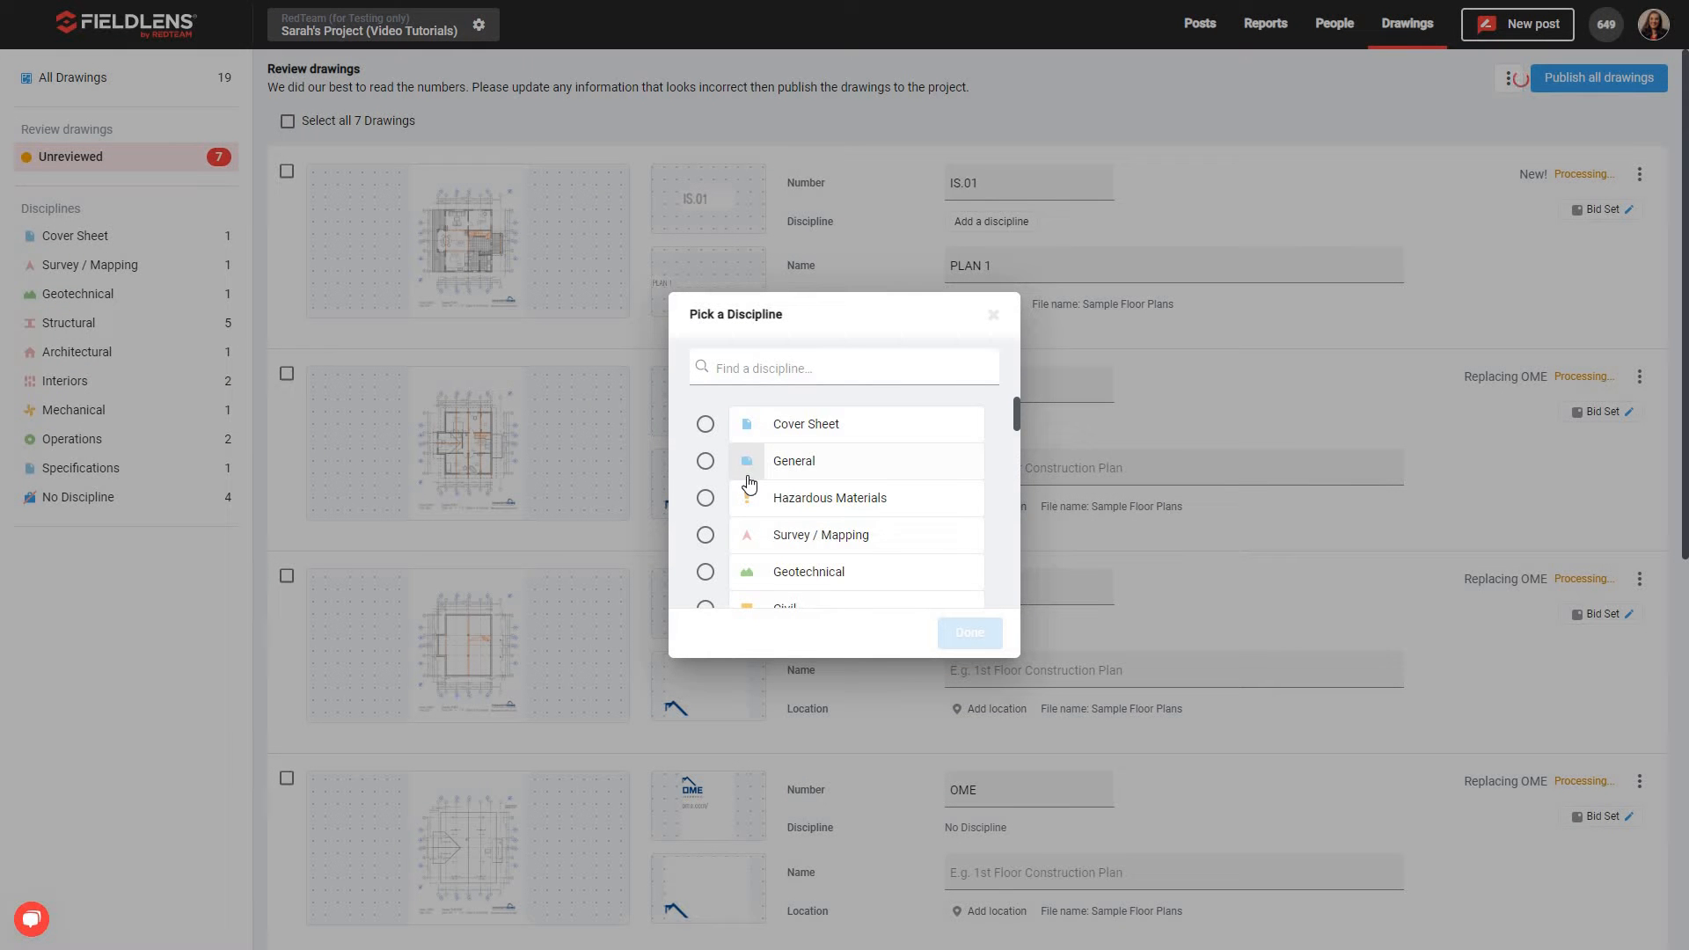
scroll(750, 489, down, 3)
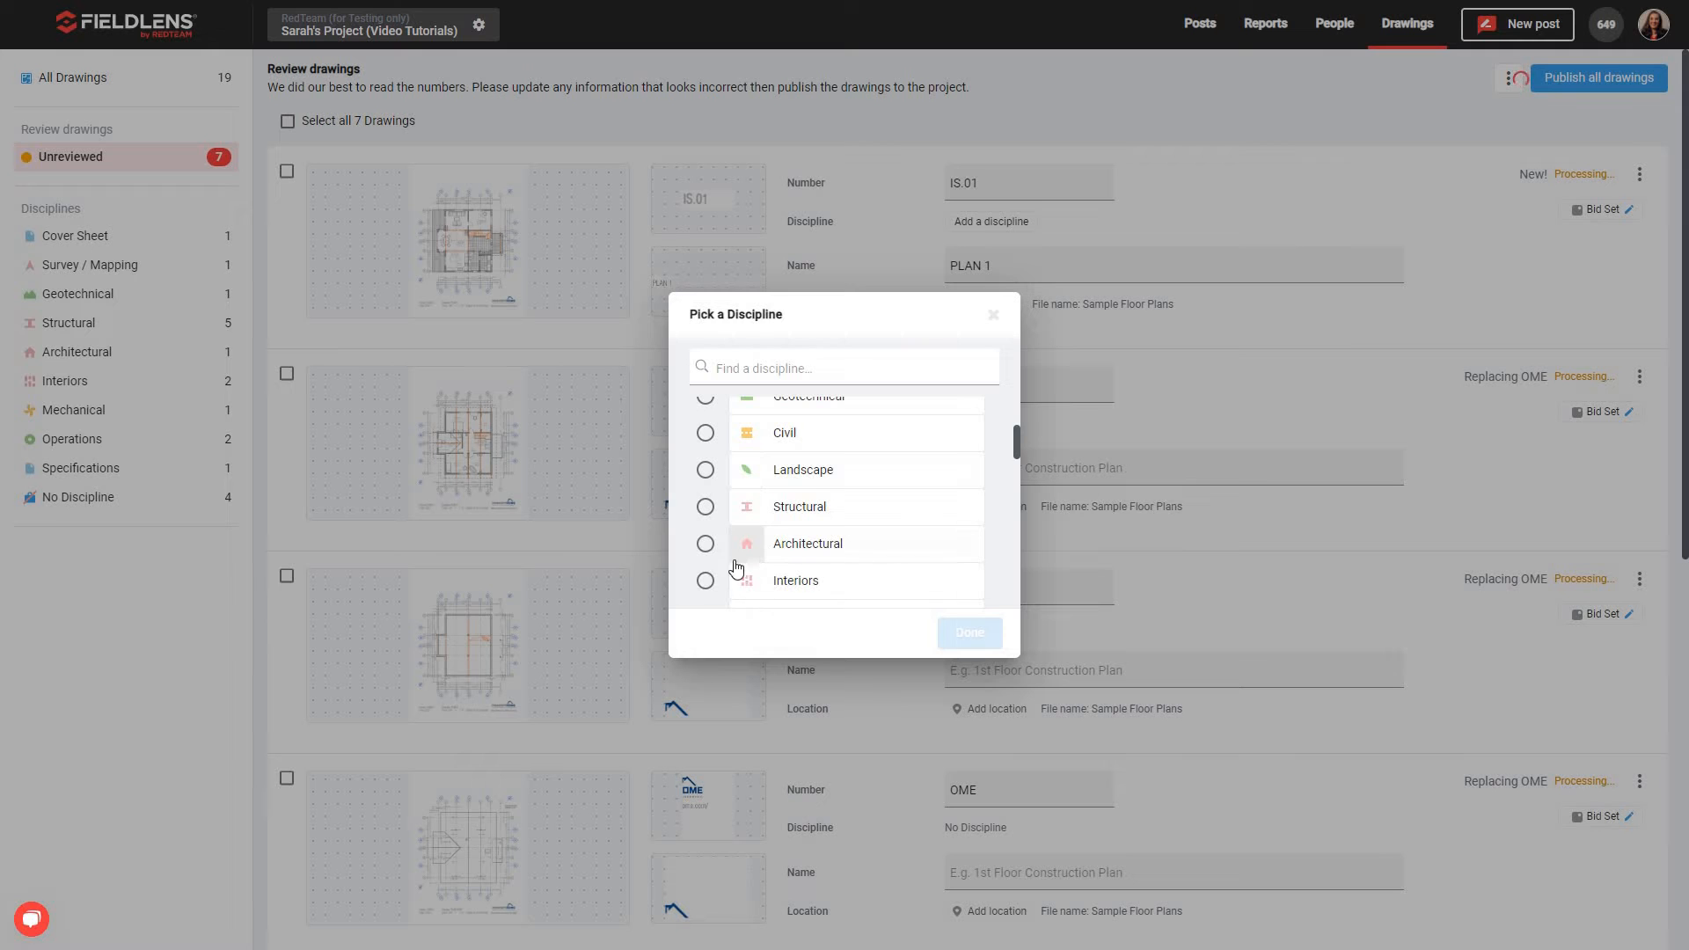
click(704, 543)
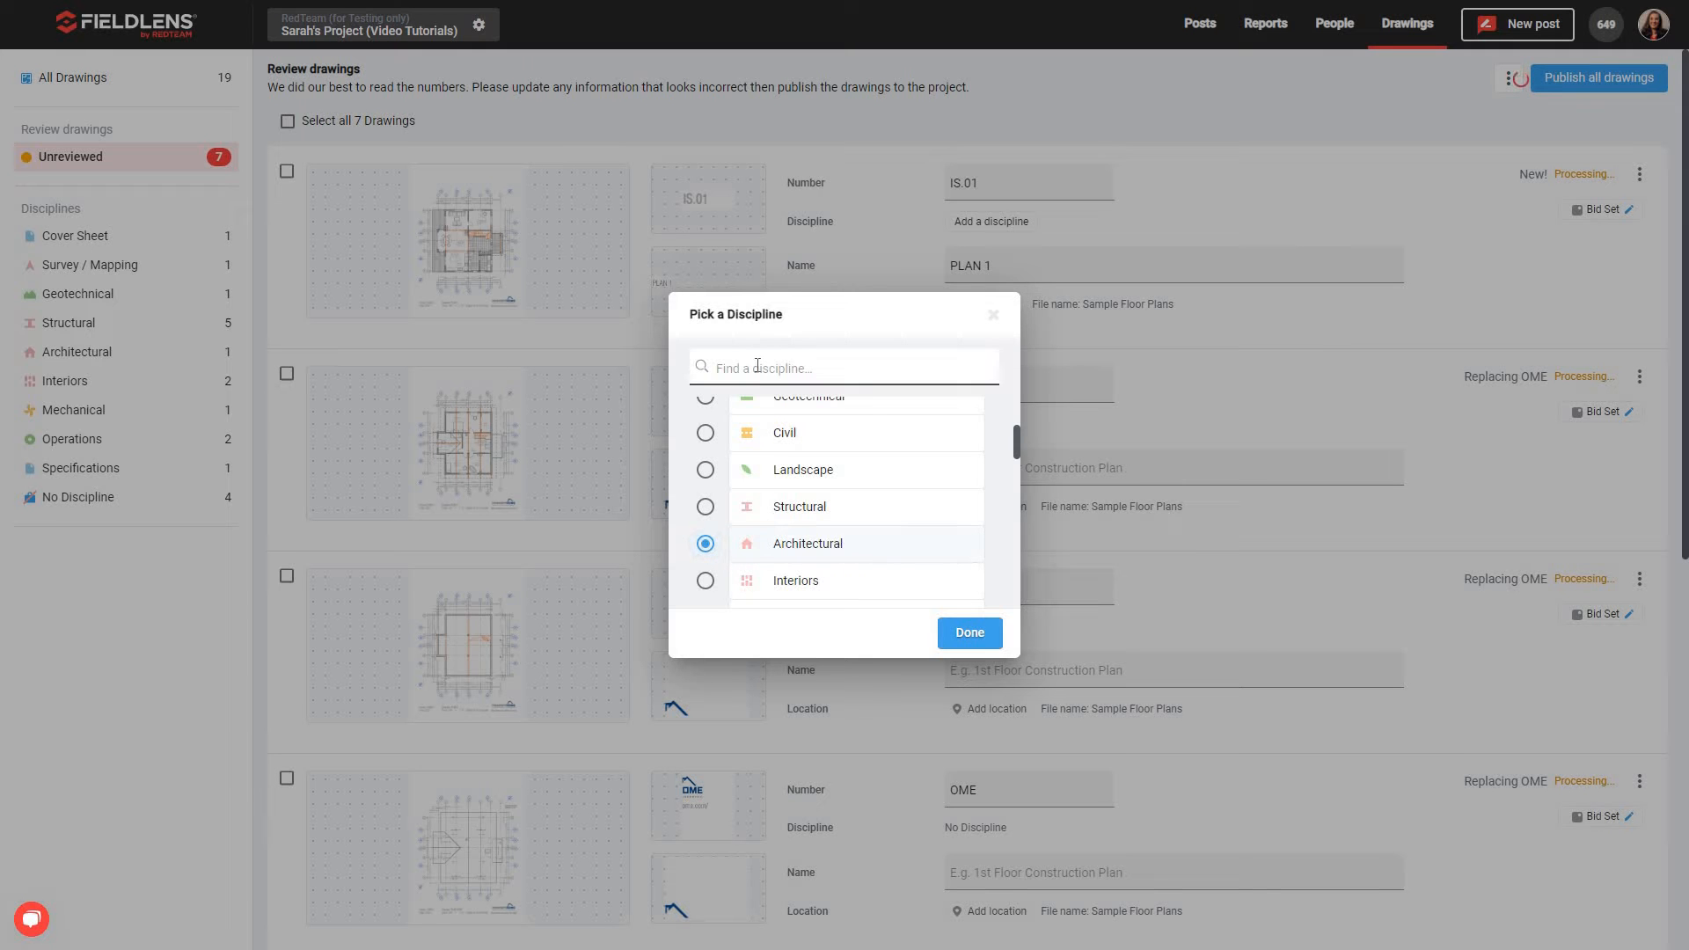
click(970, 633)
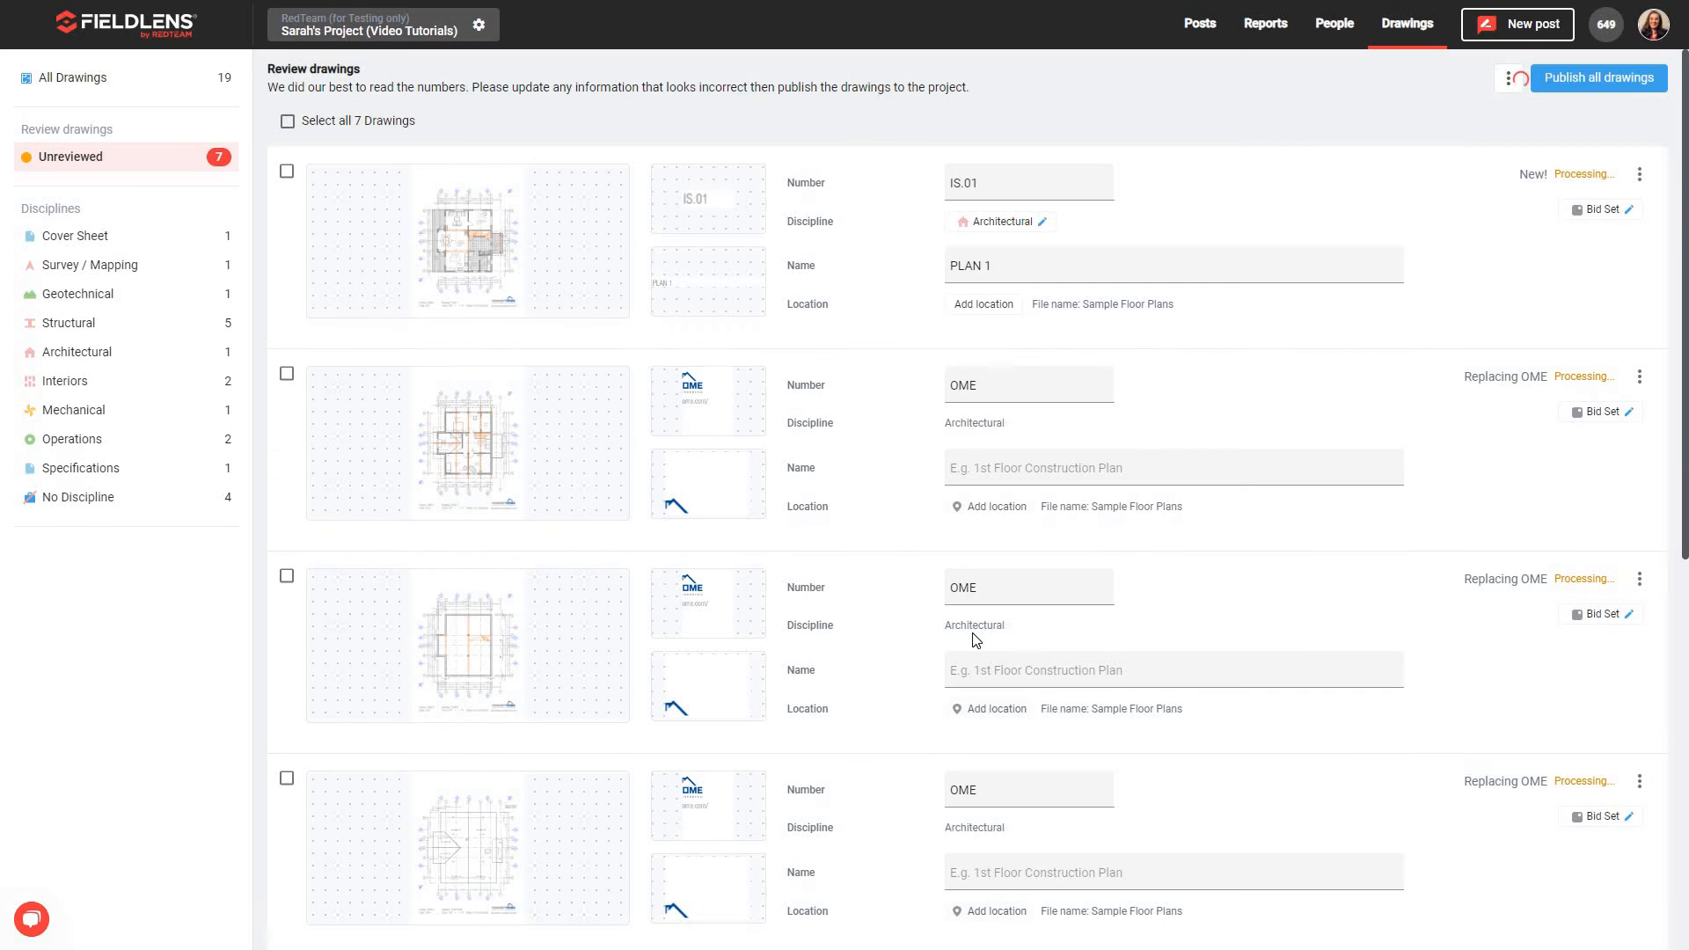
Step: Set the location of drawing IS.01 to Basement > Restroom > Mens Restroom
click(976, 309)
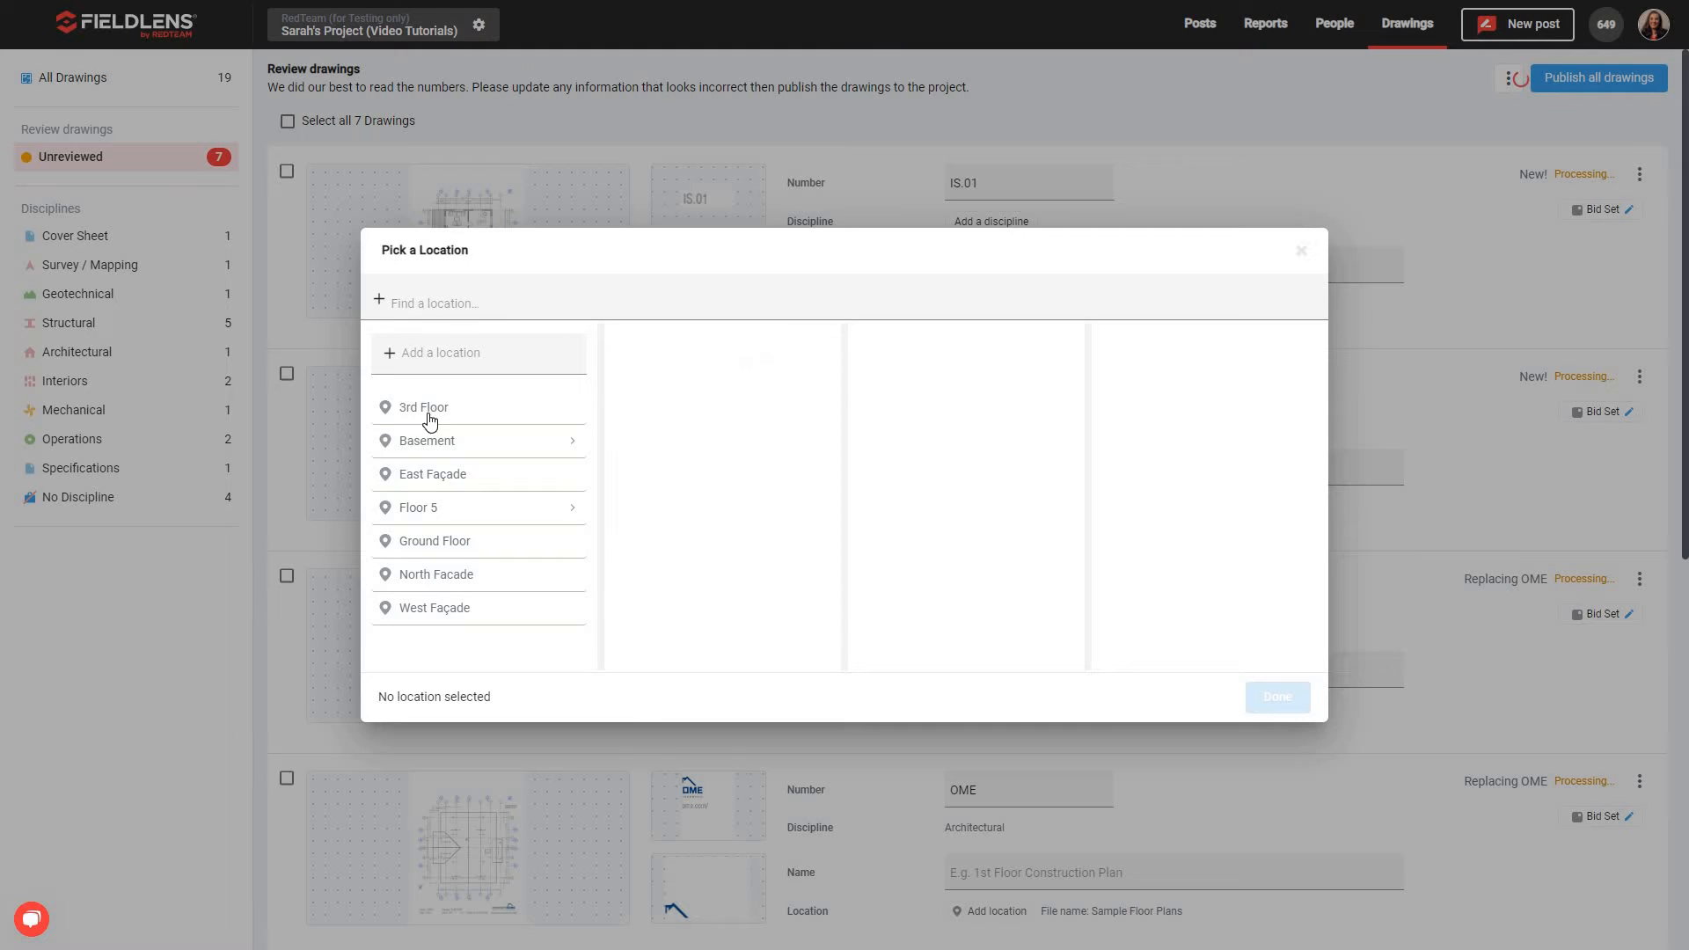
click(552, 450)
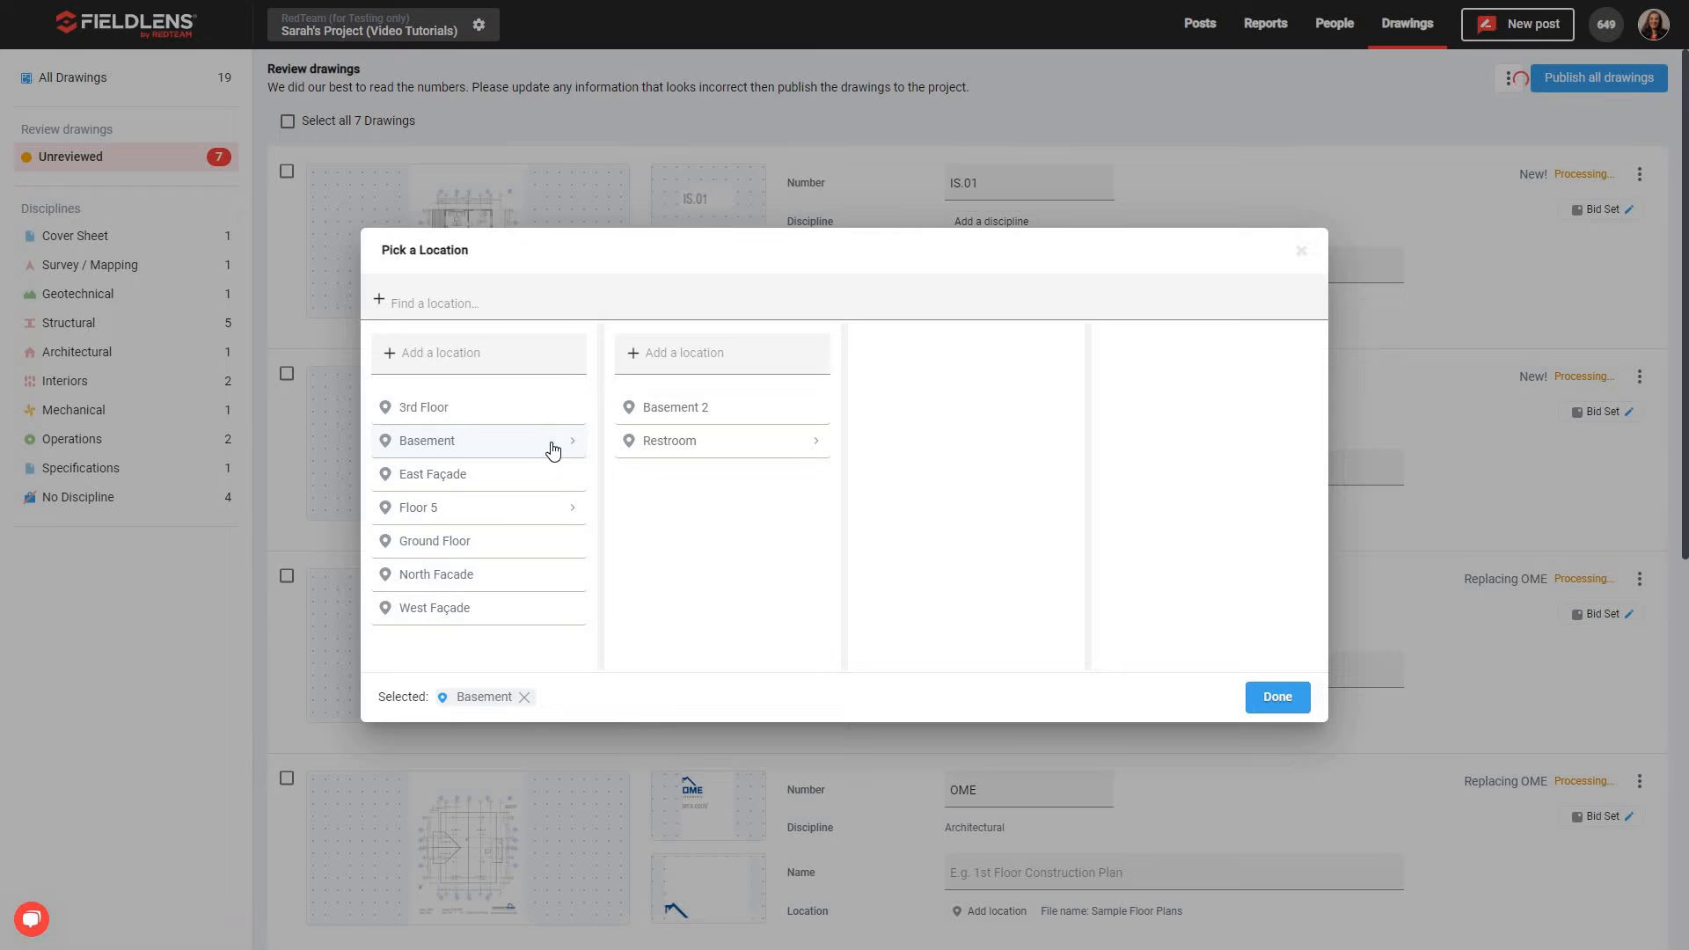
click(742, 450)
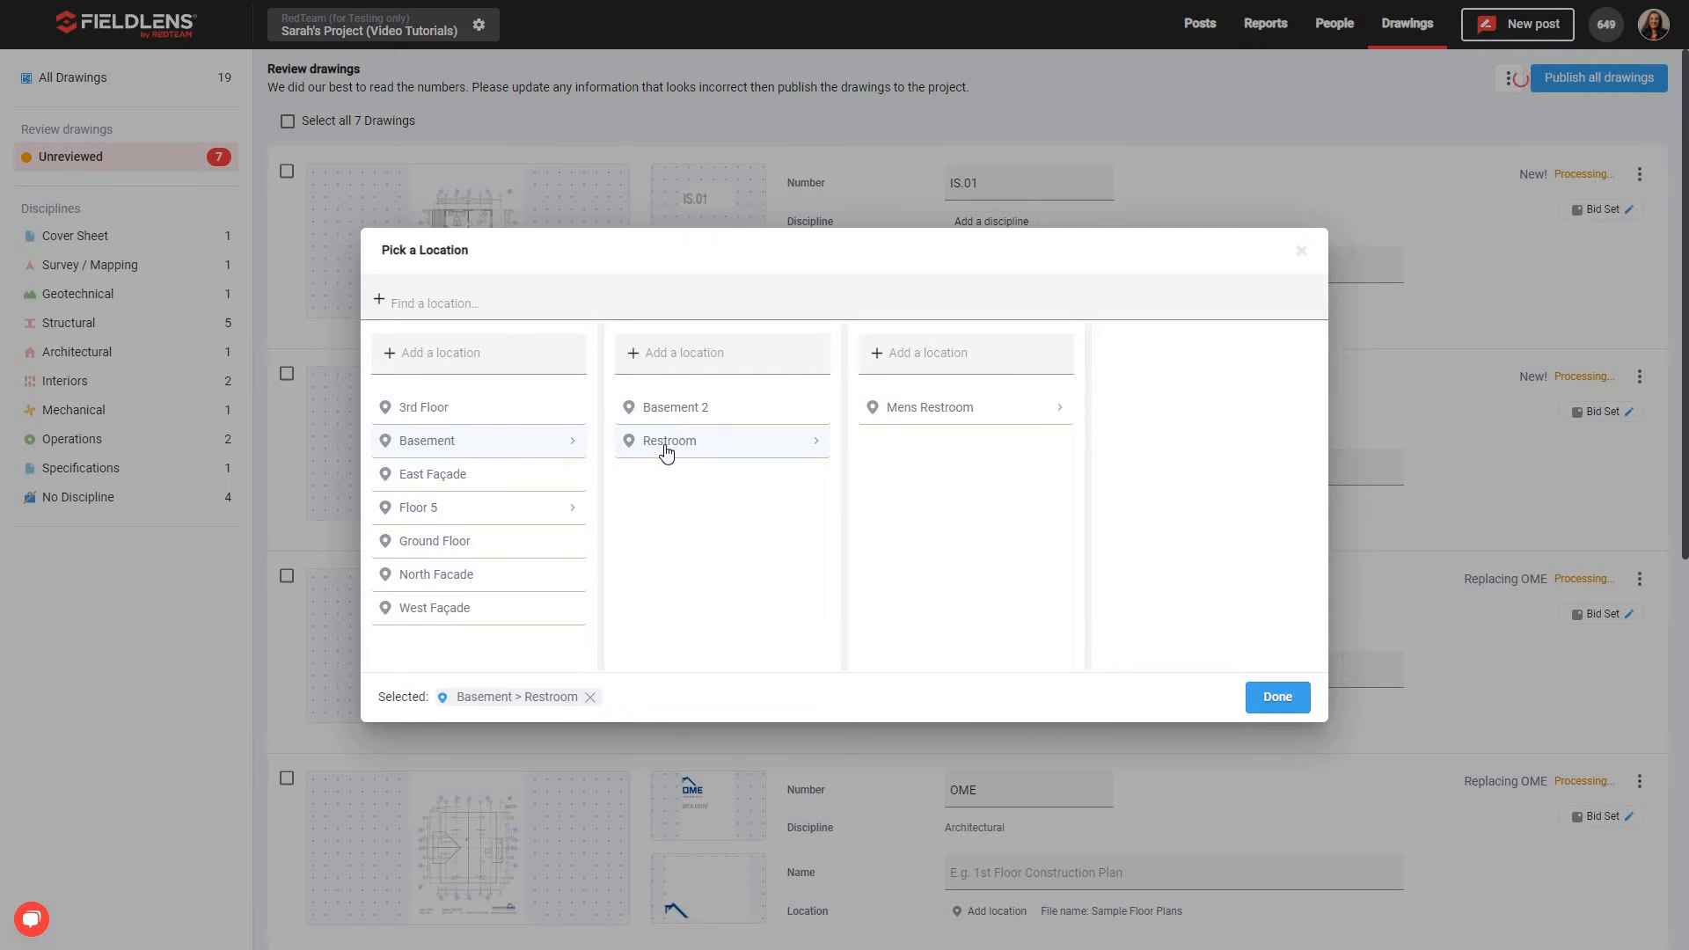
click(955, 415)
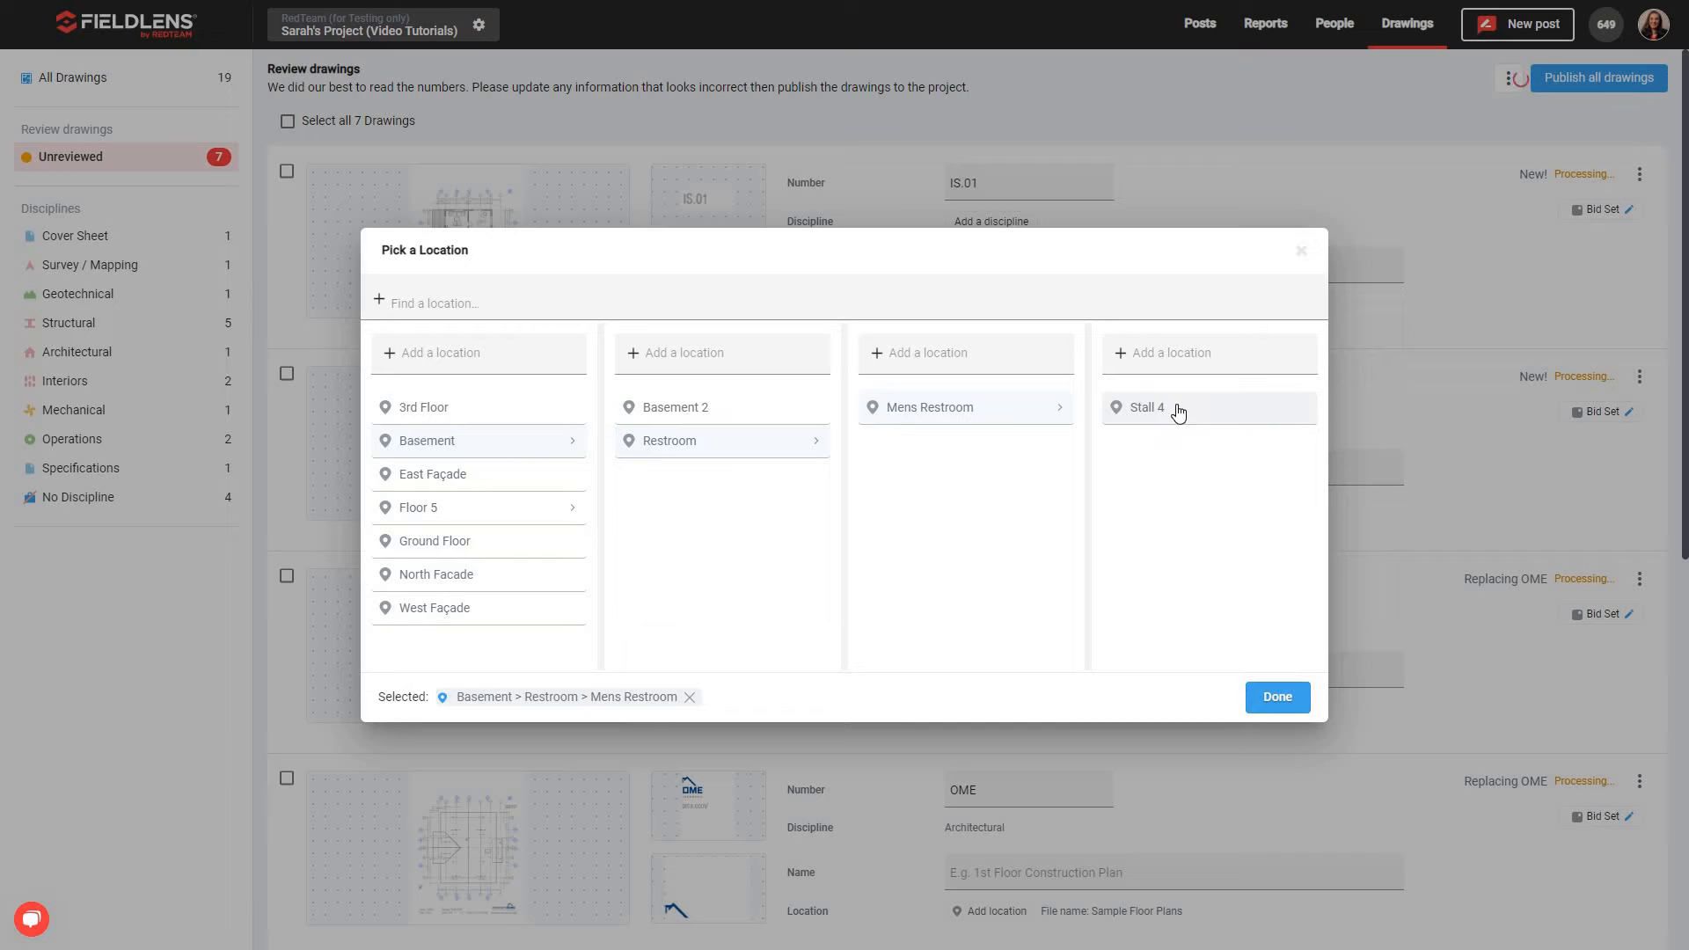
click(438, 301)
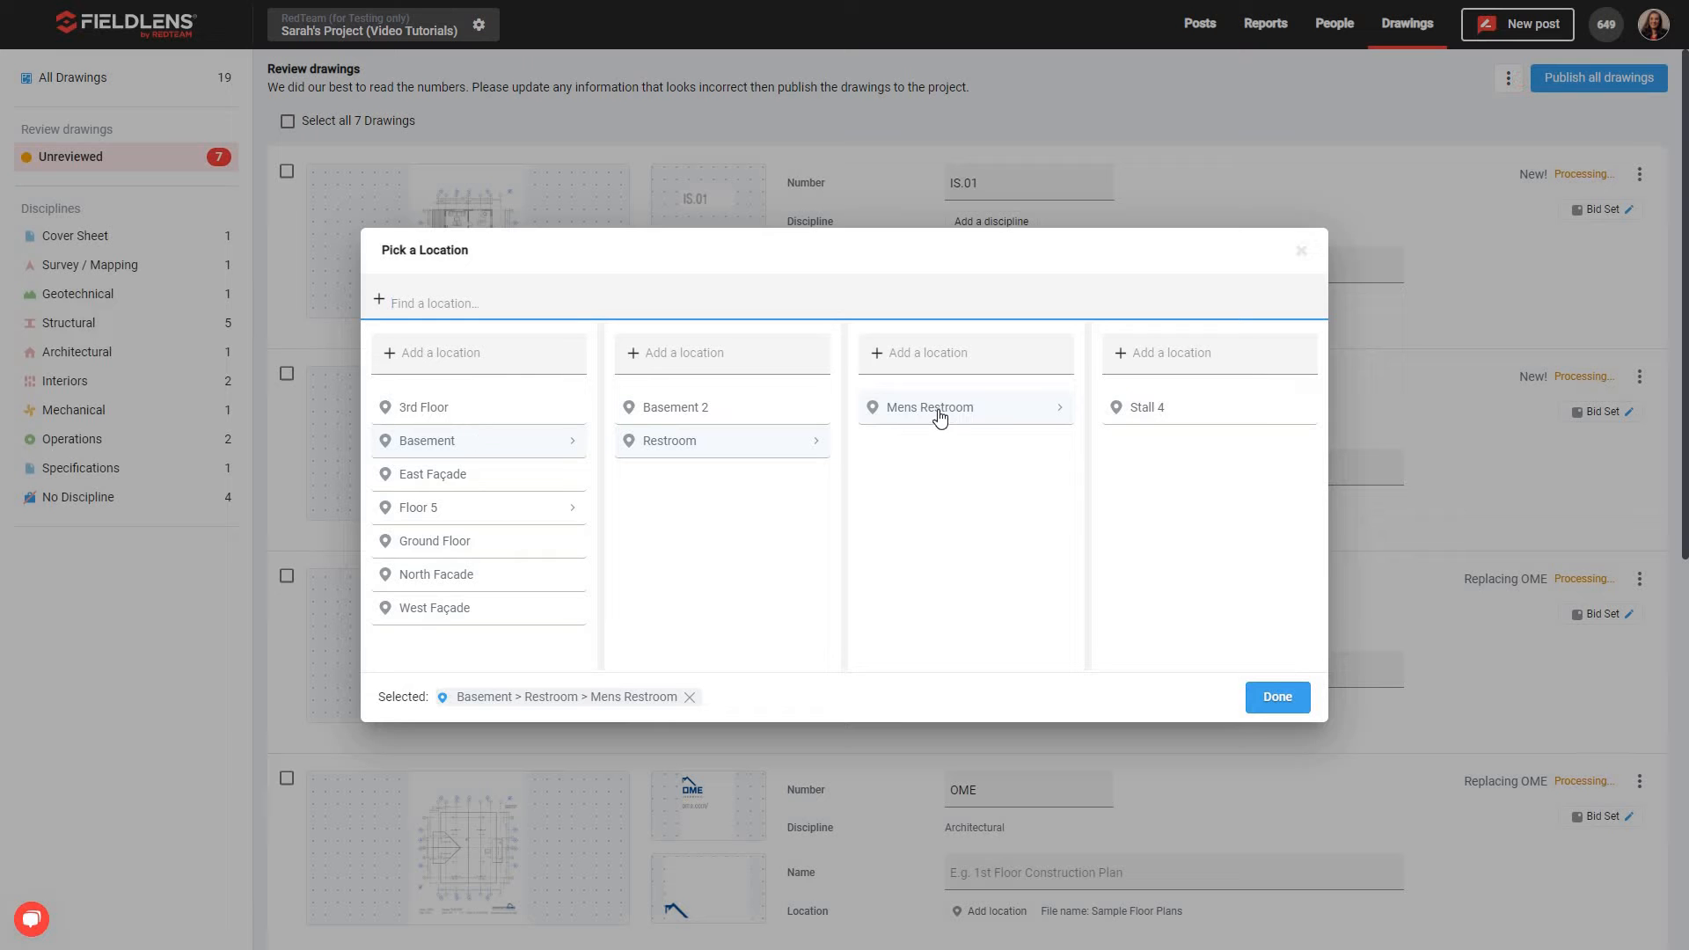
click(1274, 704)
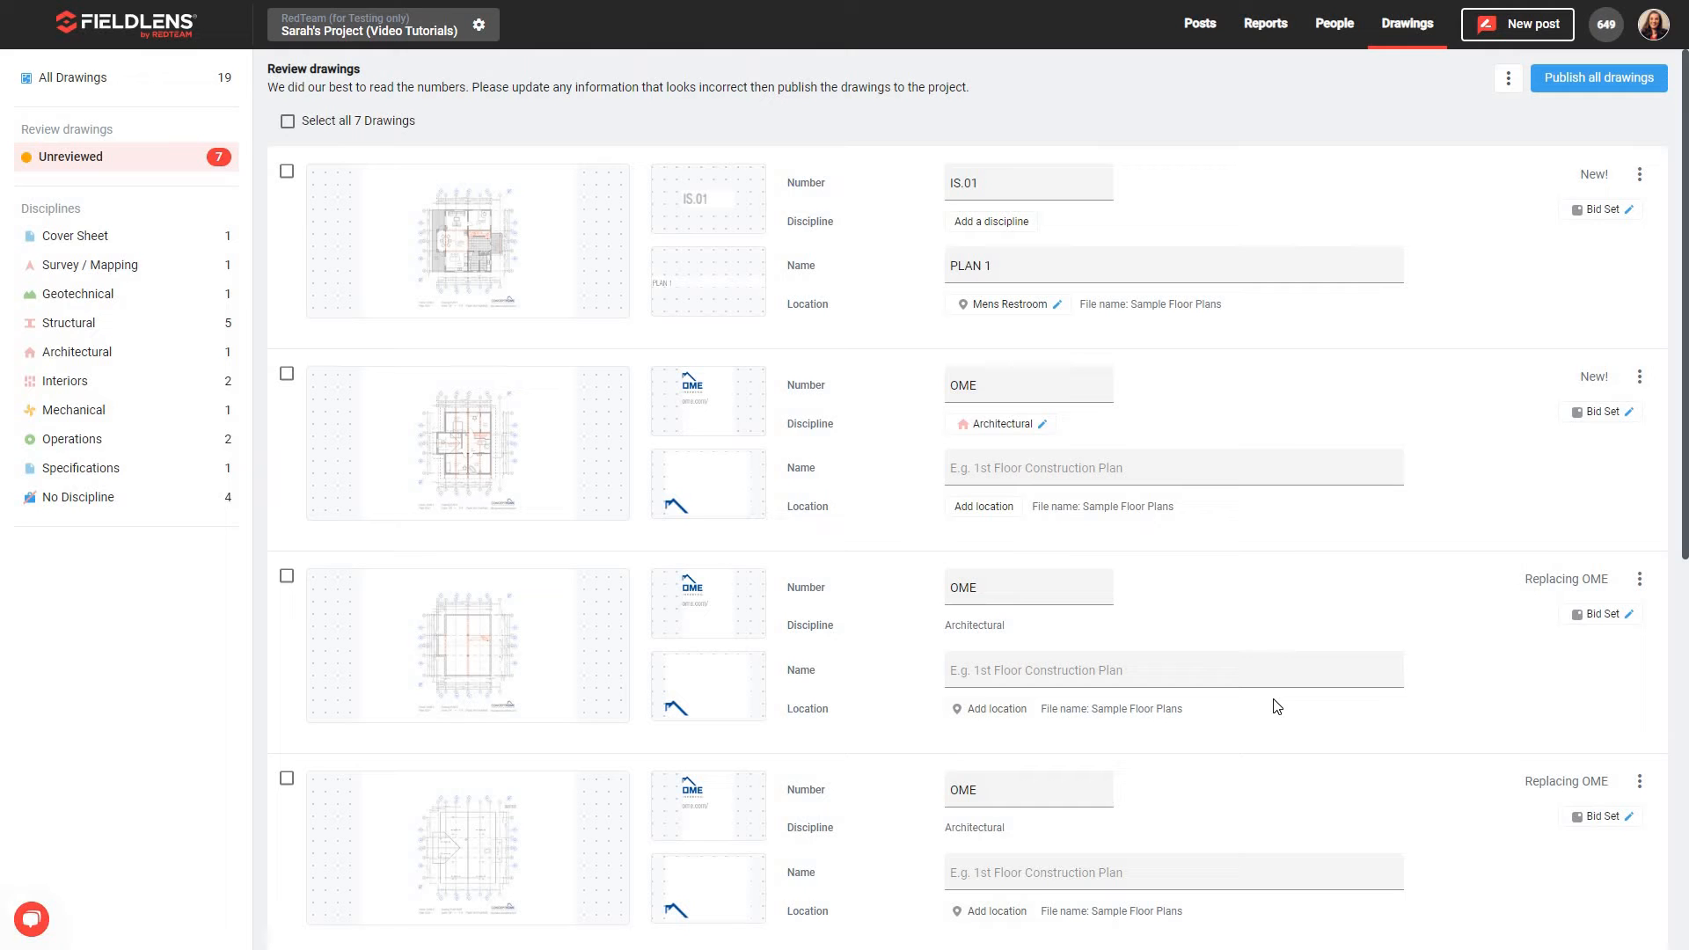
Step: Try adding the test tag to drawing IS.01 and close its tags without saving
click(1595, 216)
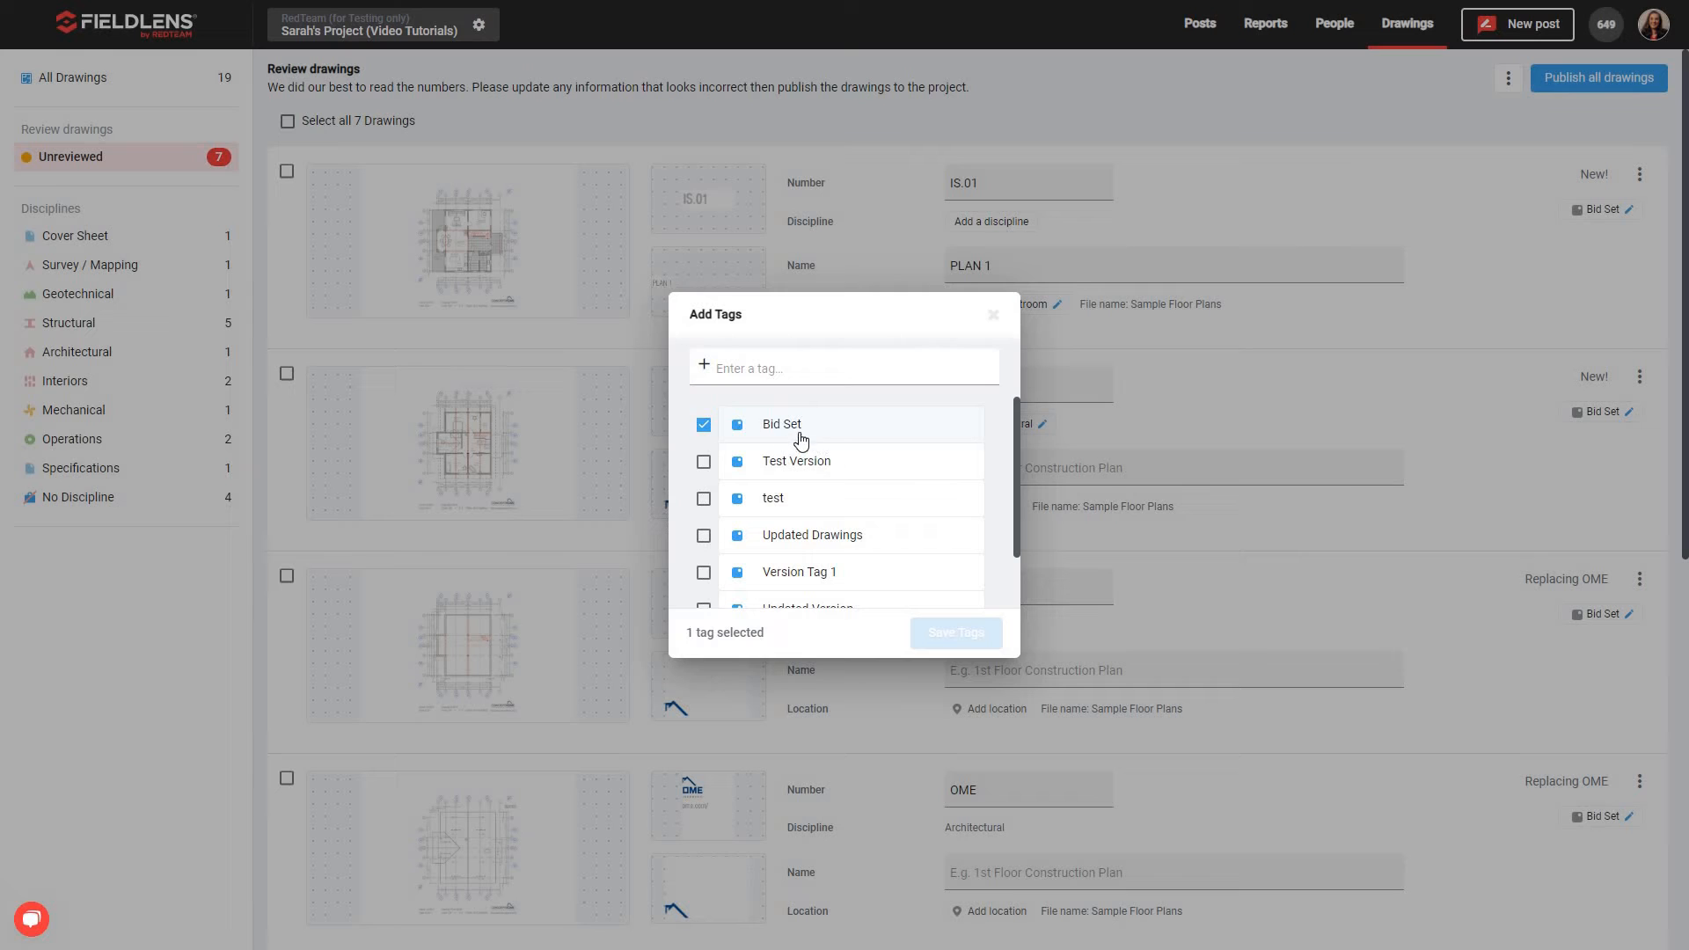
click(703, 499)
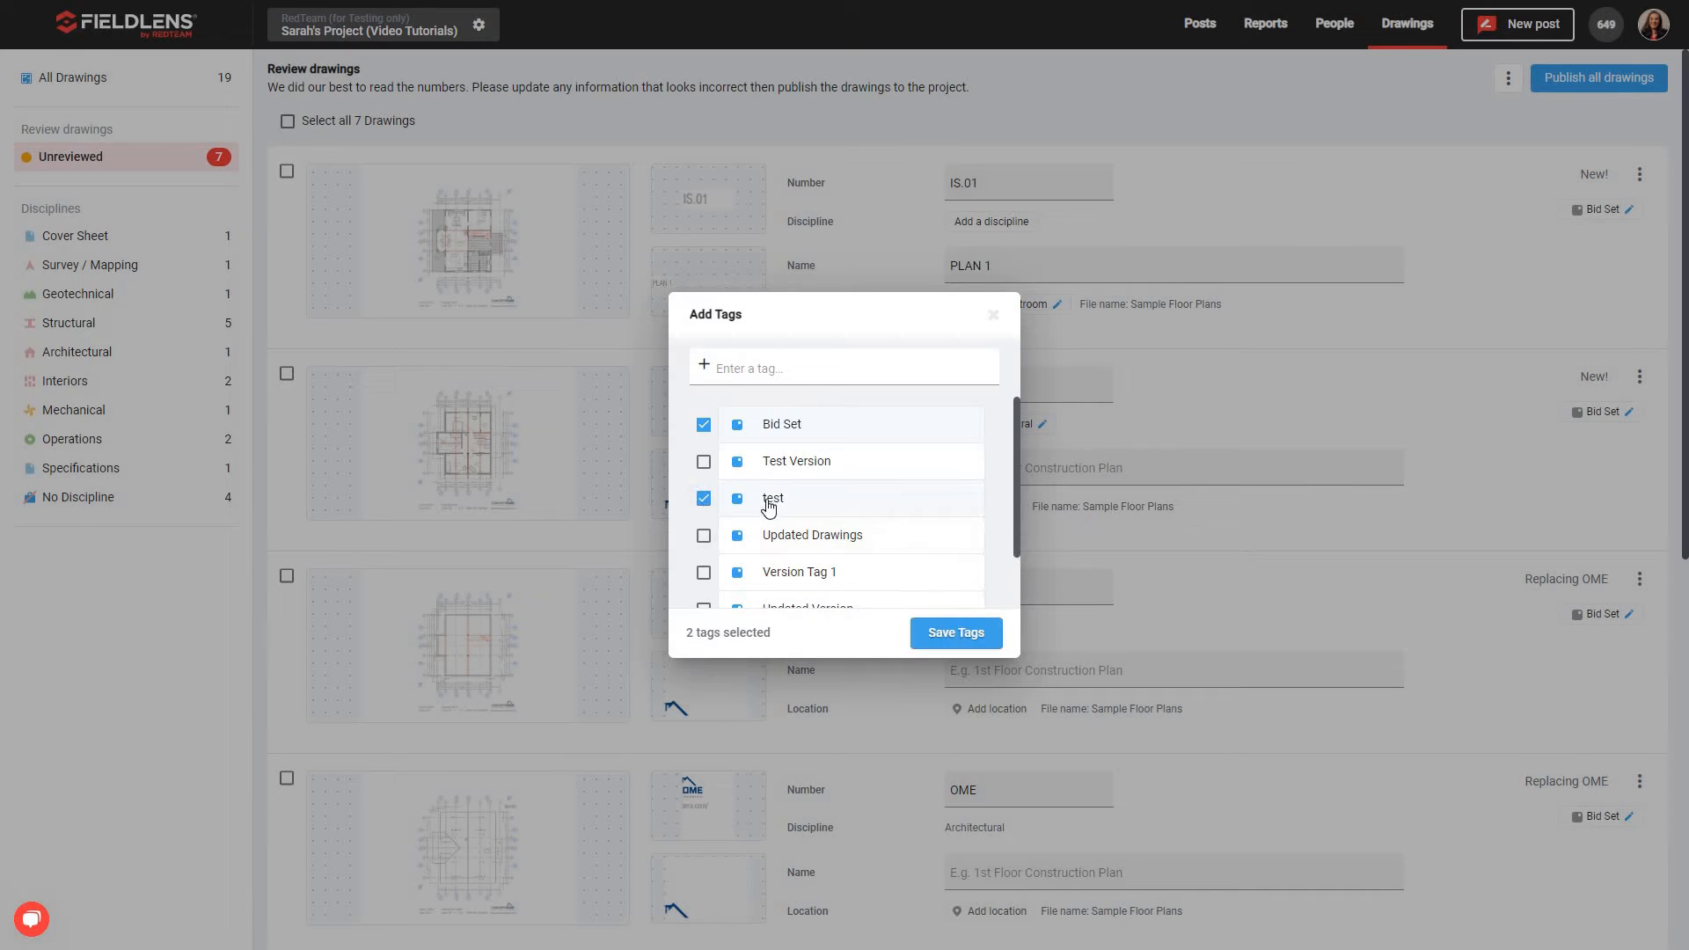
click(704, 499)
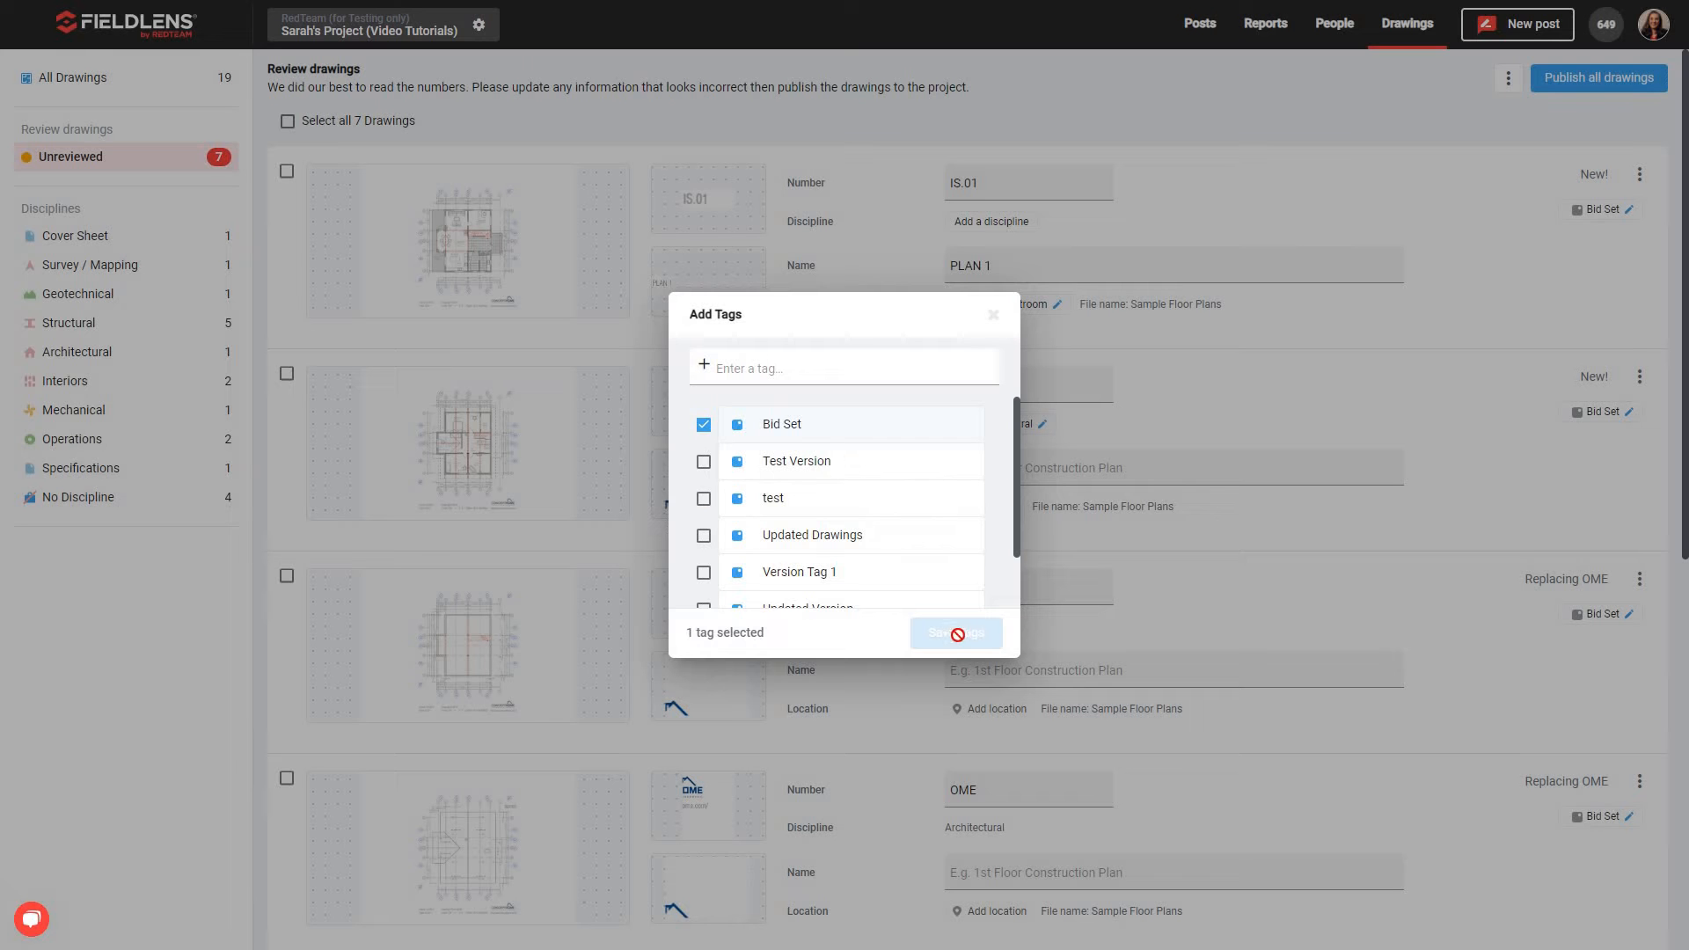
click(998, 317)
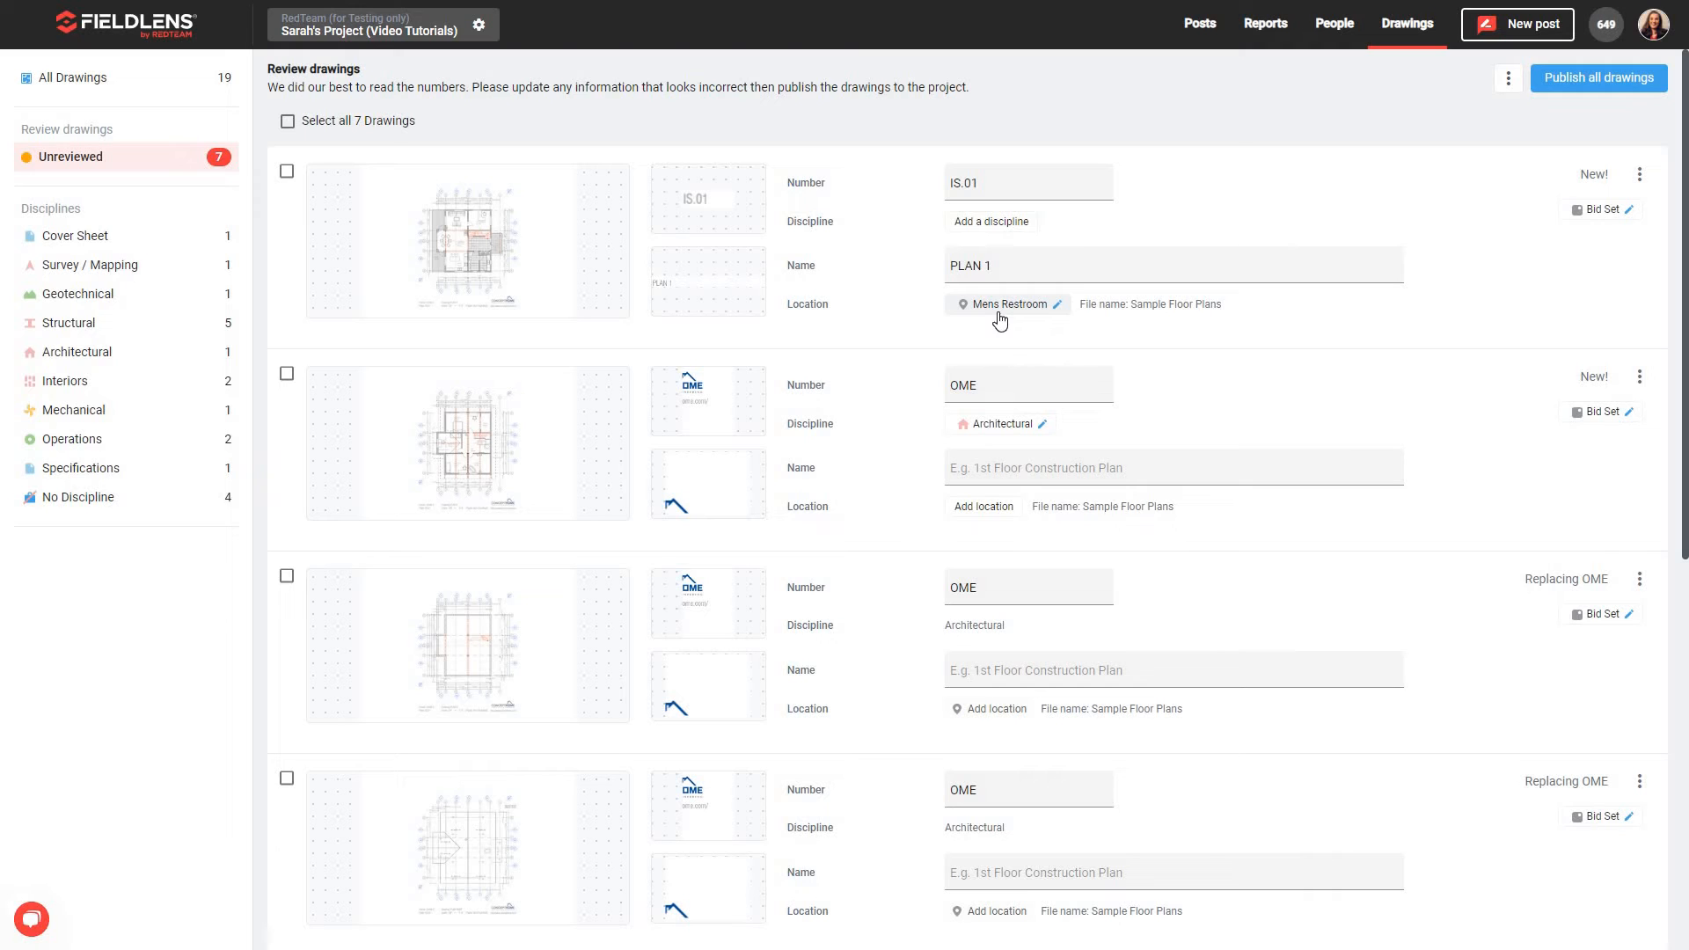
Step: View the available actions for drawing IS.01, and try selecting the first three unreviewed drawings before clearing the selection
click(1638, 179)
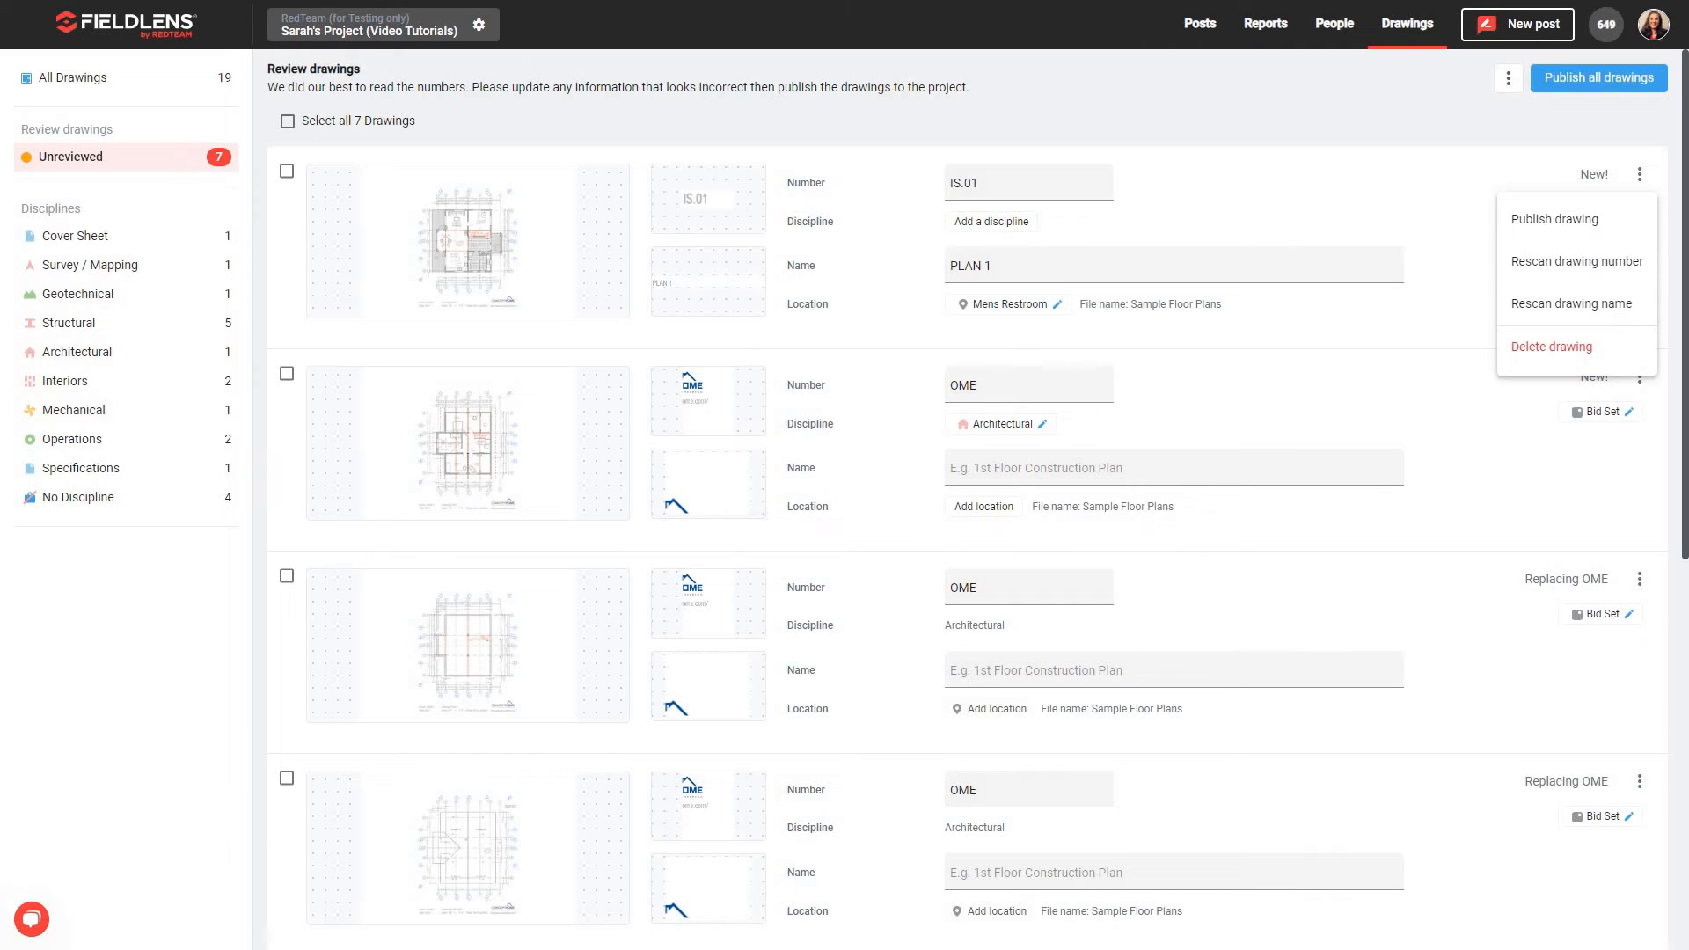
click(1420, 217)
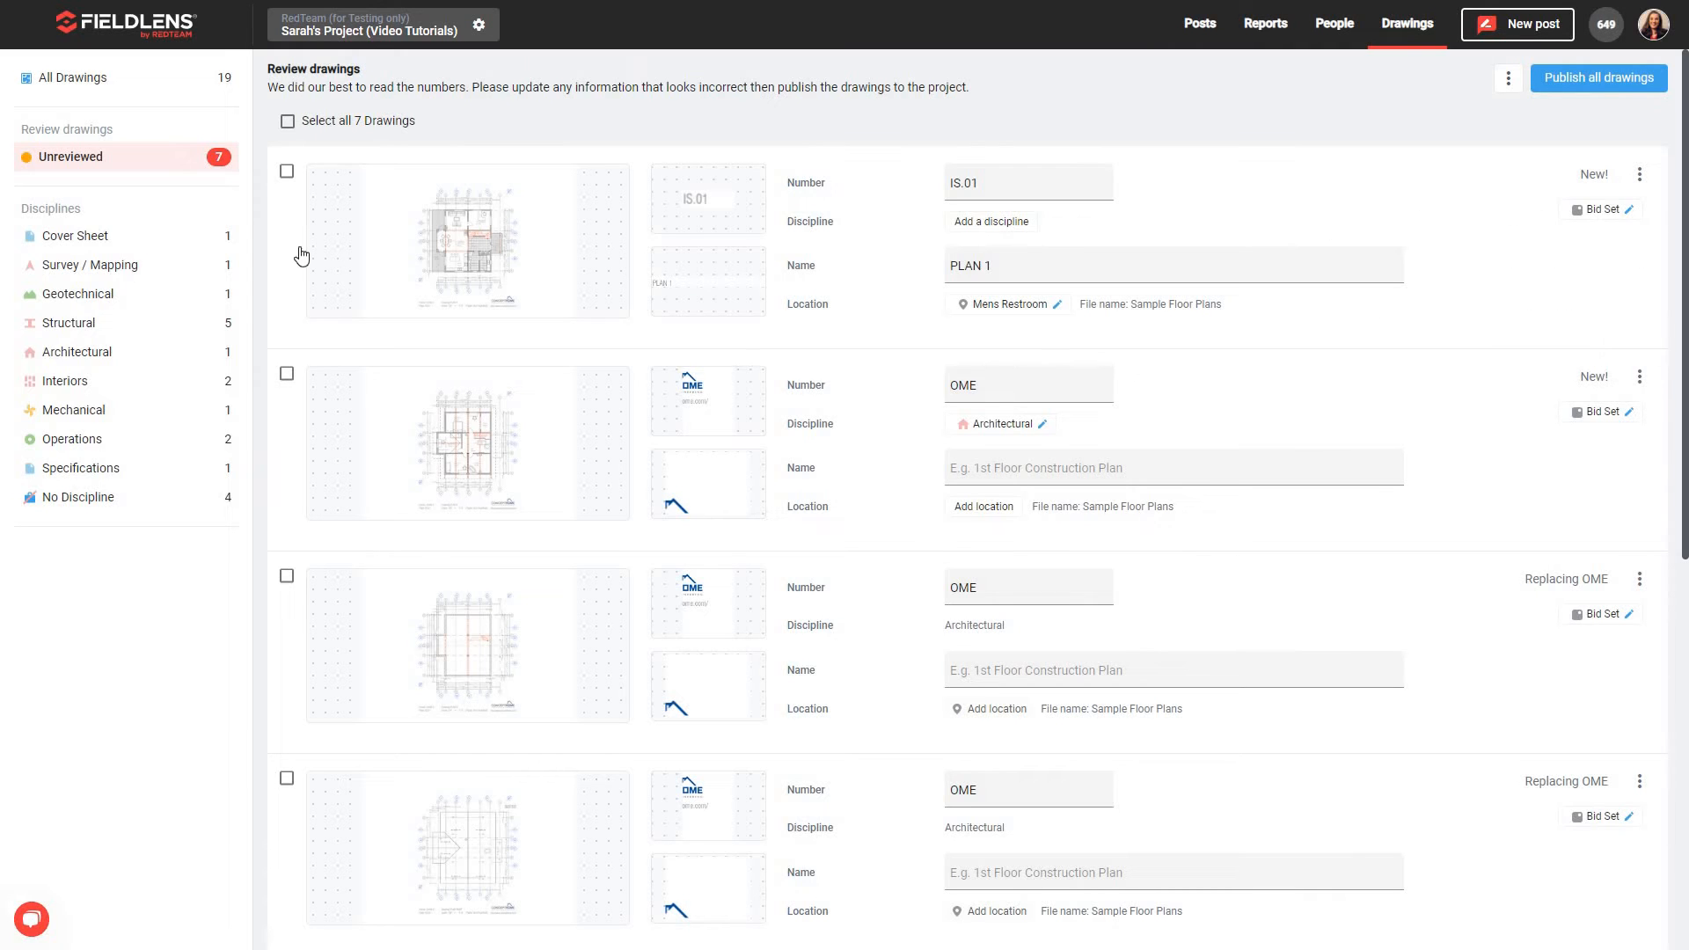
click(287, 171)
click(287, 375)
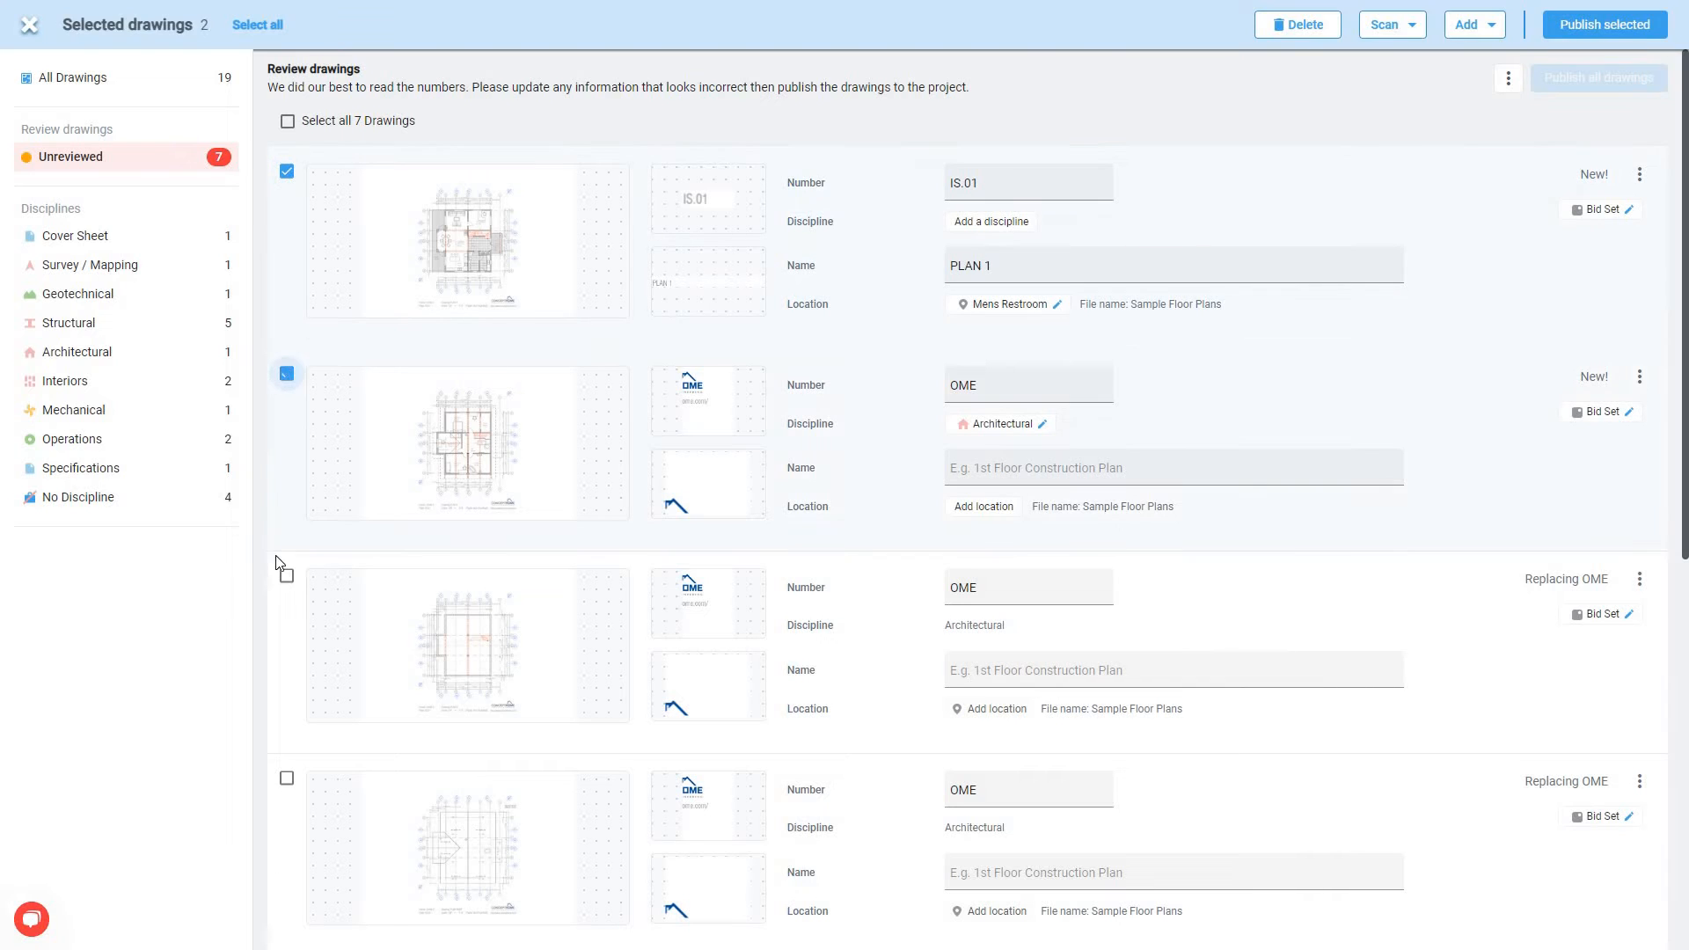
click(287, 576)
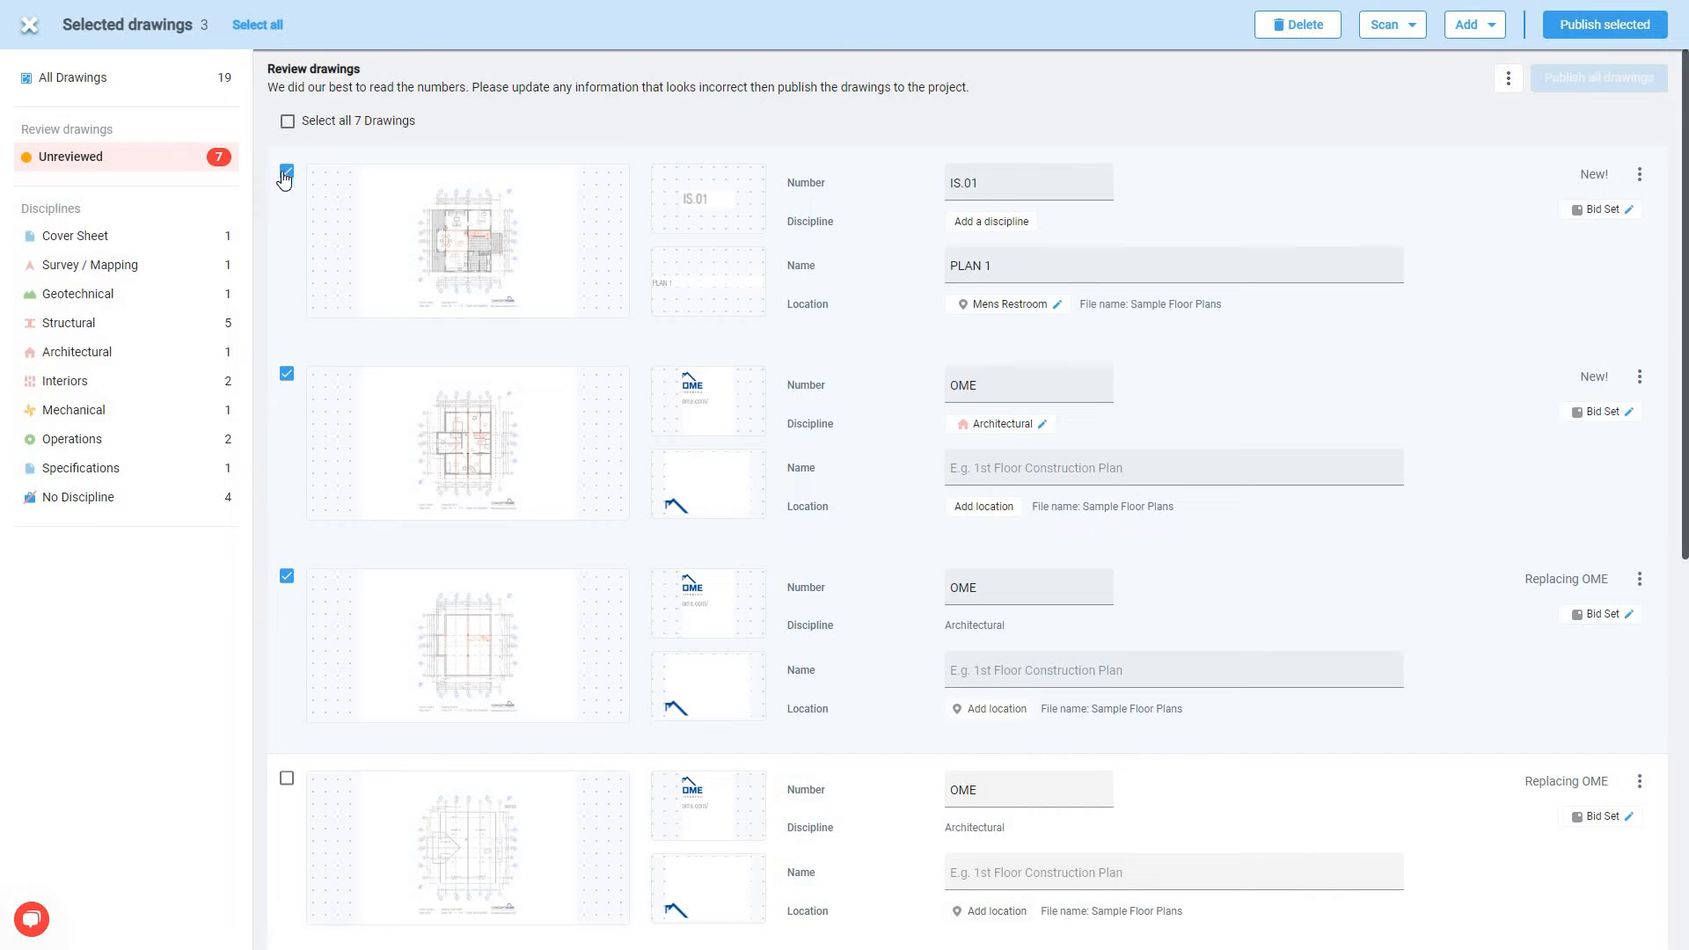
click(287, 171)
click(287, 374)
click(287, 577)
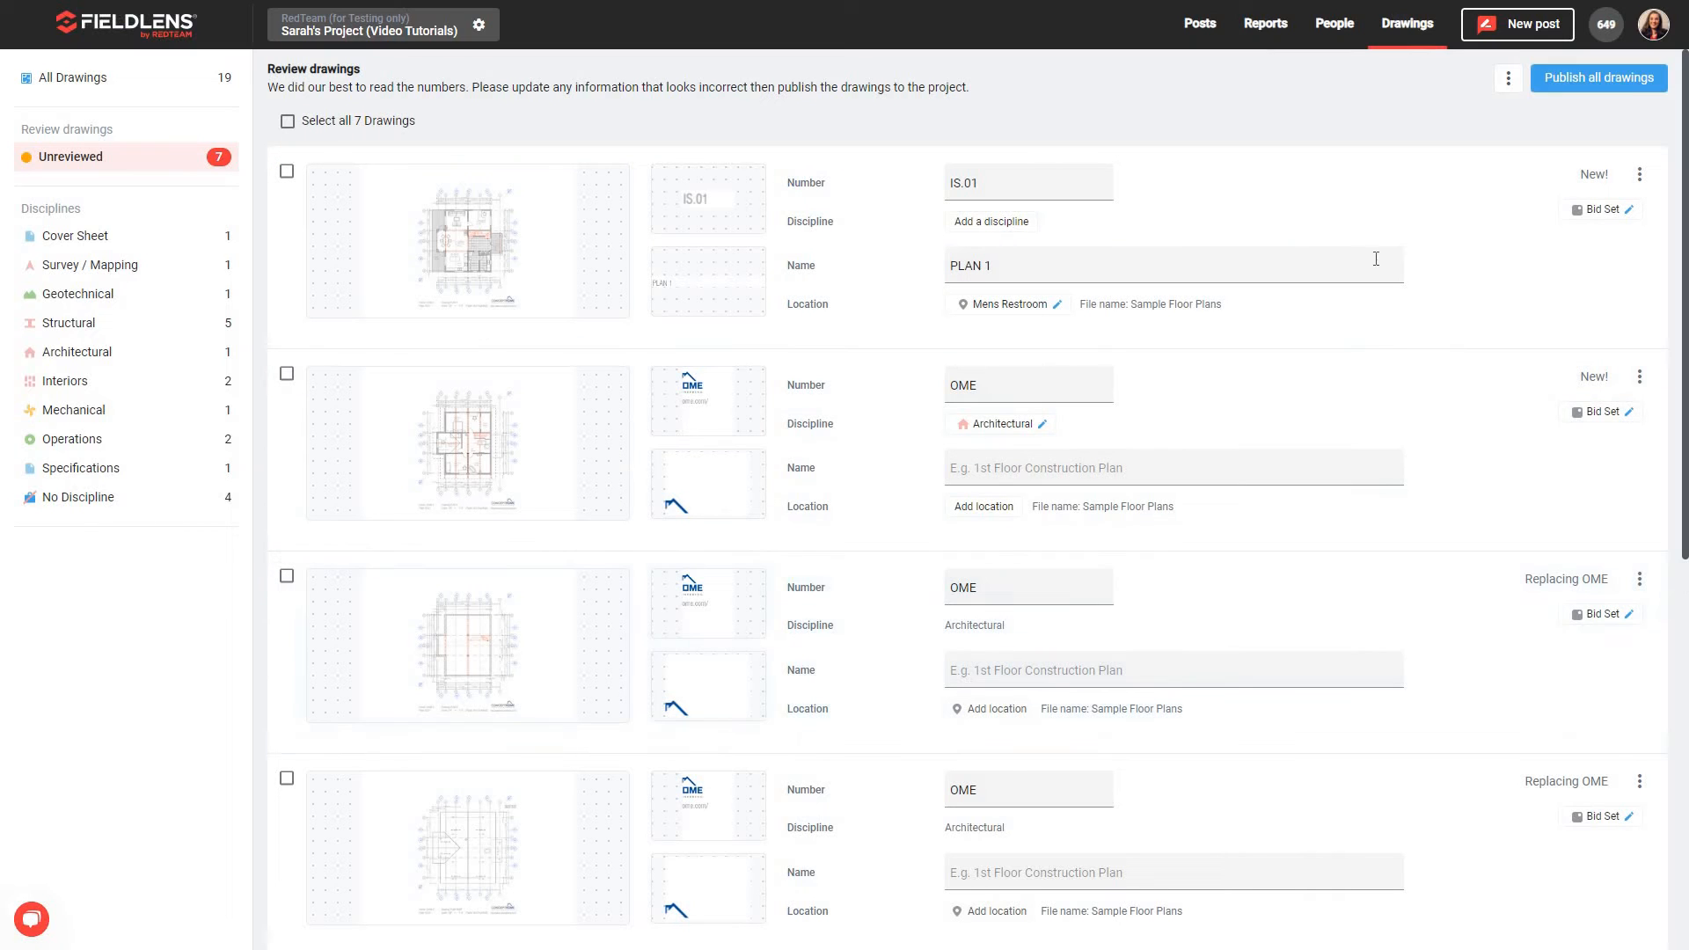
Step: Publish all unreviewed drawings to the project and confirm the publishing
click(1592, 88)
click(941, 550)
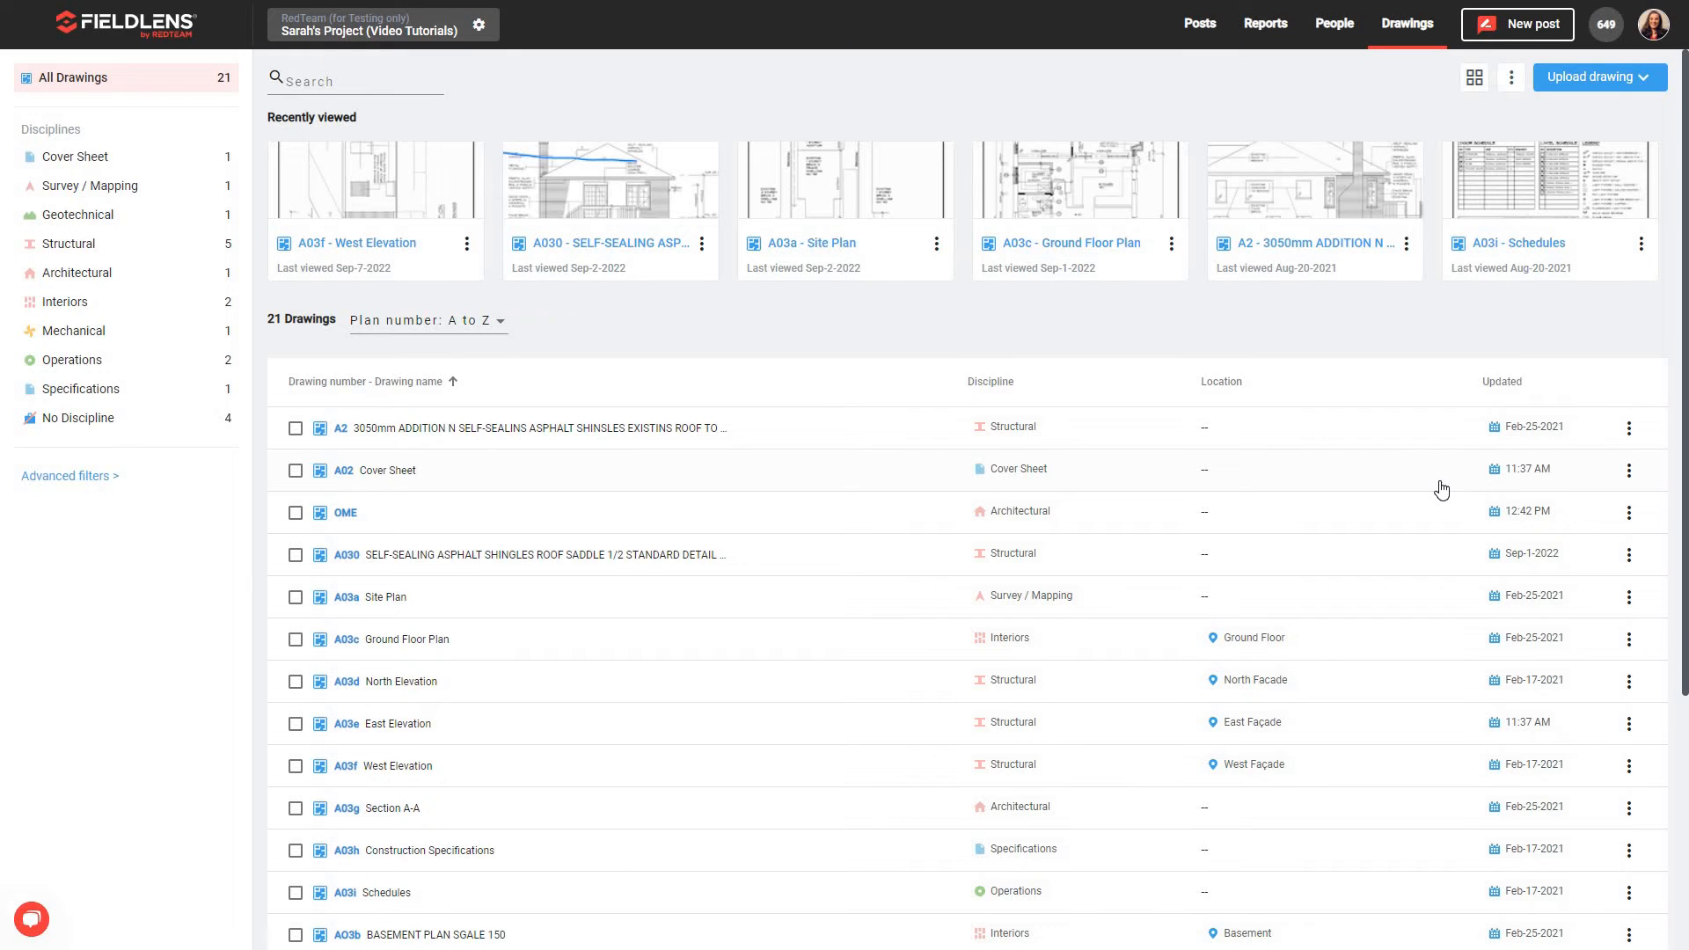
Step: Open drawing A02 Cover Sheet for editing and make its 2/25/2021 1:44 PM version the current one
click(1629, 482)
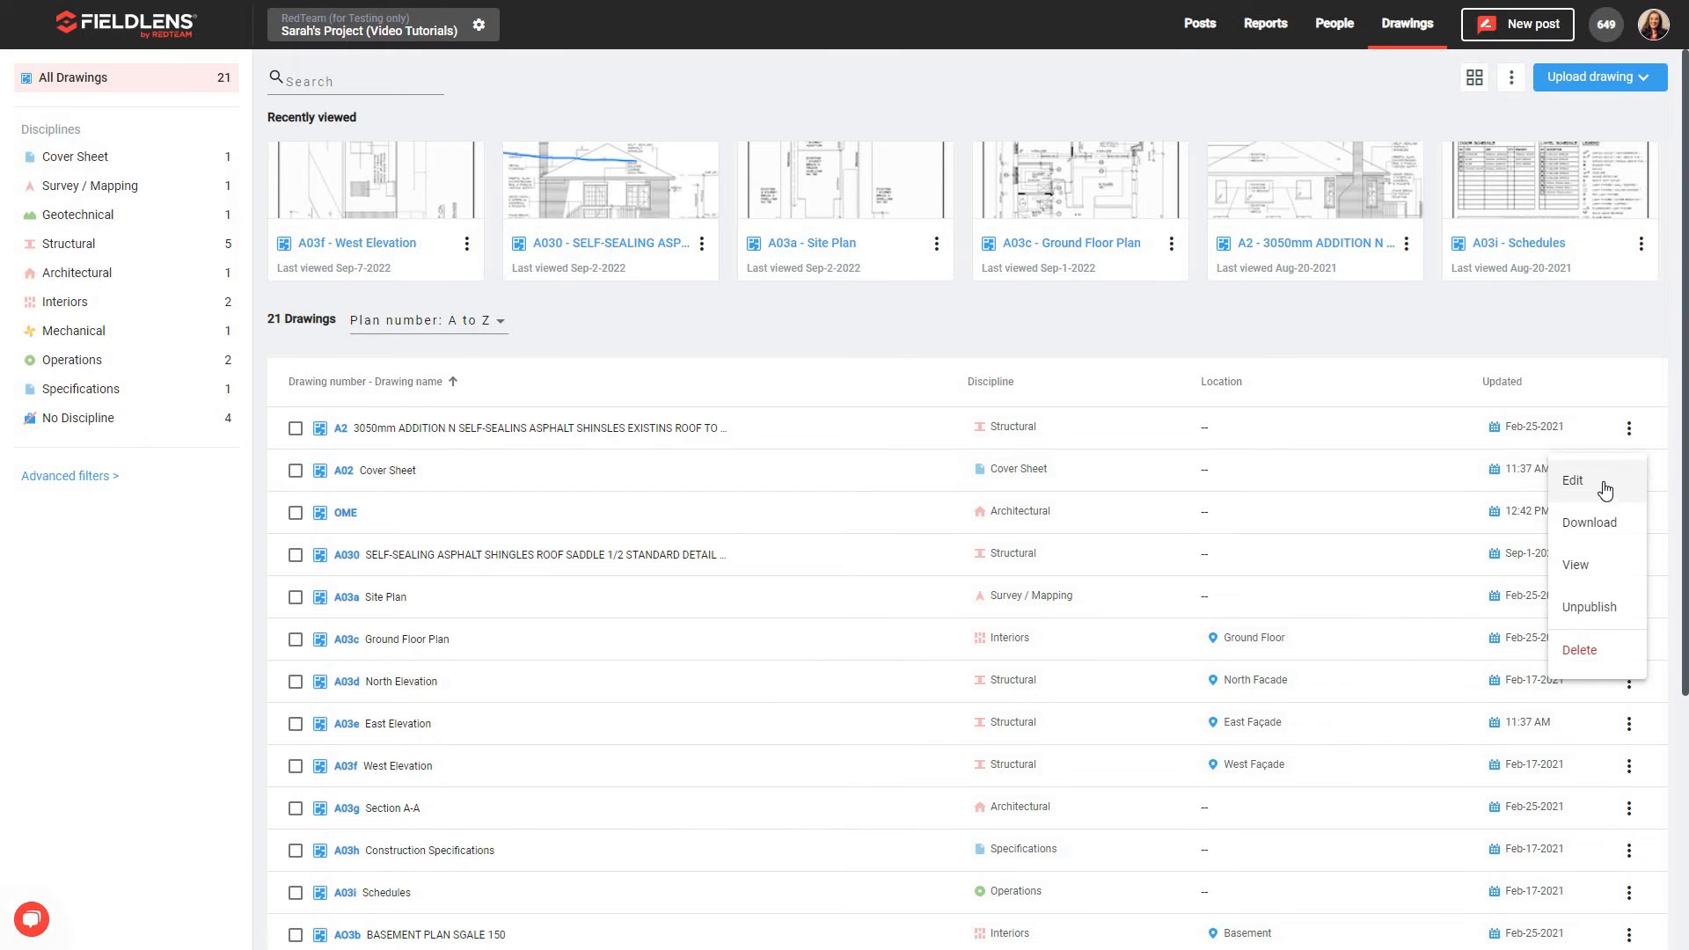
click(1591, 495)
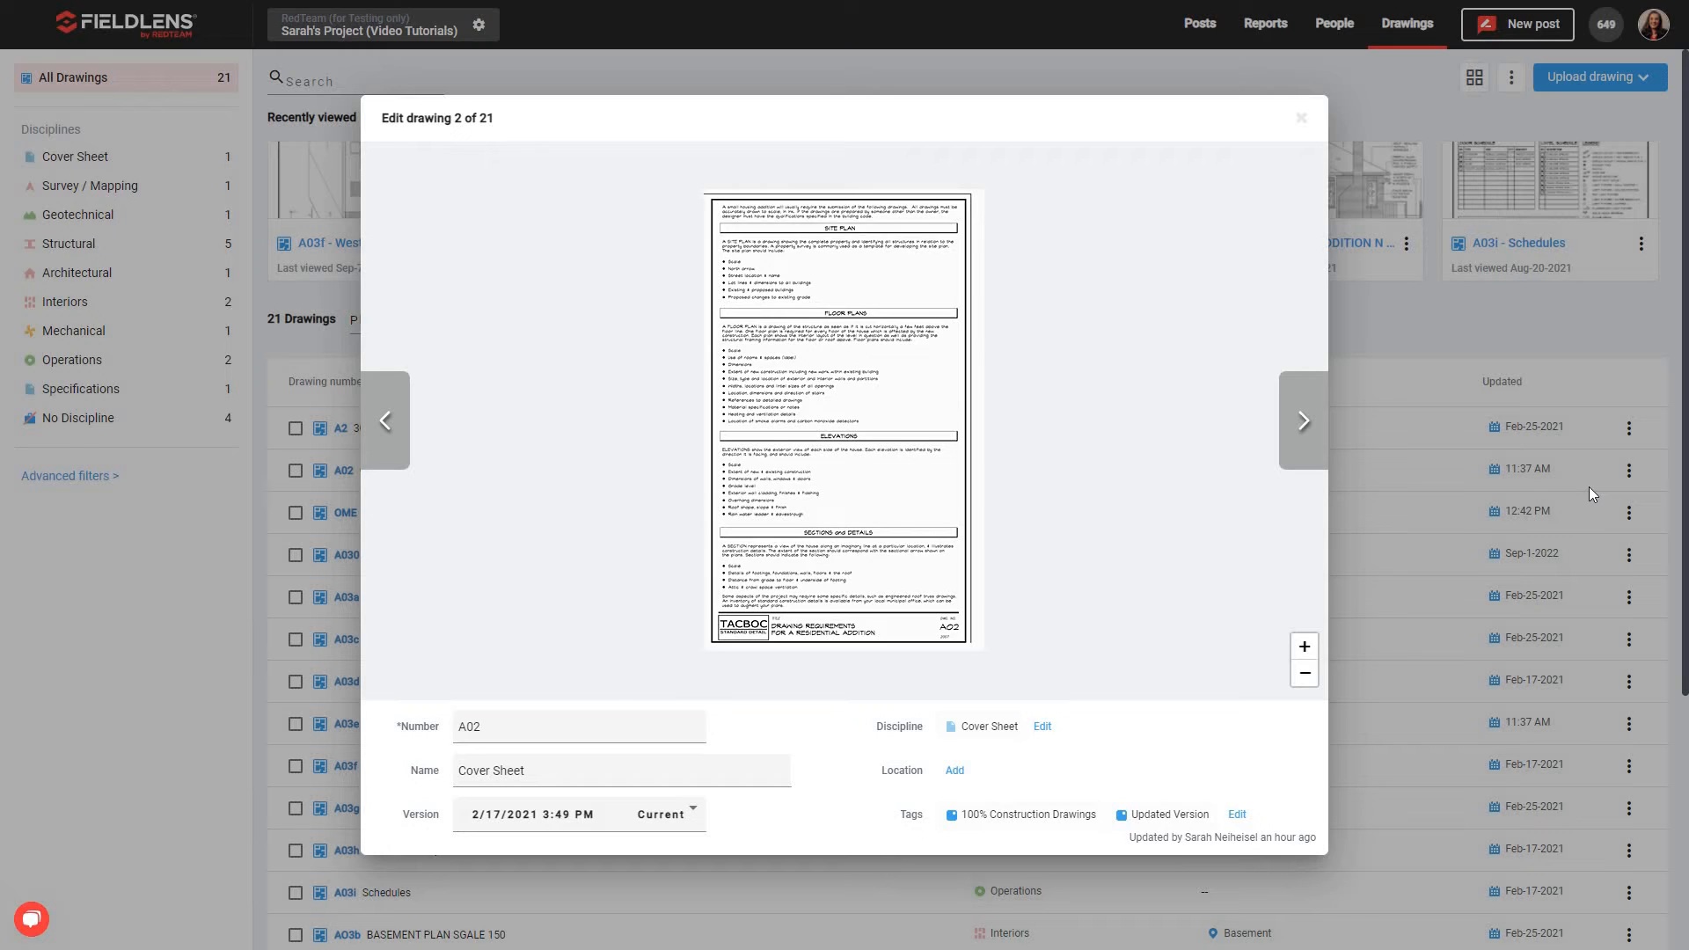
click(691, 818)
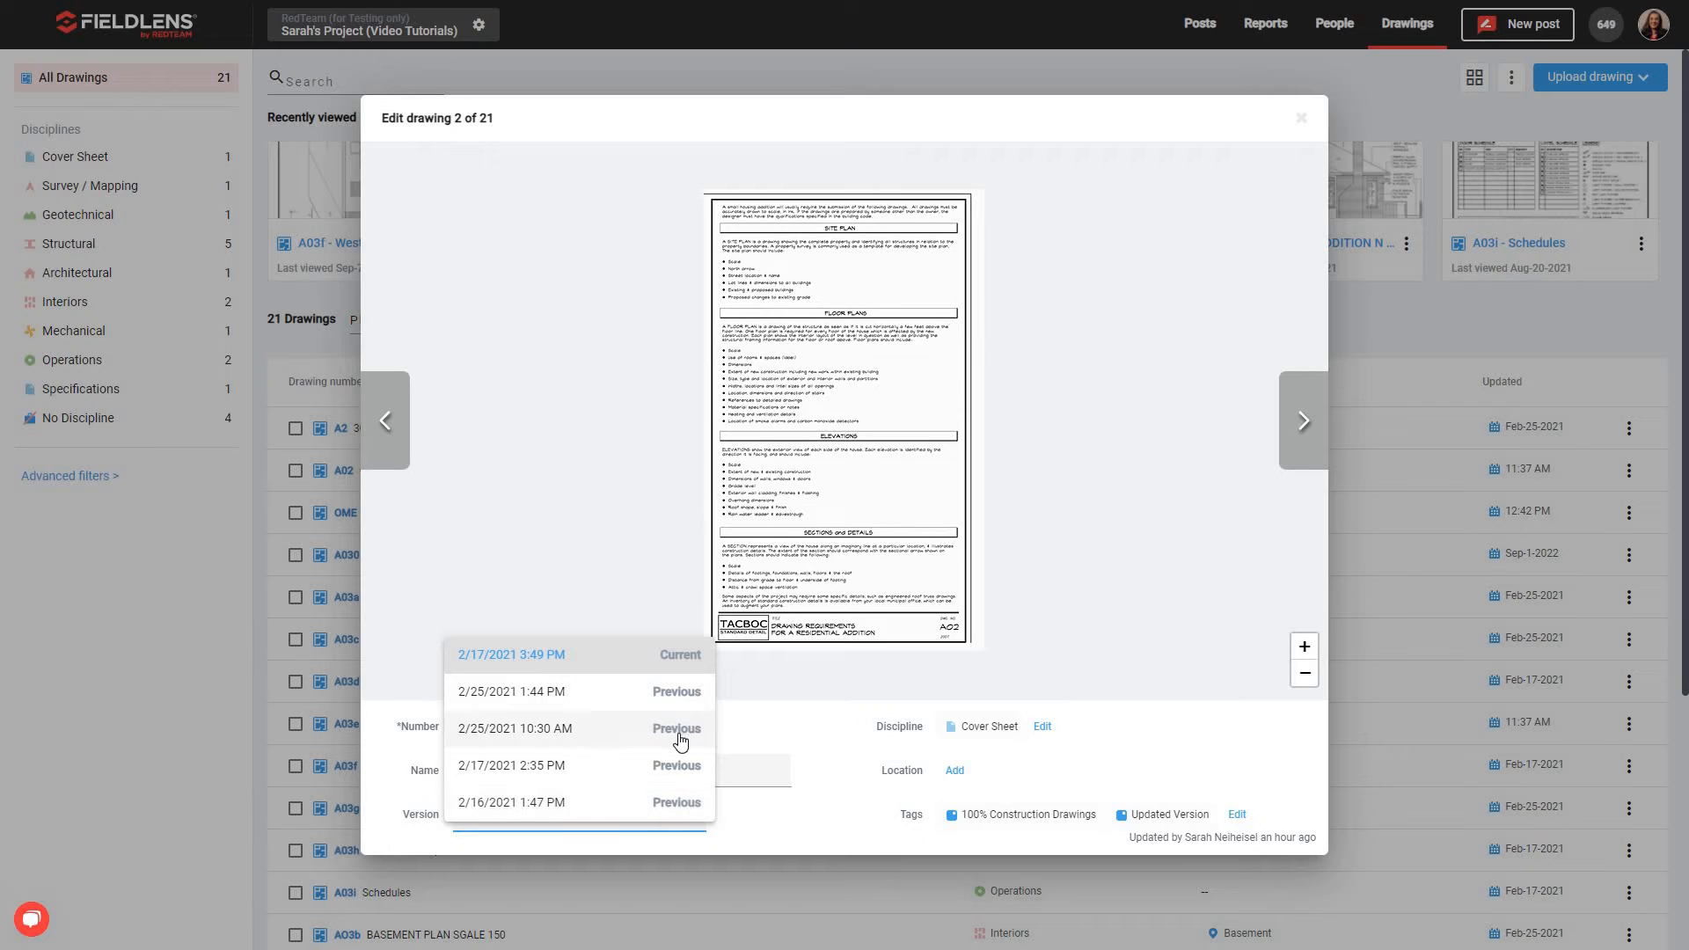
click(680, 694)
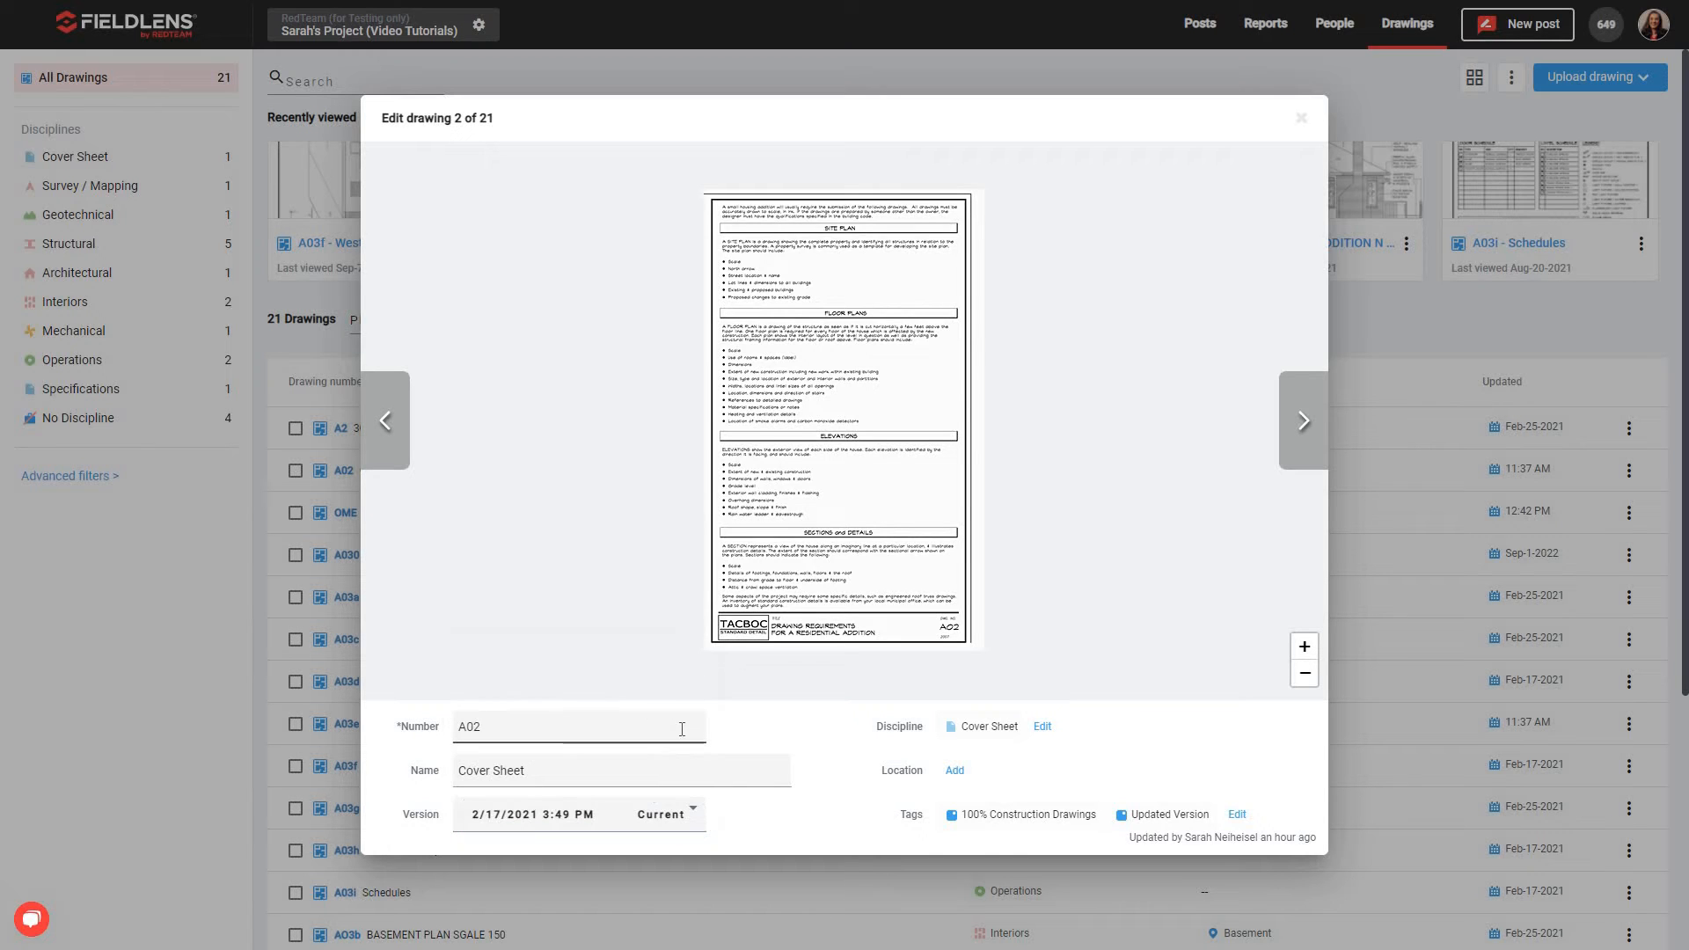
Step: View A02's 2/17/2021 3:49 PM version and discipline options, return to the 2/25/2021 1:44 PM version and close the drawing
click(601, 726)
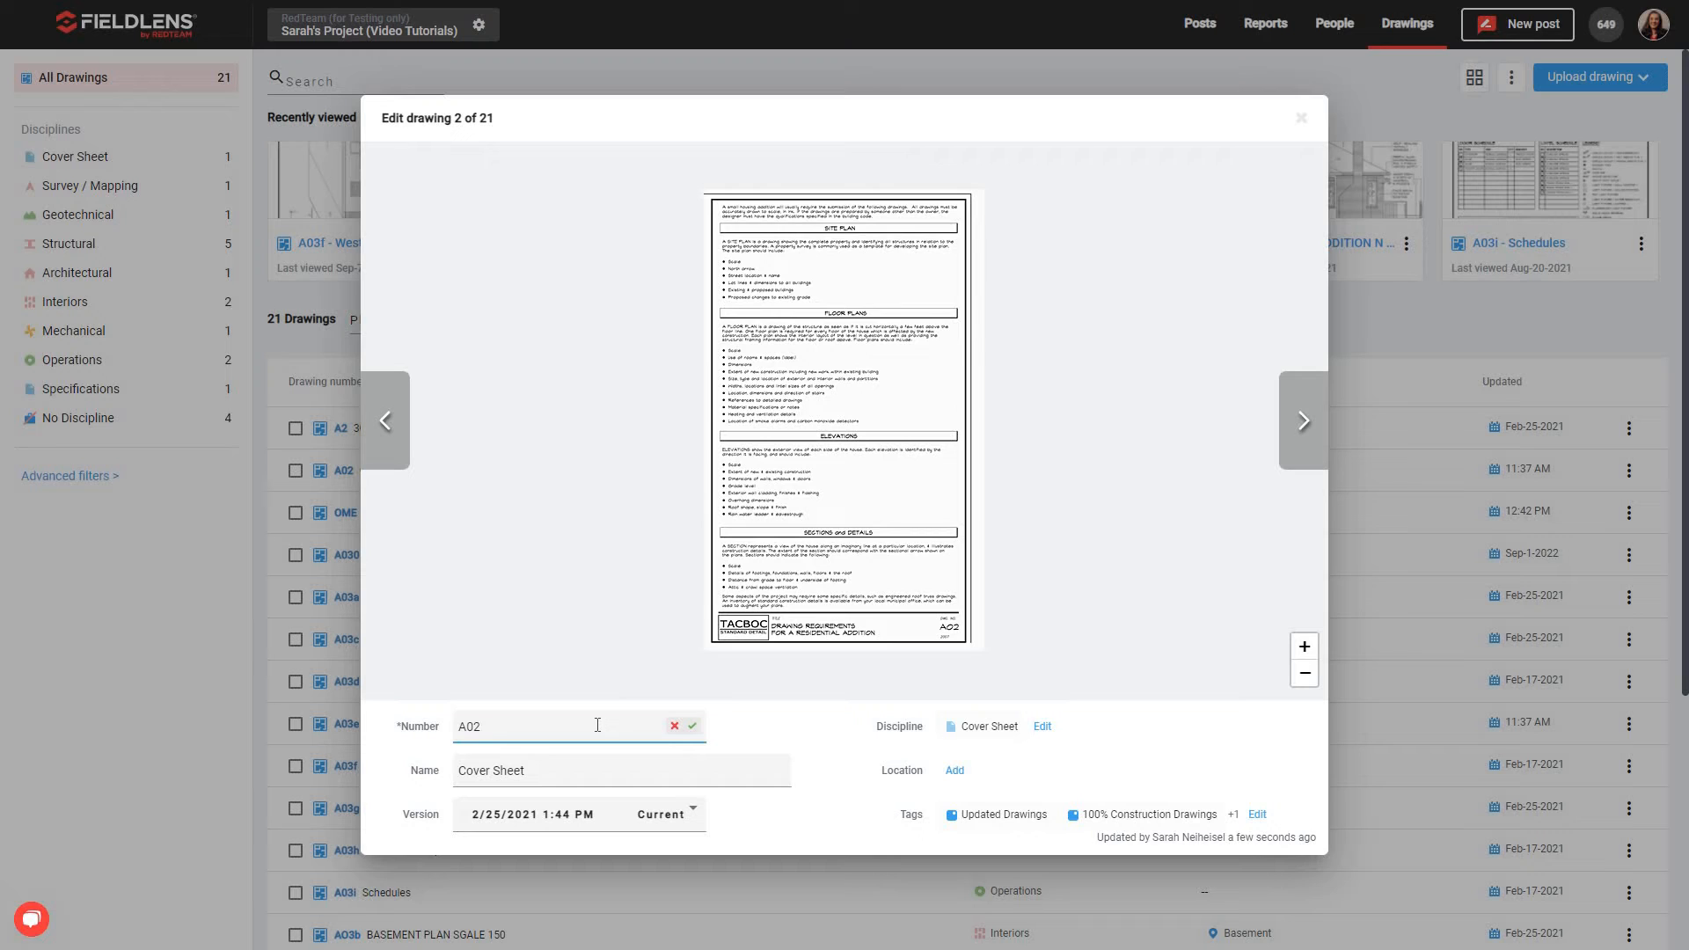
click(625, 770)
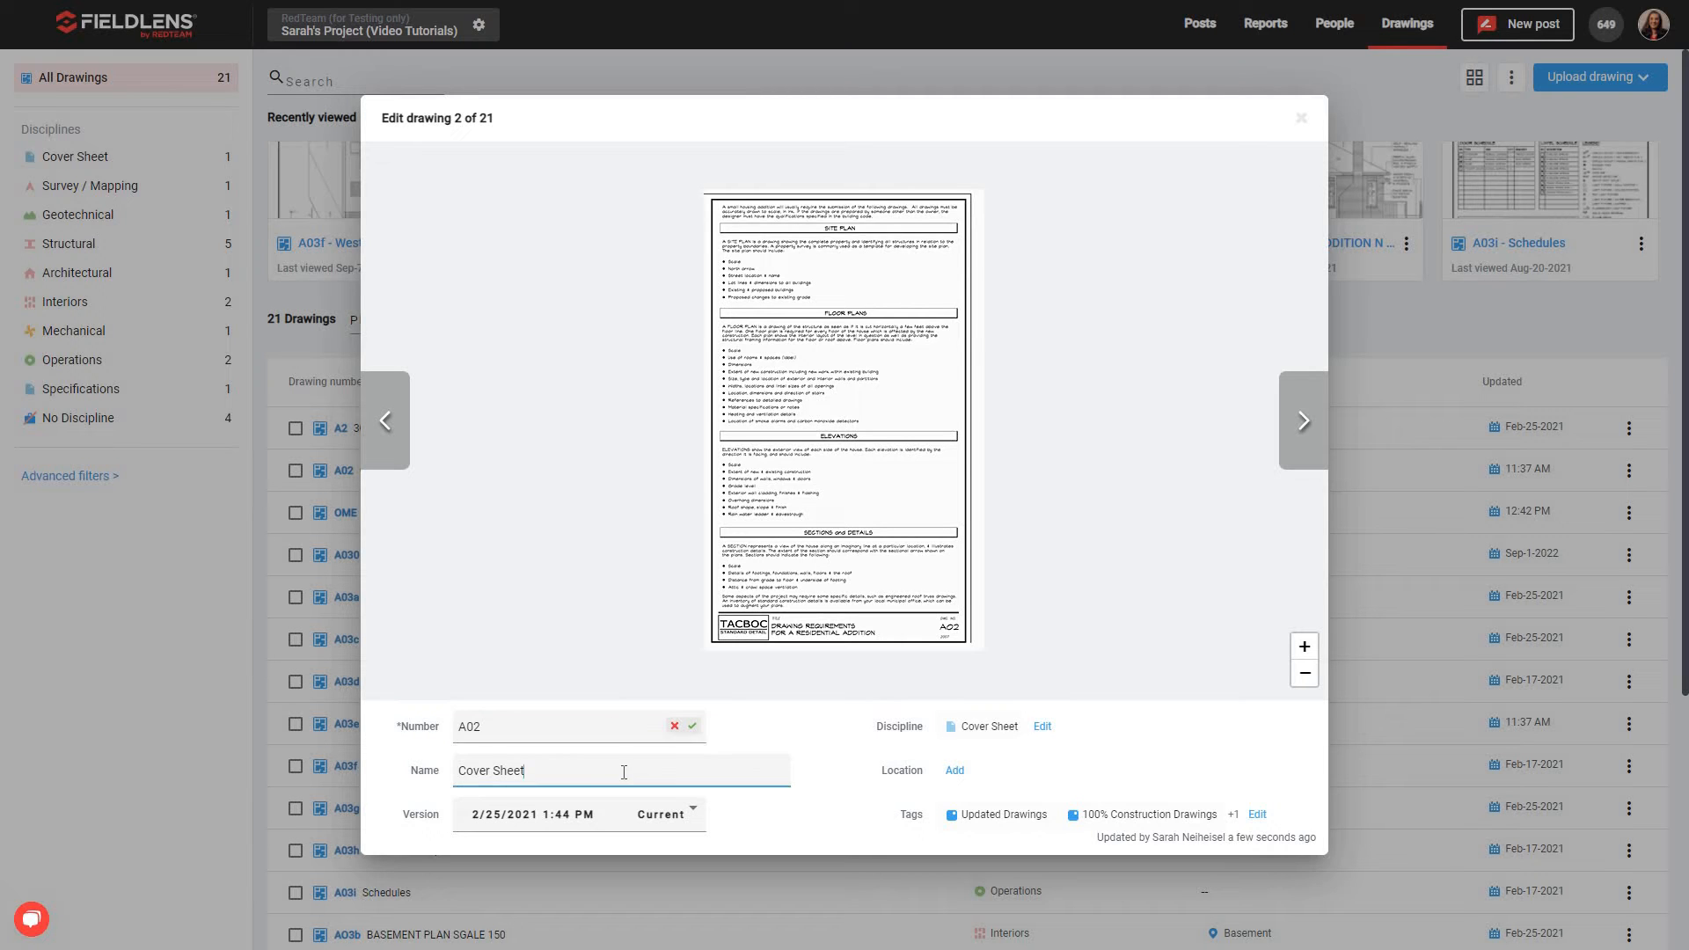
click(690, 812)
click(691, 741)
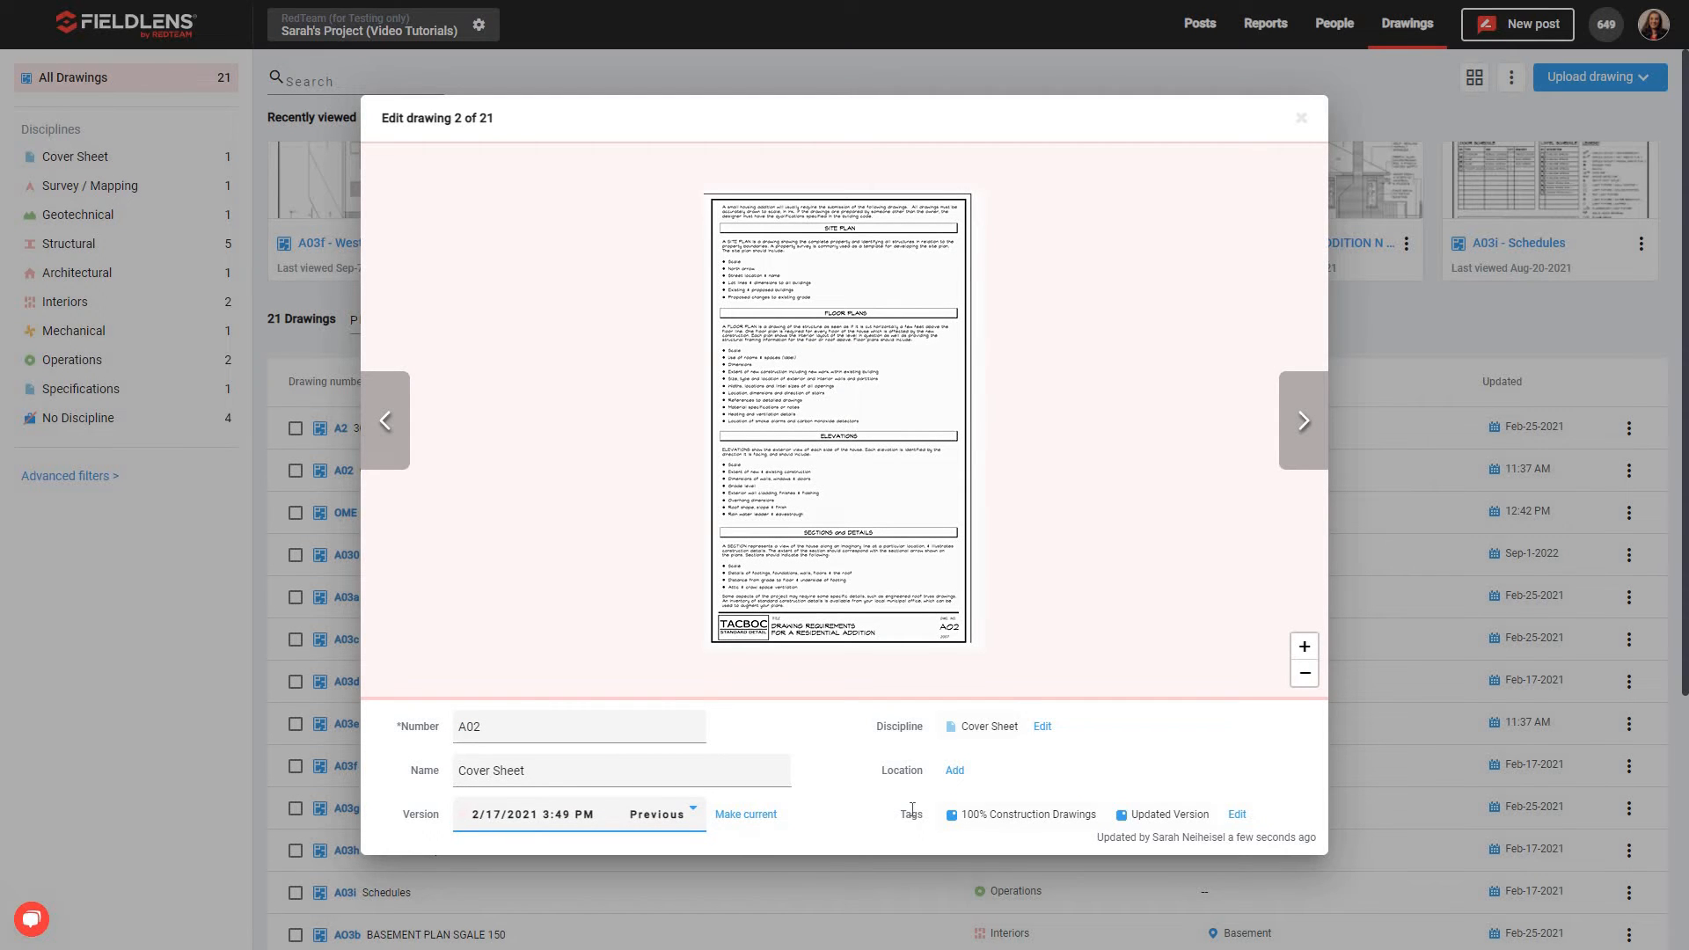
click(1042, 727)
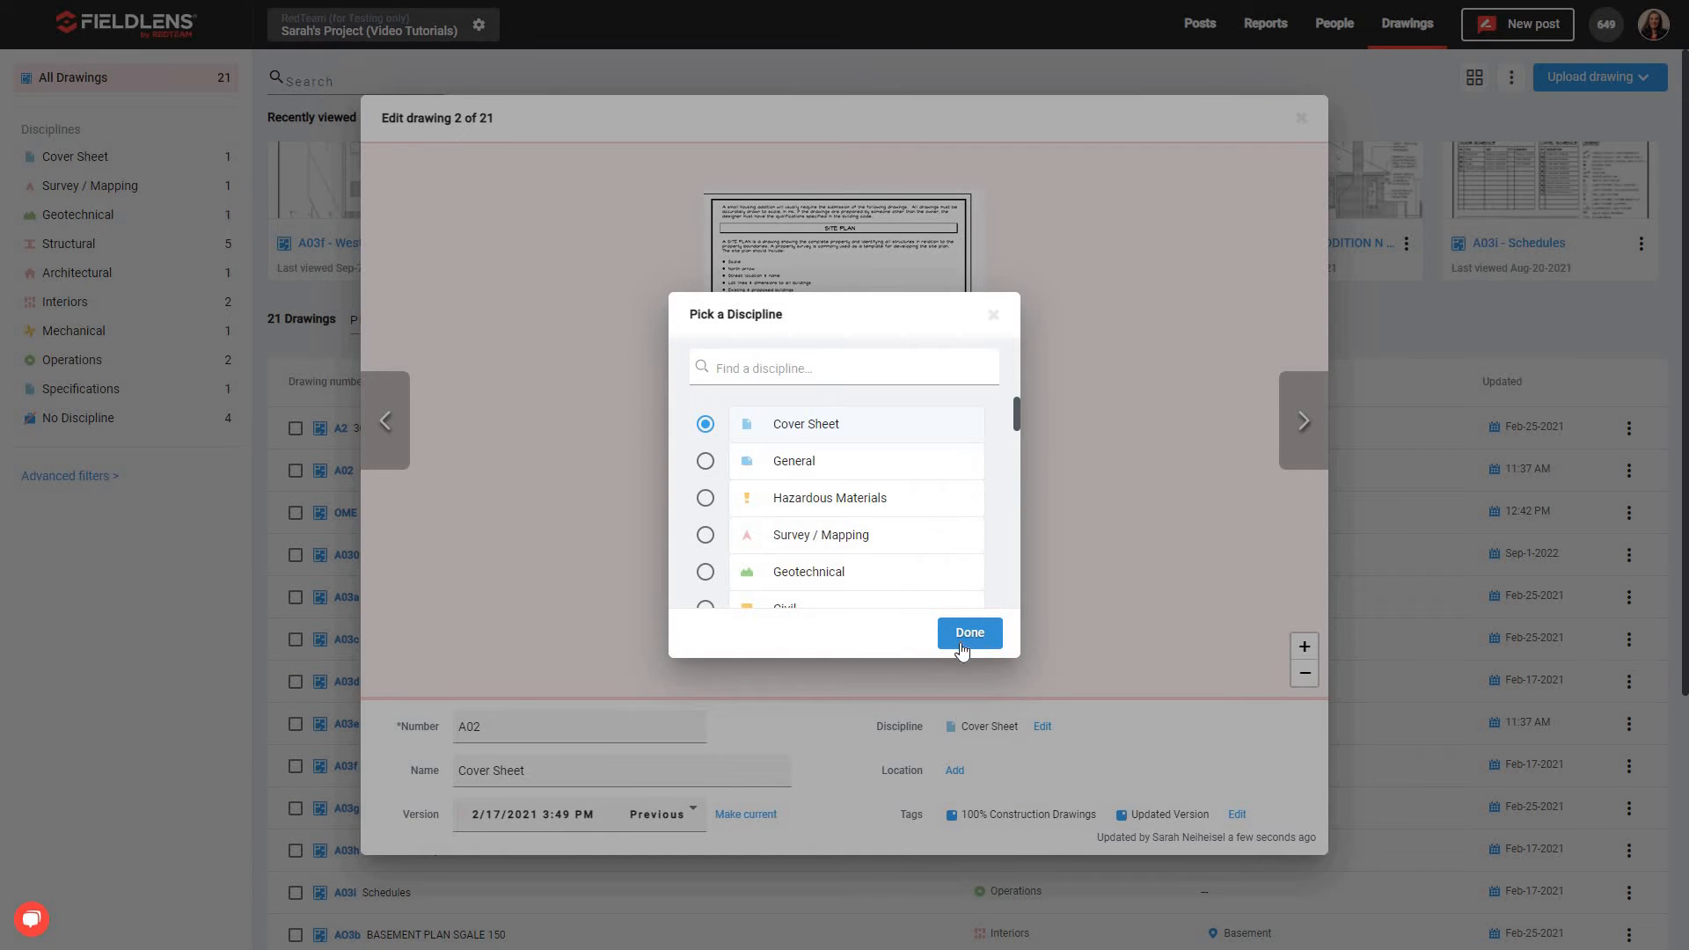
click(993, 314)
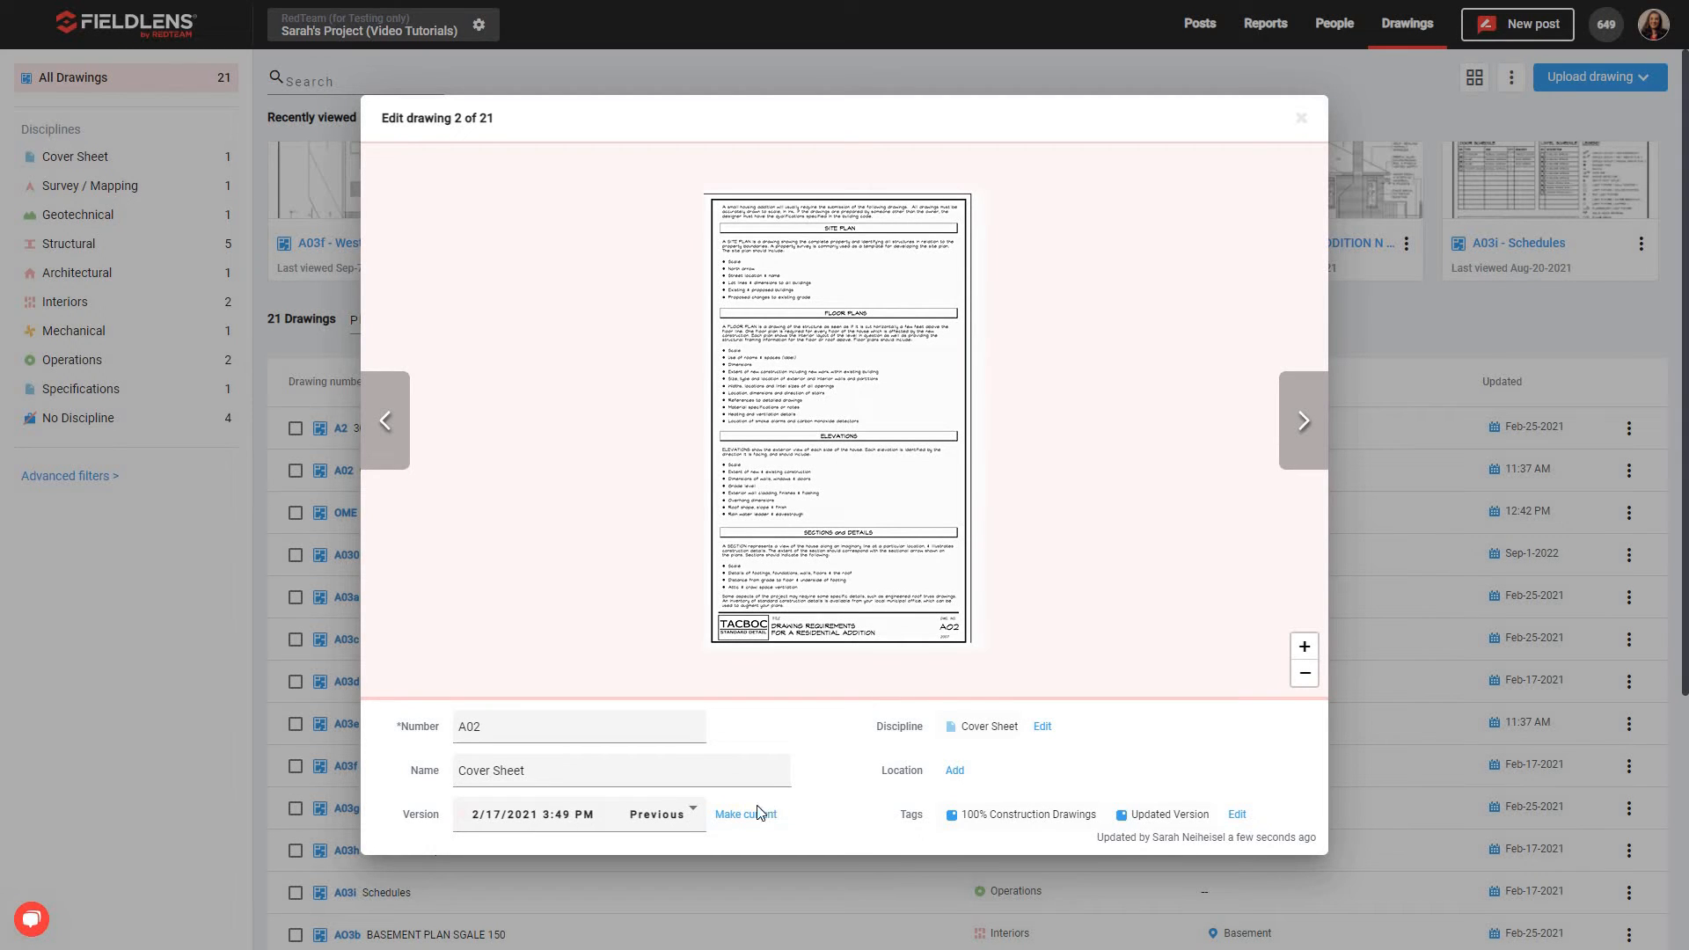
click(688, 814)
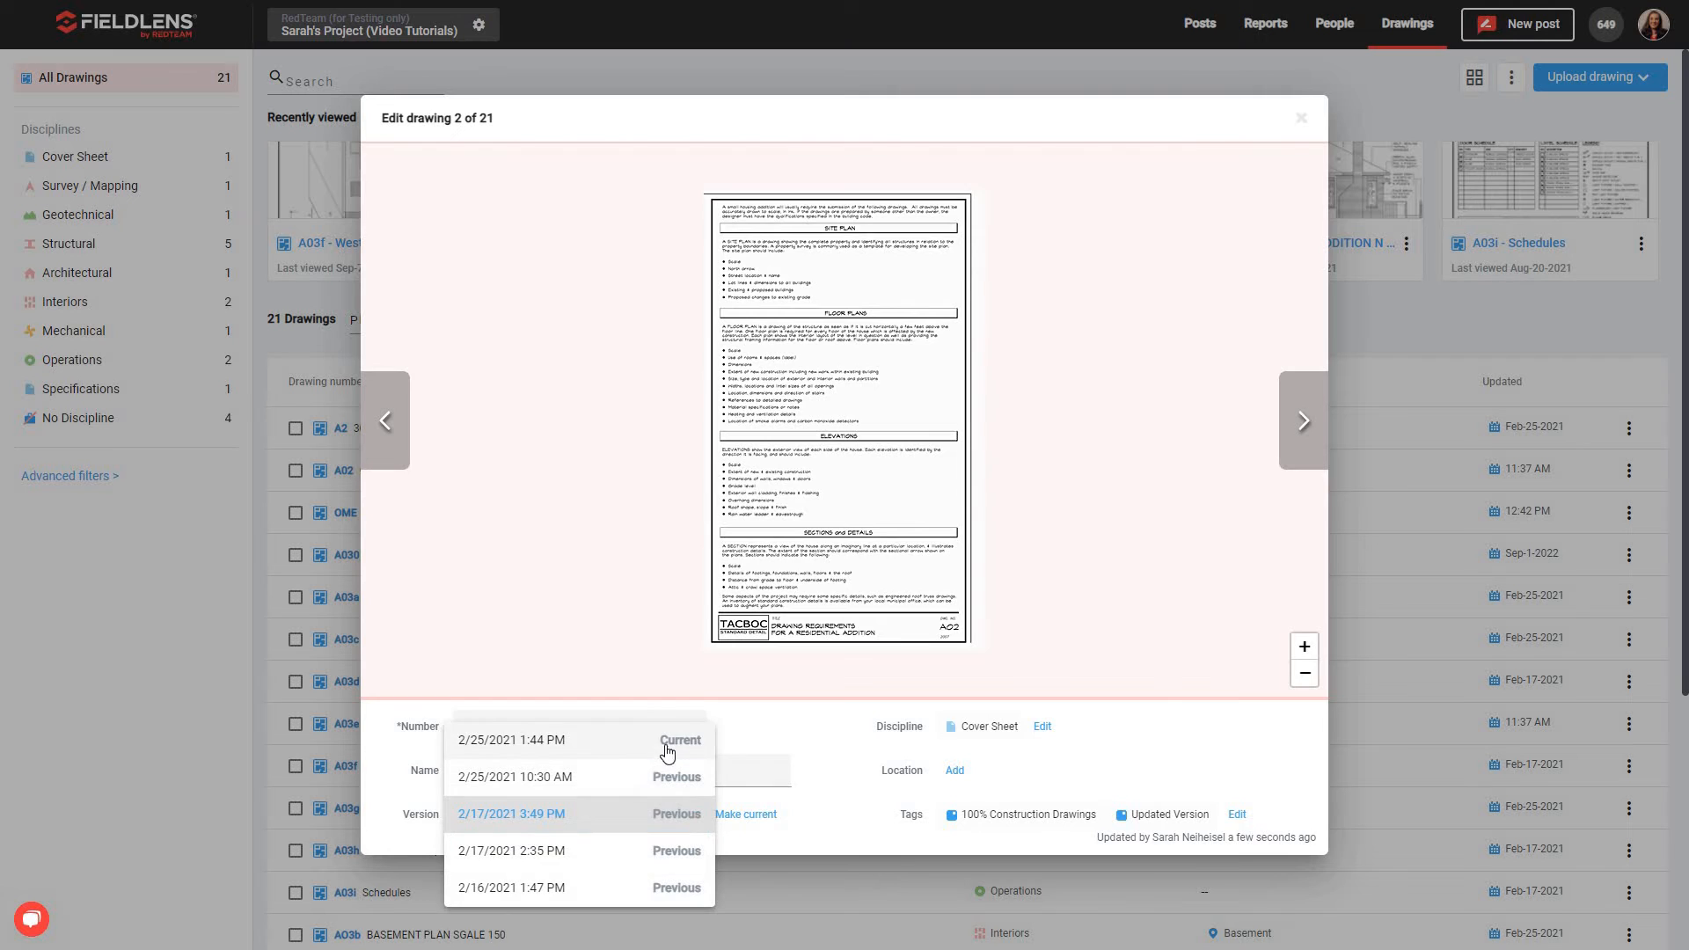
click(677, 742)
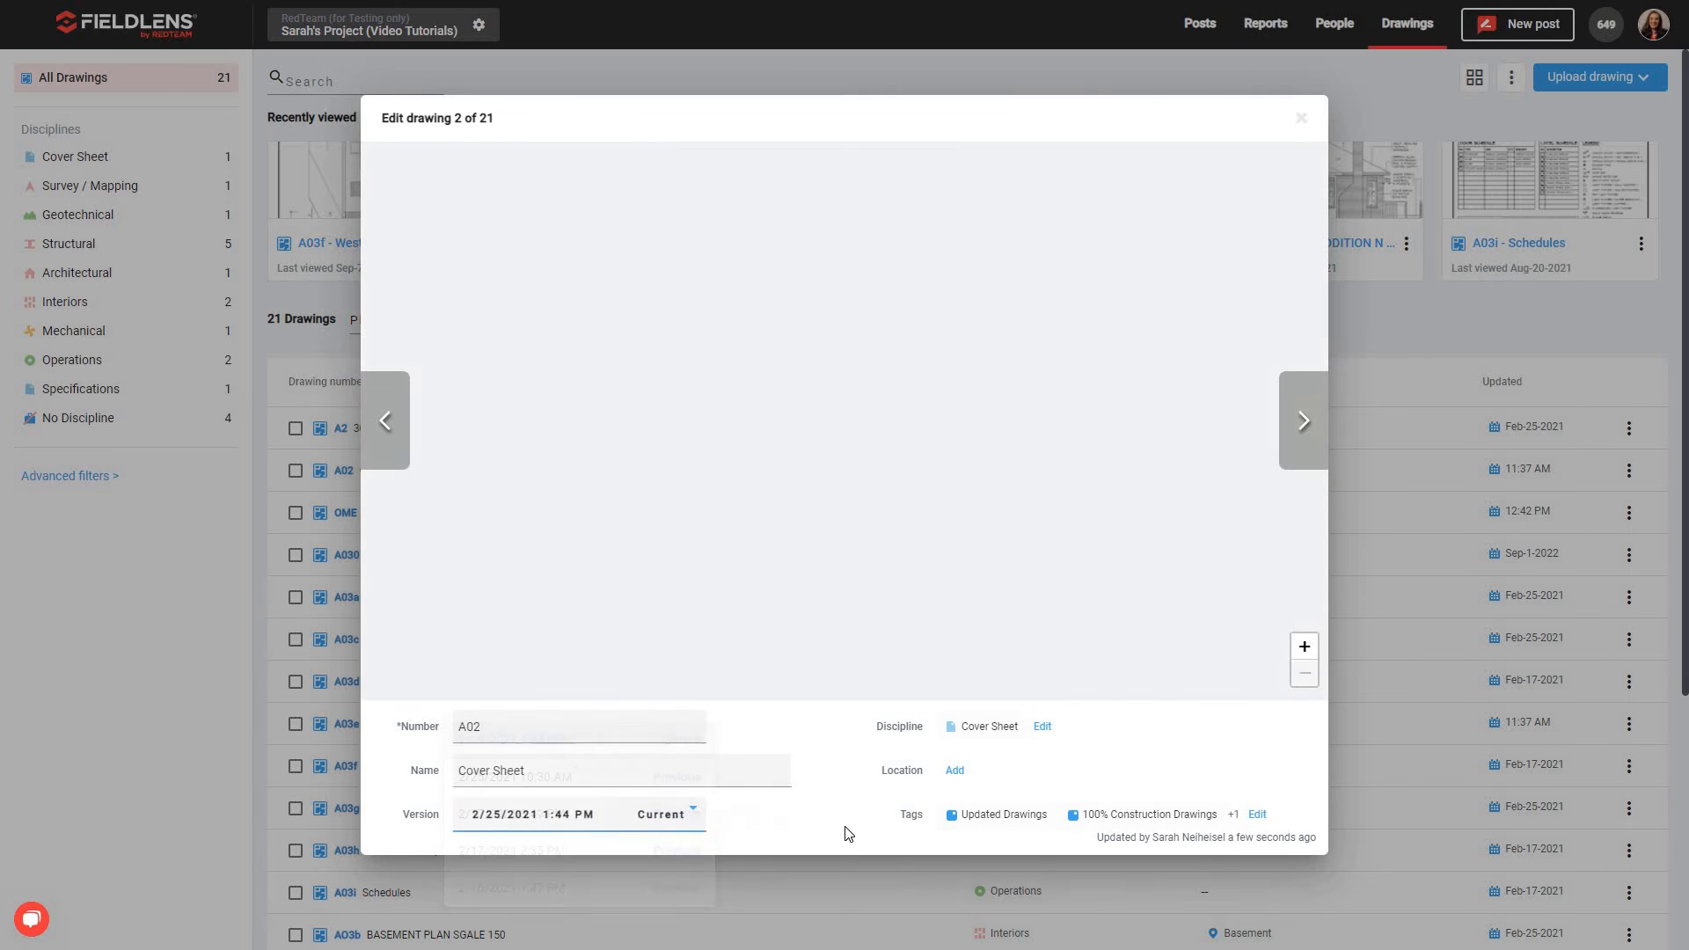
click(1301, 119)
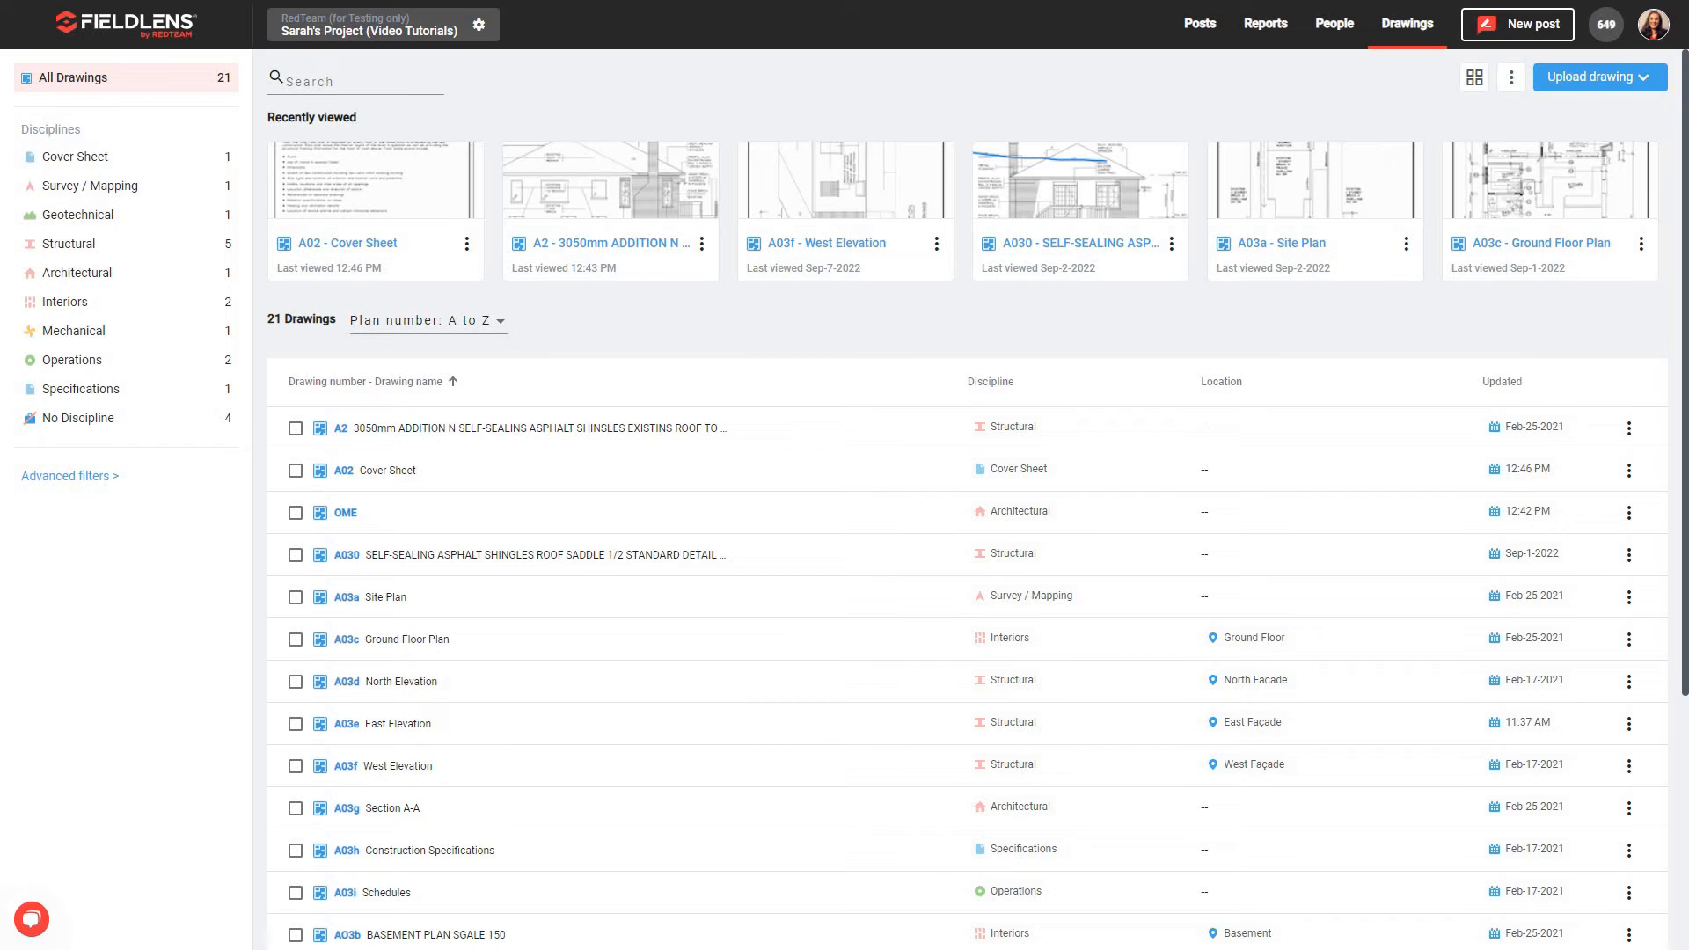
Step: Open drawing A03a Site Plan and examine its plan, zoning table and title block up close
click(403, 596)
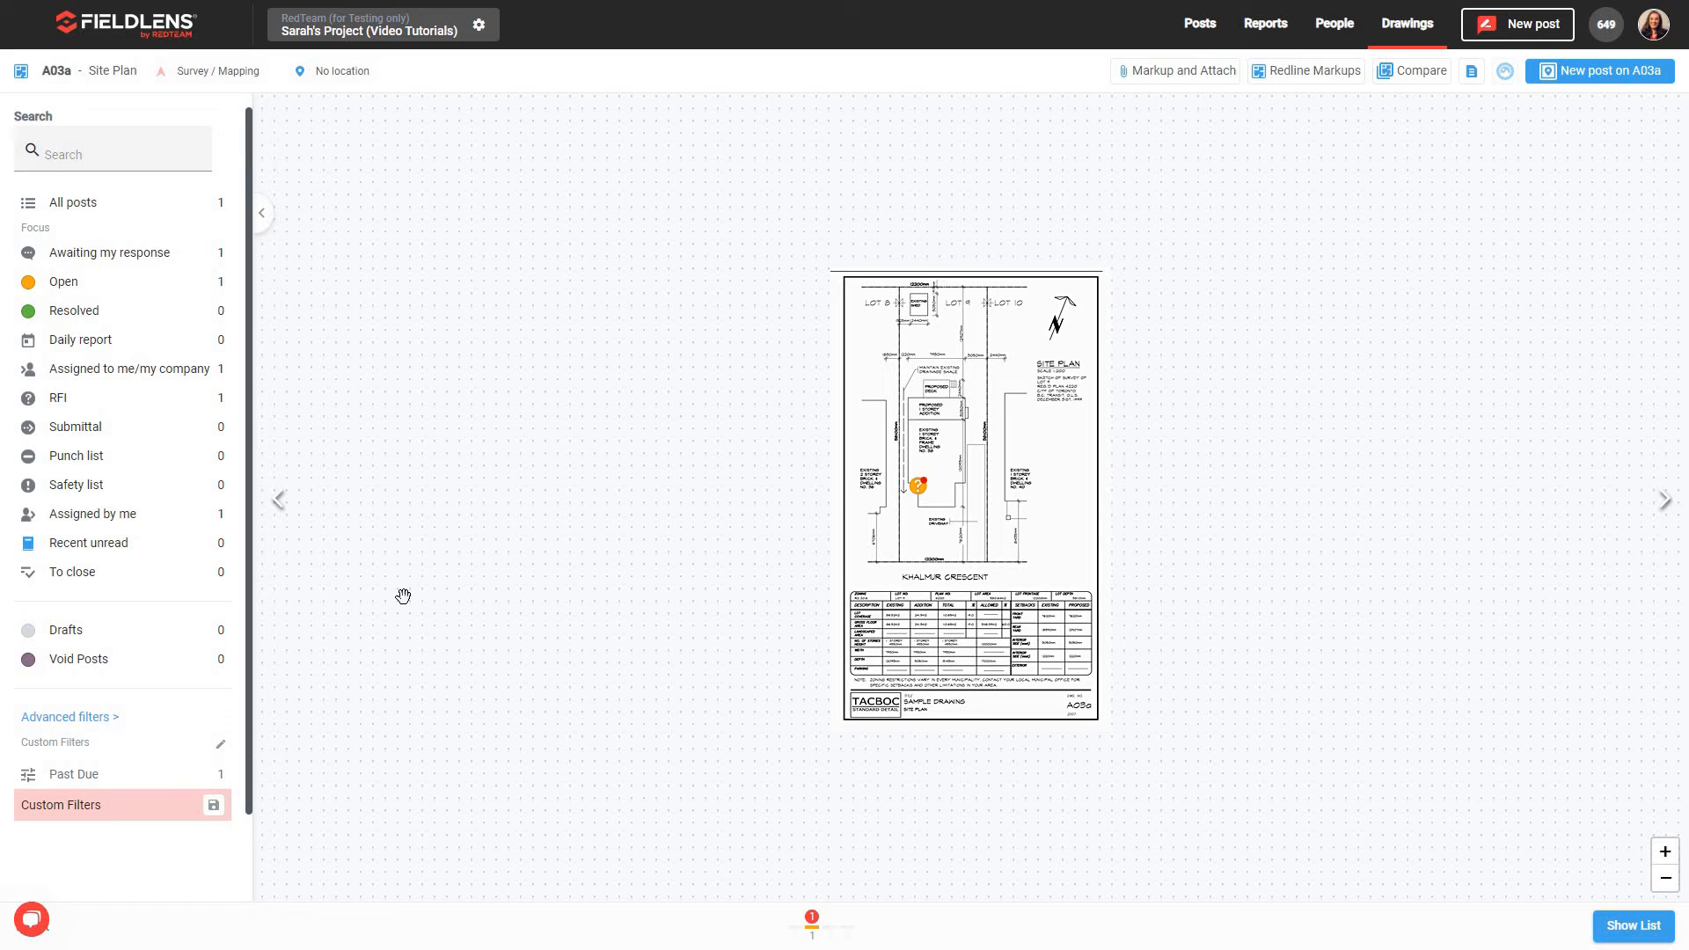
click(1669, 854)
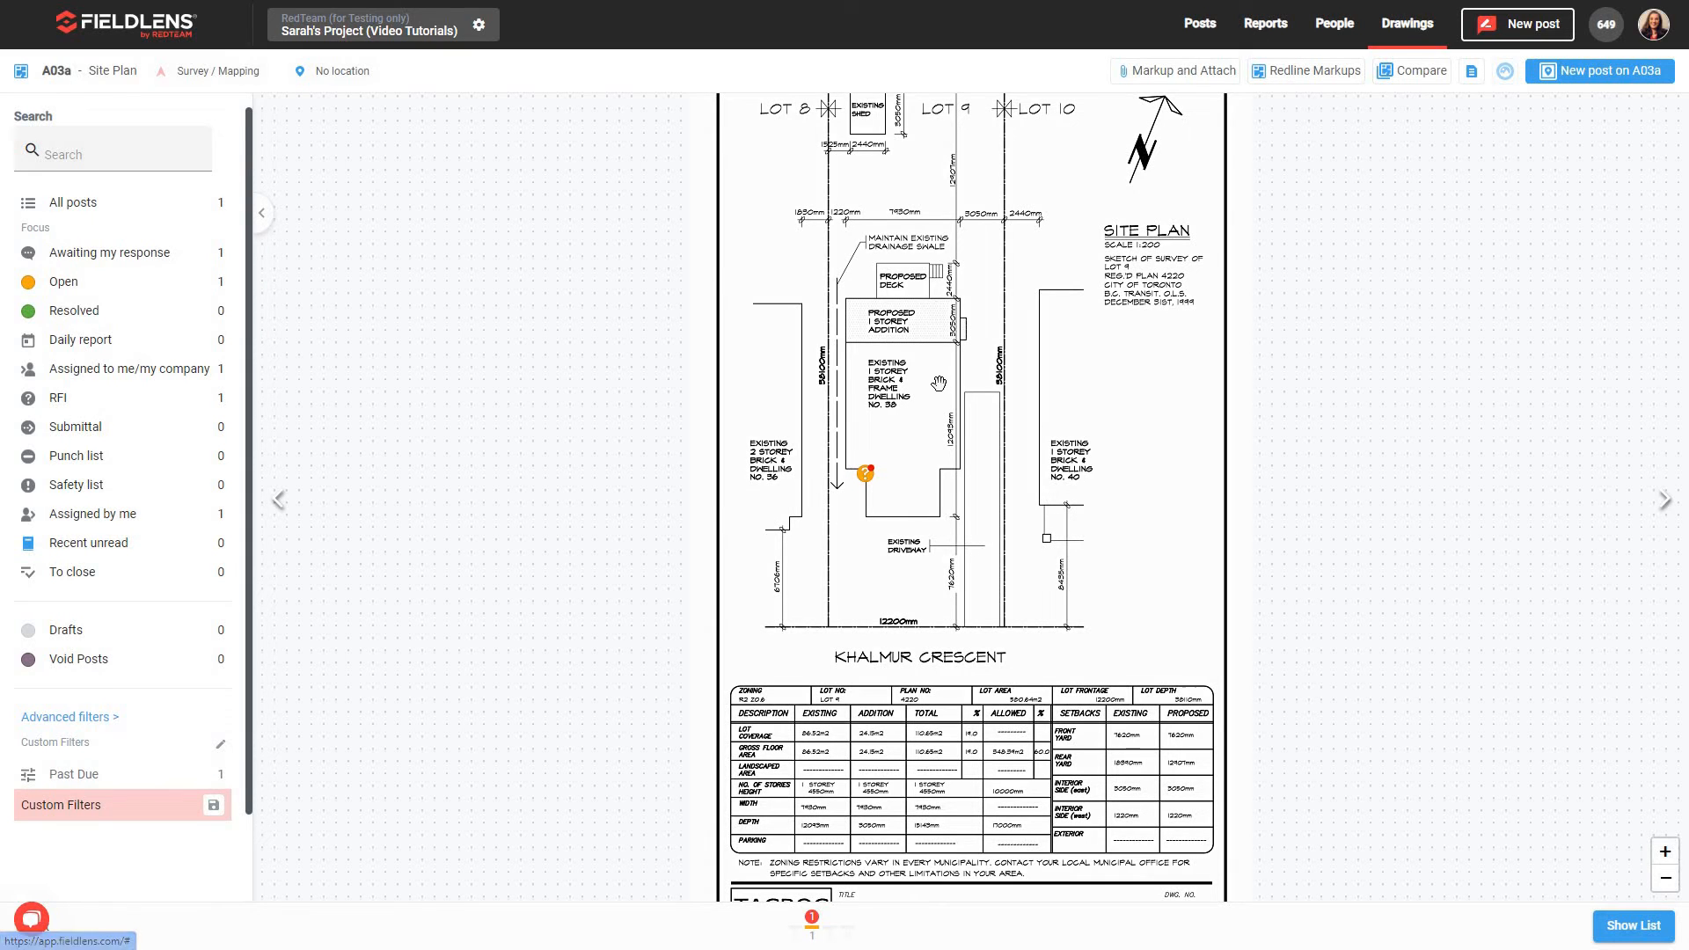
mouse_move(999, 505)
mouse_down()
mouse_move(980, 695)
mouse_move(985, 676)
mouse_up()
scroll(981, 695, down, 3)
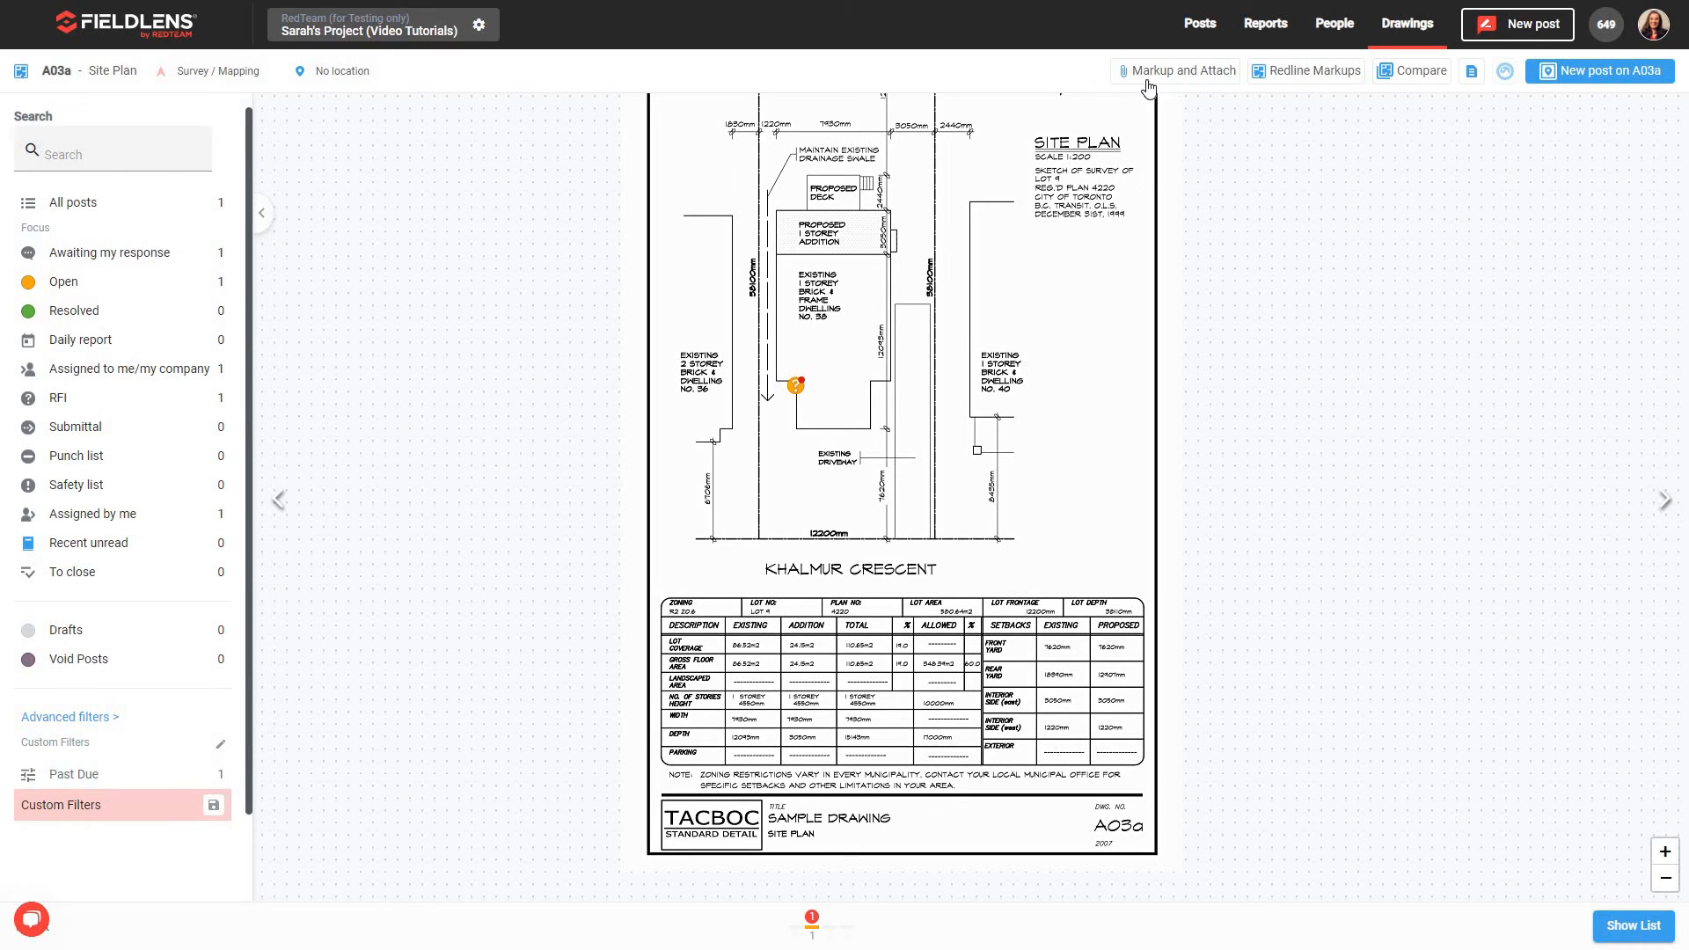
Step: Open the advanced filters for the posts on the A03a site plan
mouse_move(1148, 88)
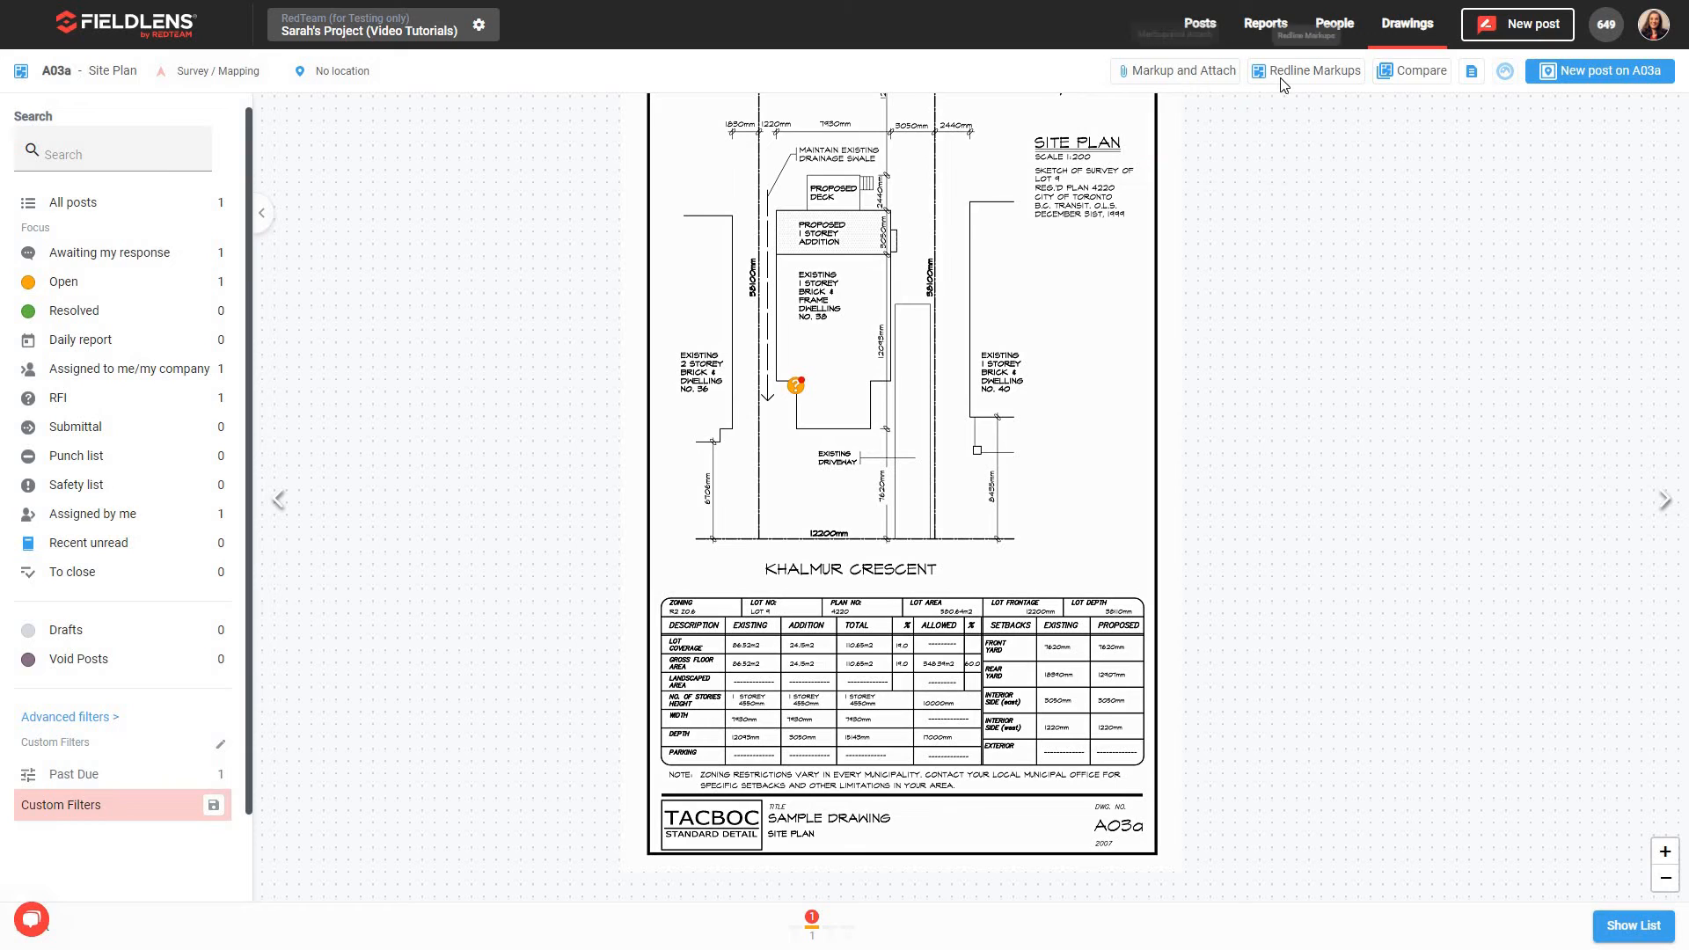
mouse_move(1282, 86)
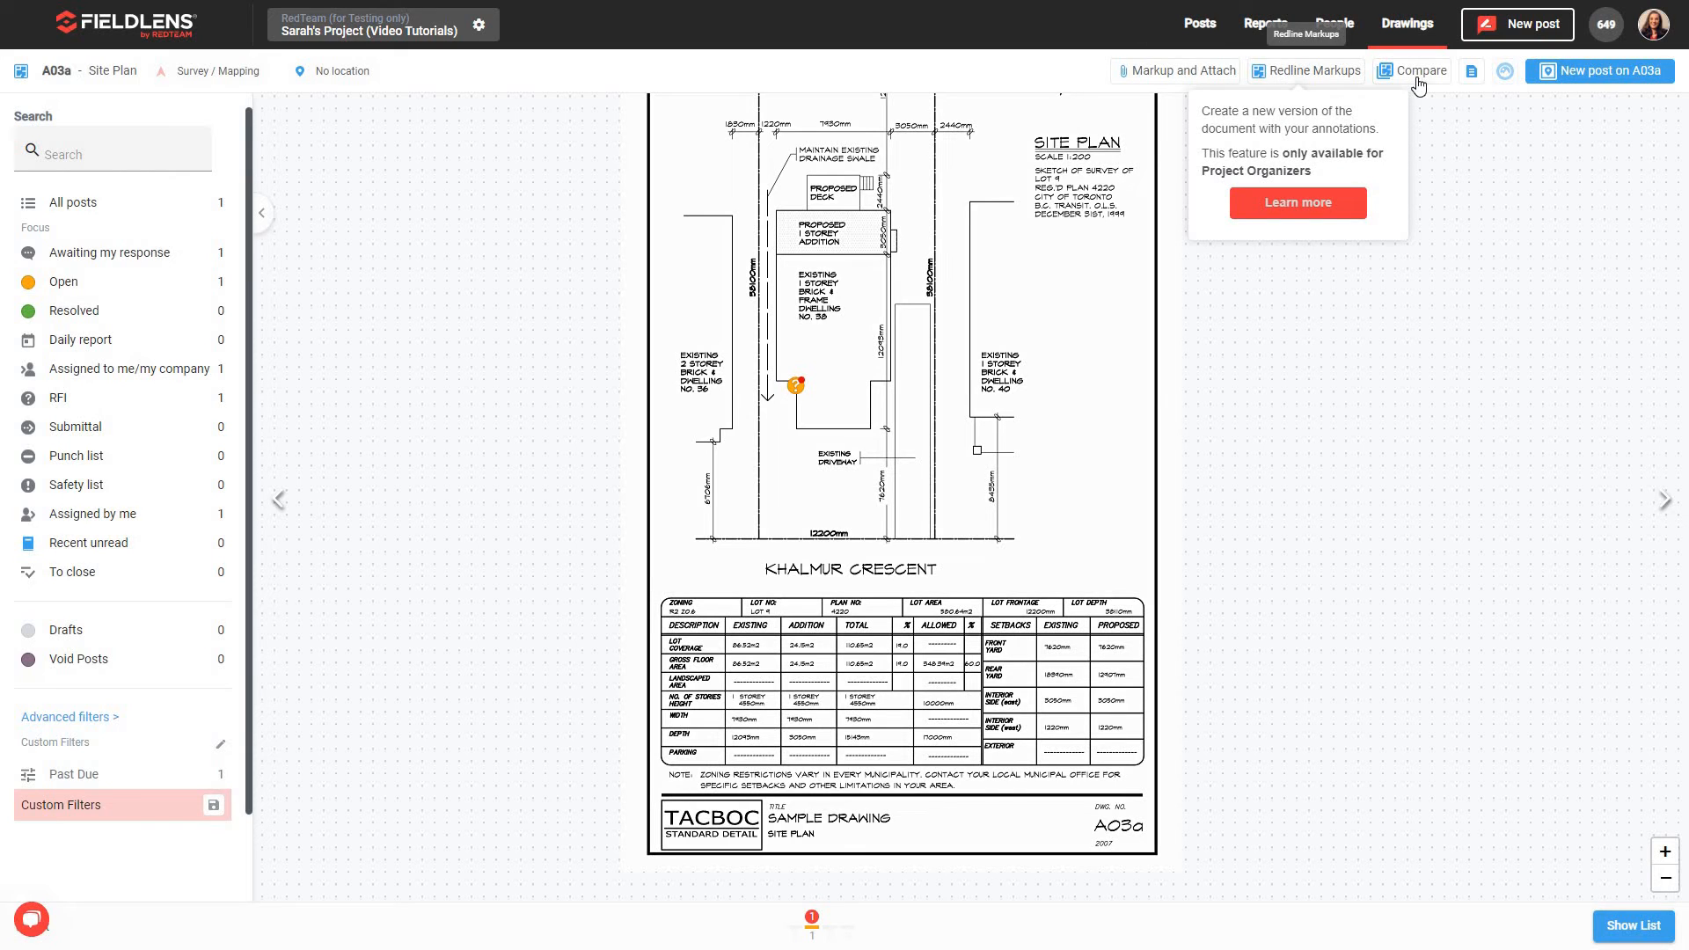
mouse_move(1418, 85)
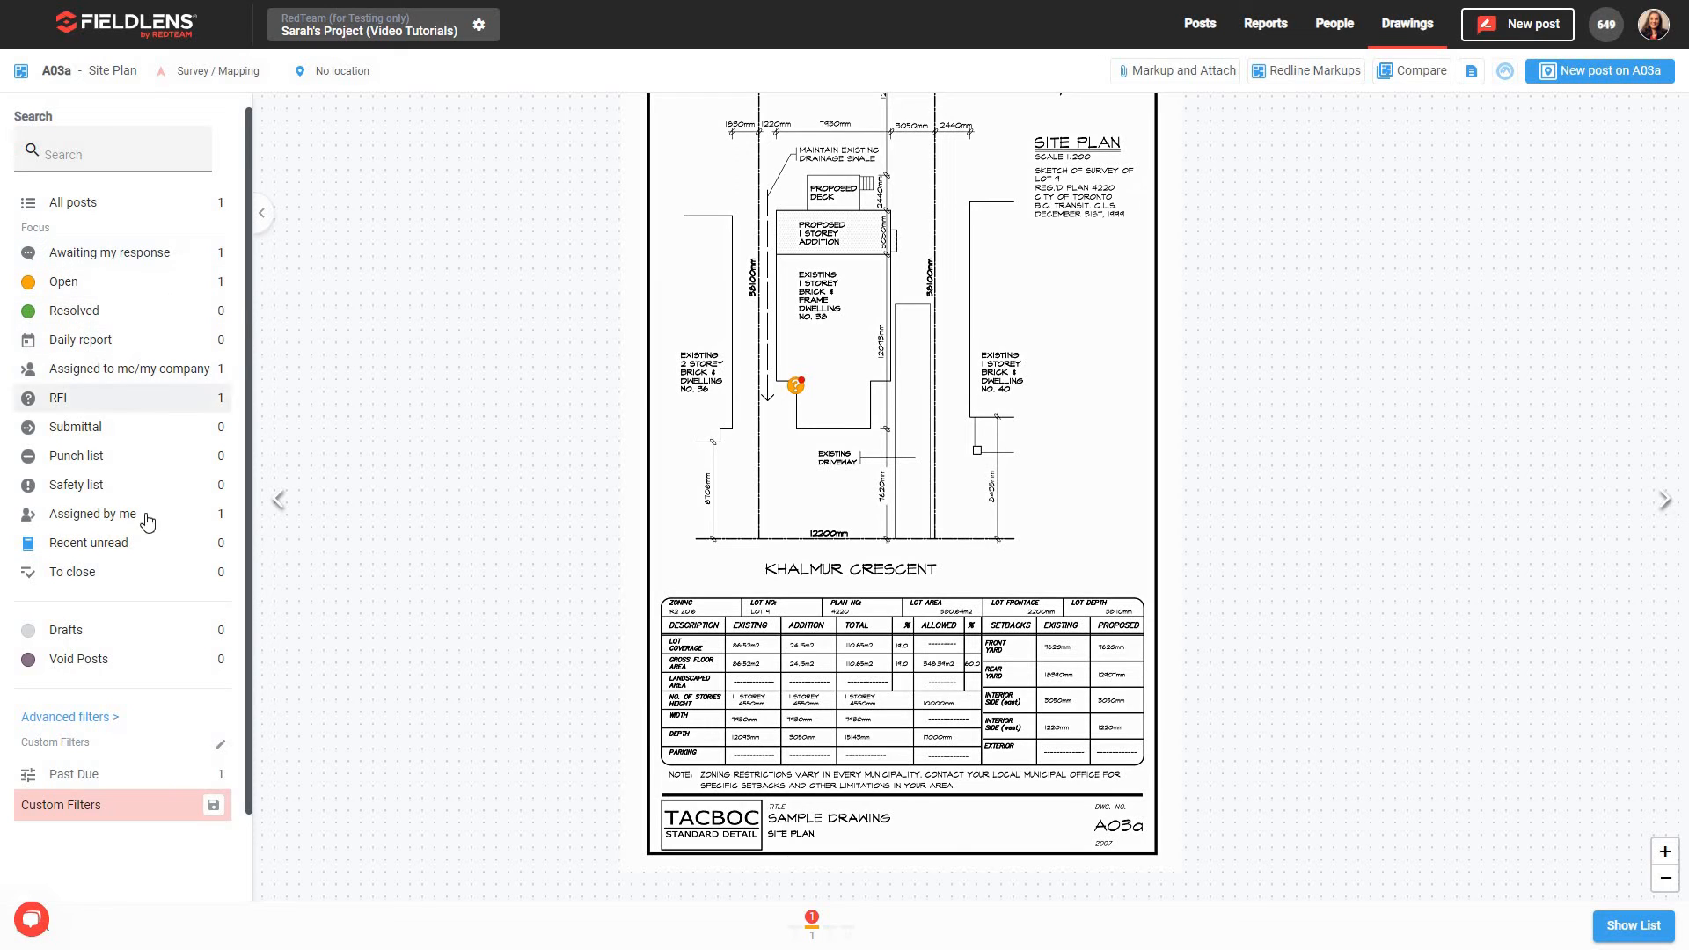
click(115, 720)
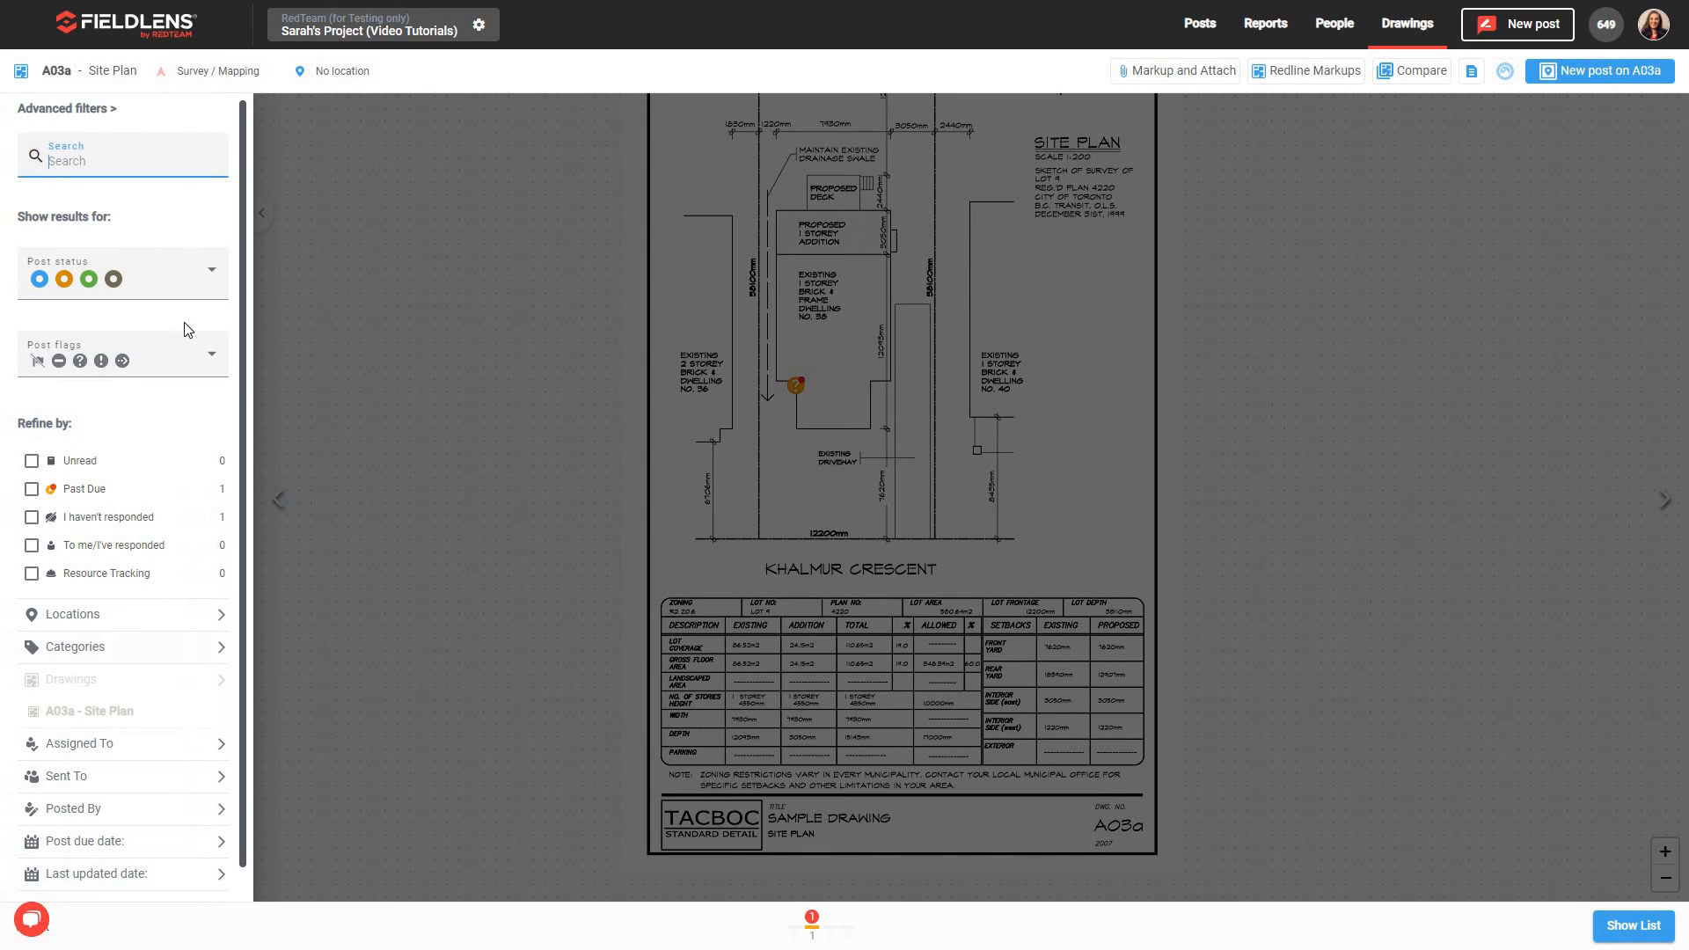
Step: Close the advanced filters, view the RFI 001 post pinned on the site plan, and close the post
click(319, 375)
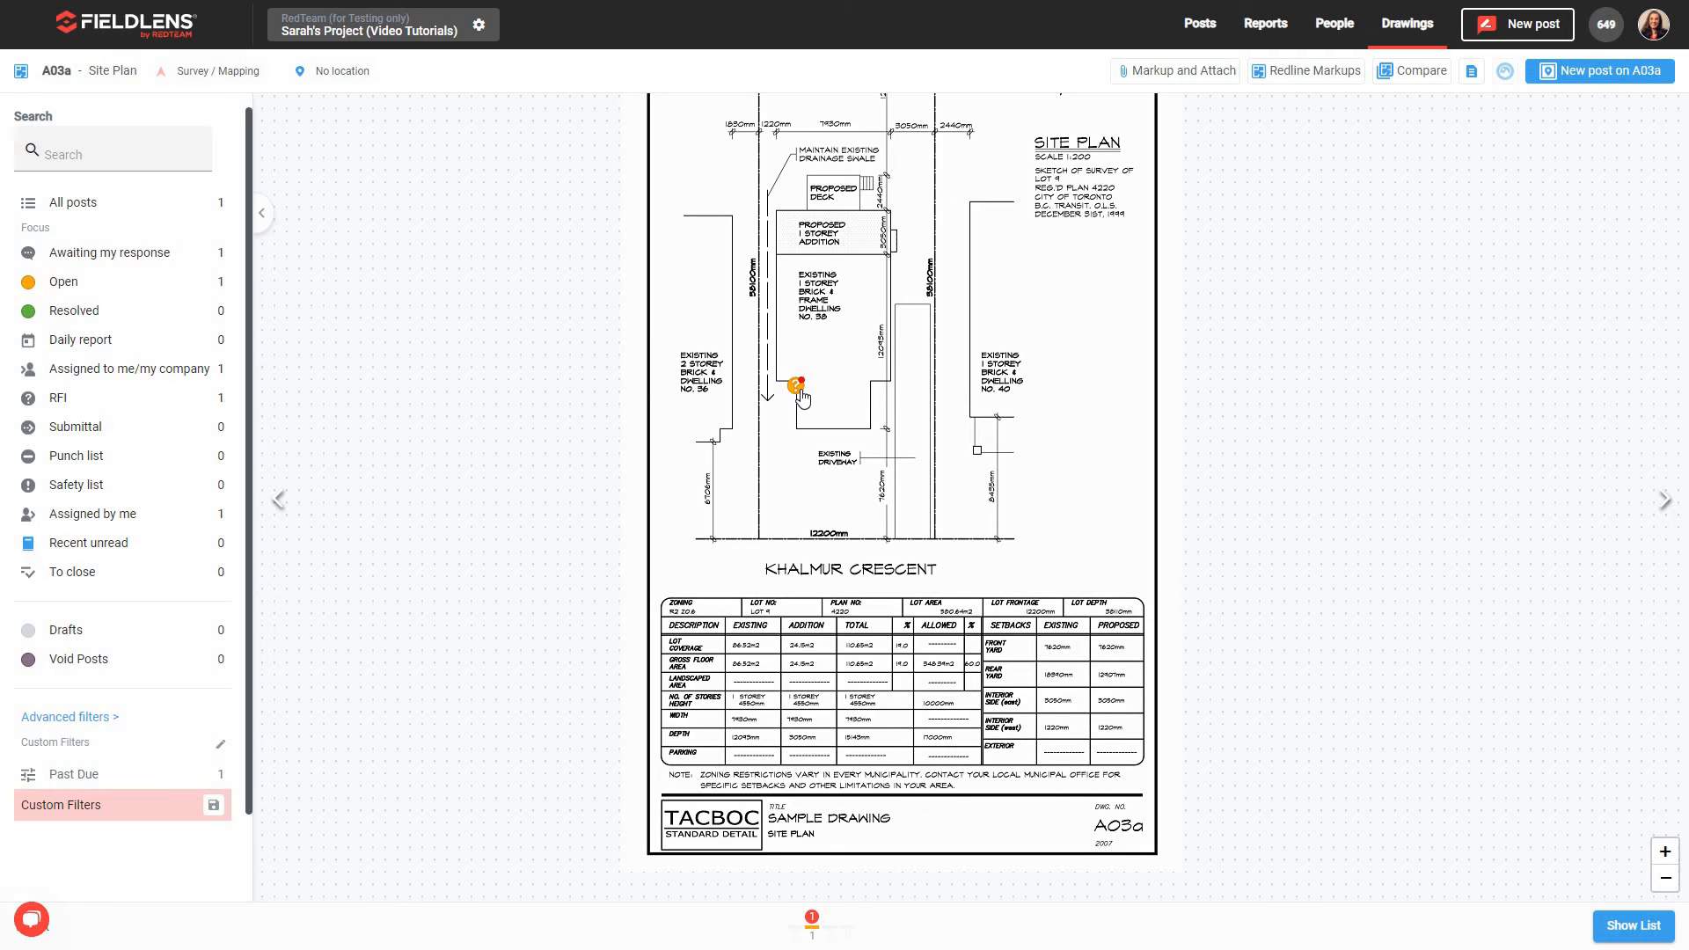
mouse_move(802, 398)
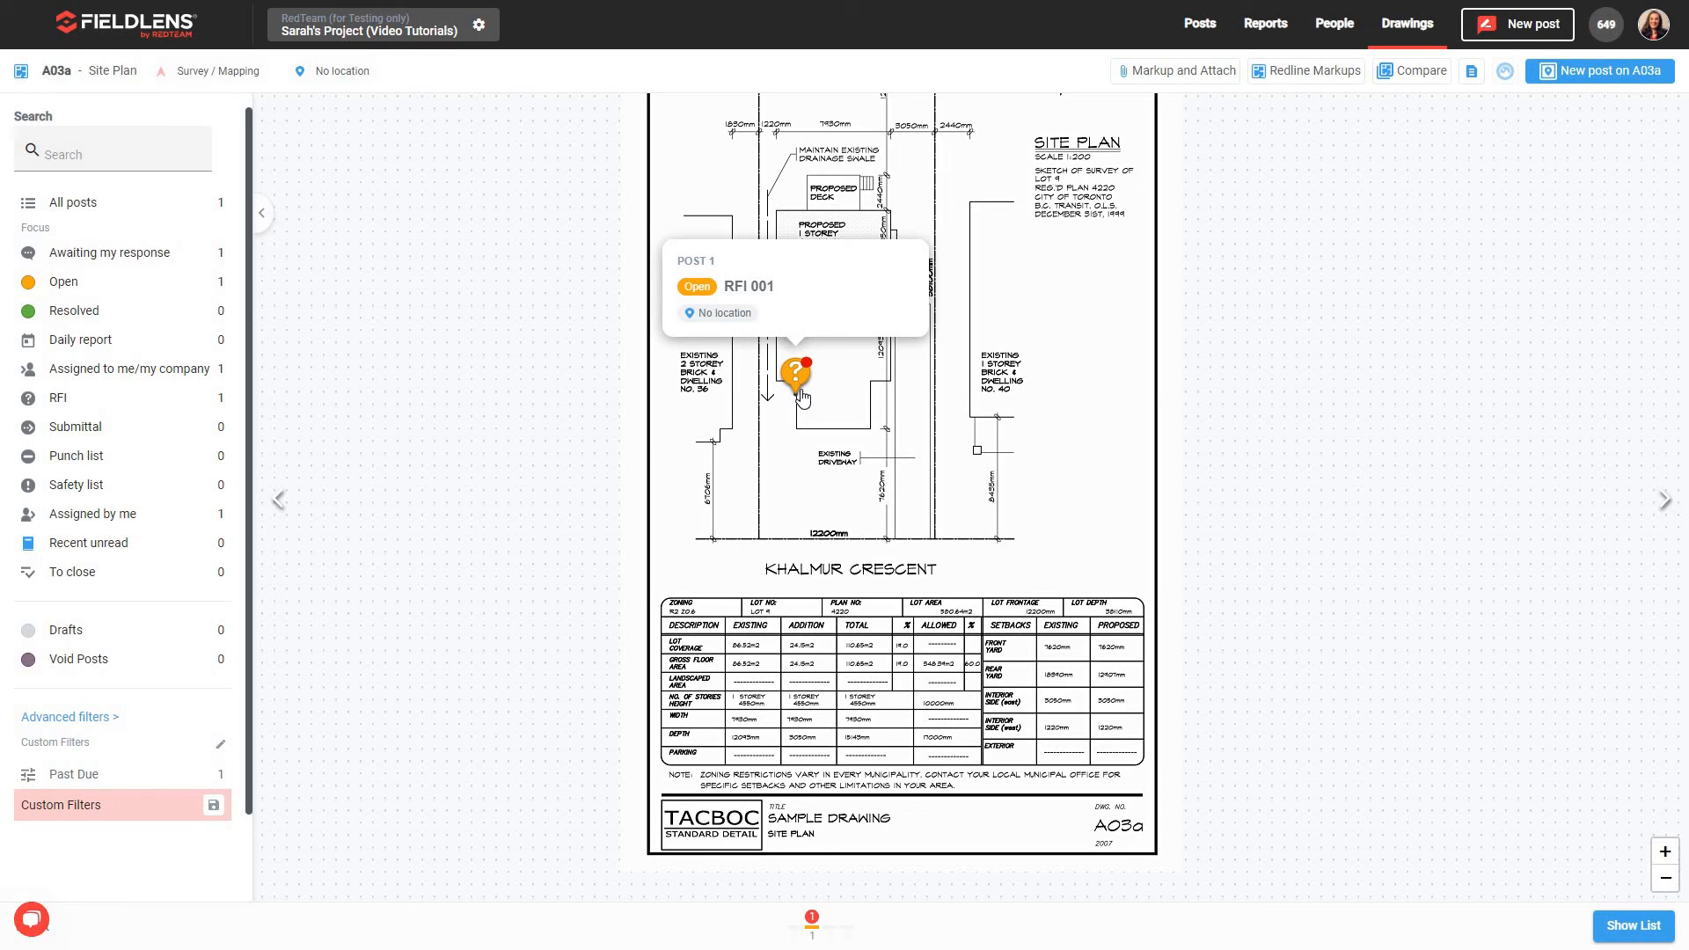
click(825, 309)
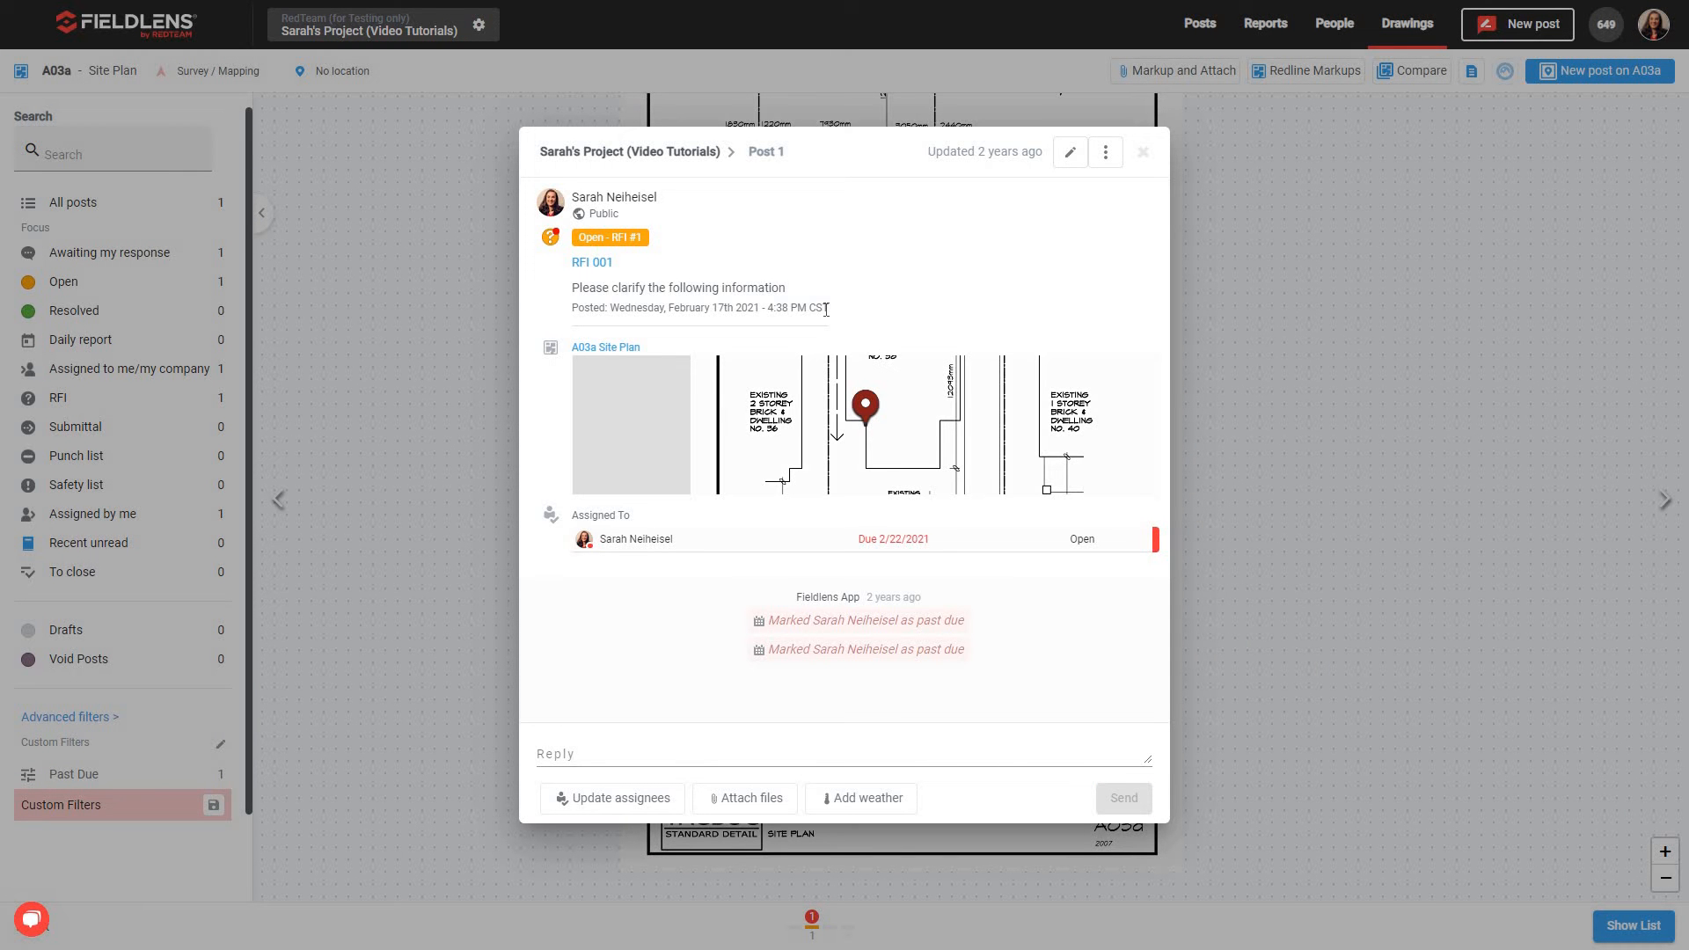
click(1142, 152)
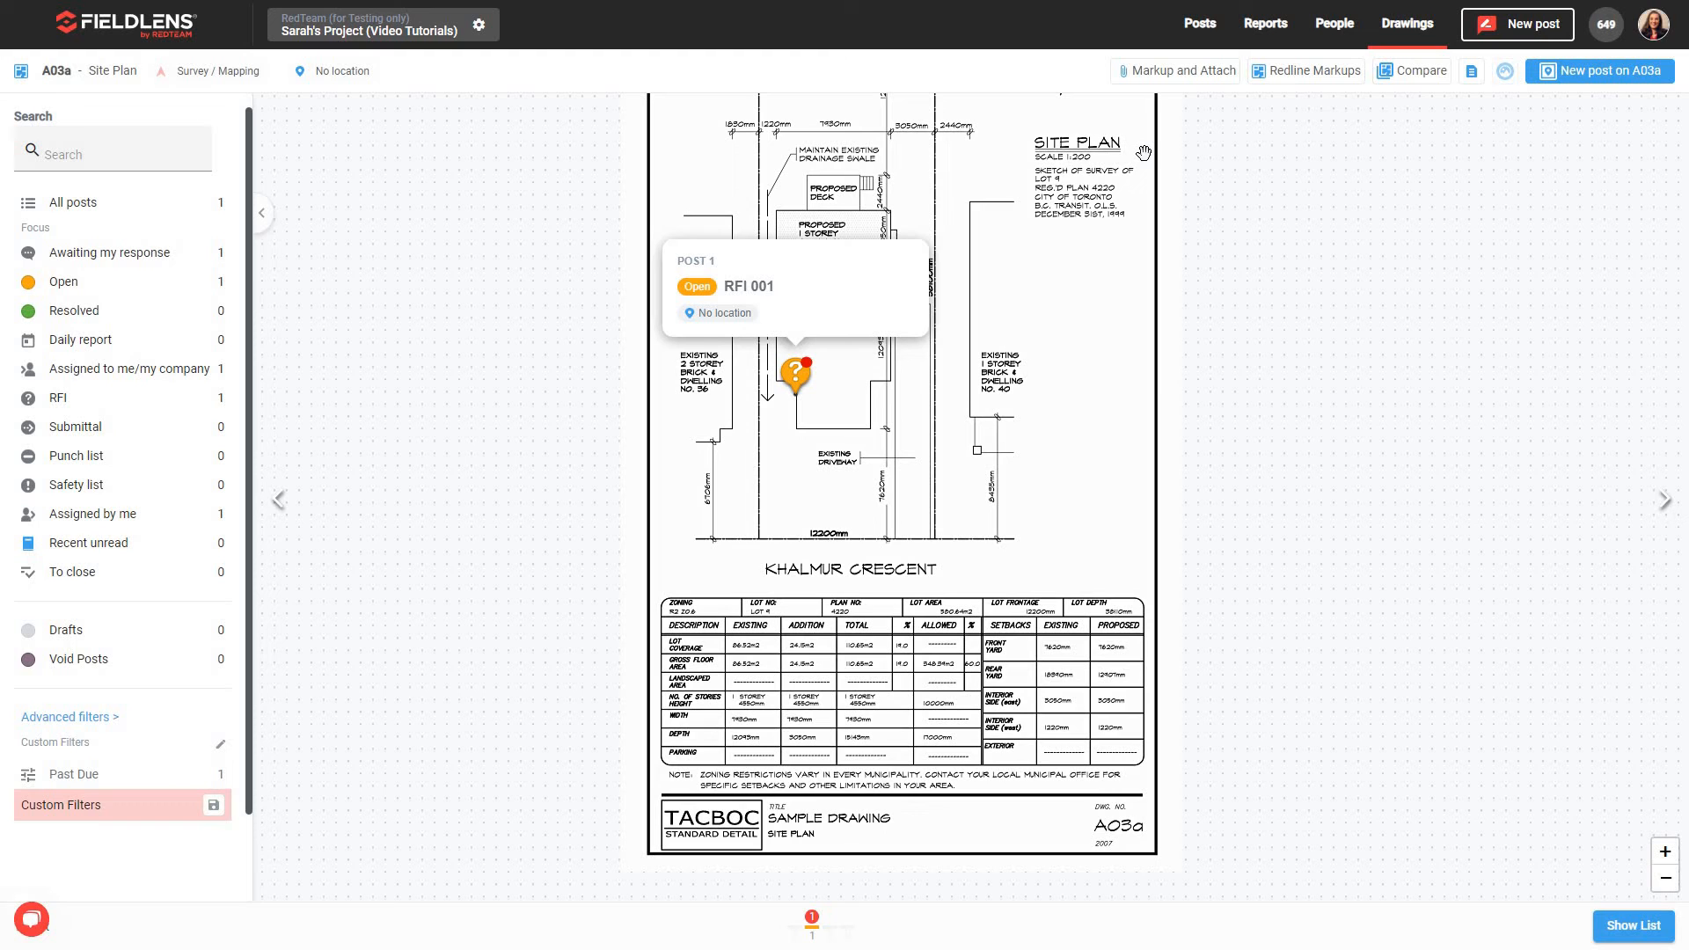
Step: Return to the project's drawings and add Sample Floor Plans.pdf from the computer to a new PDF upload
click(1417, 38)
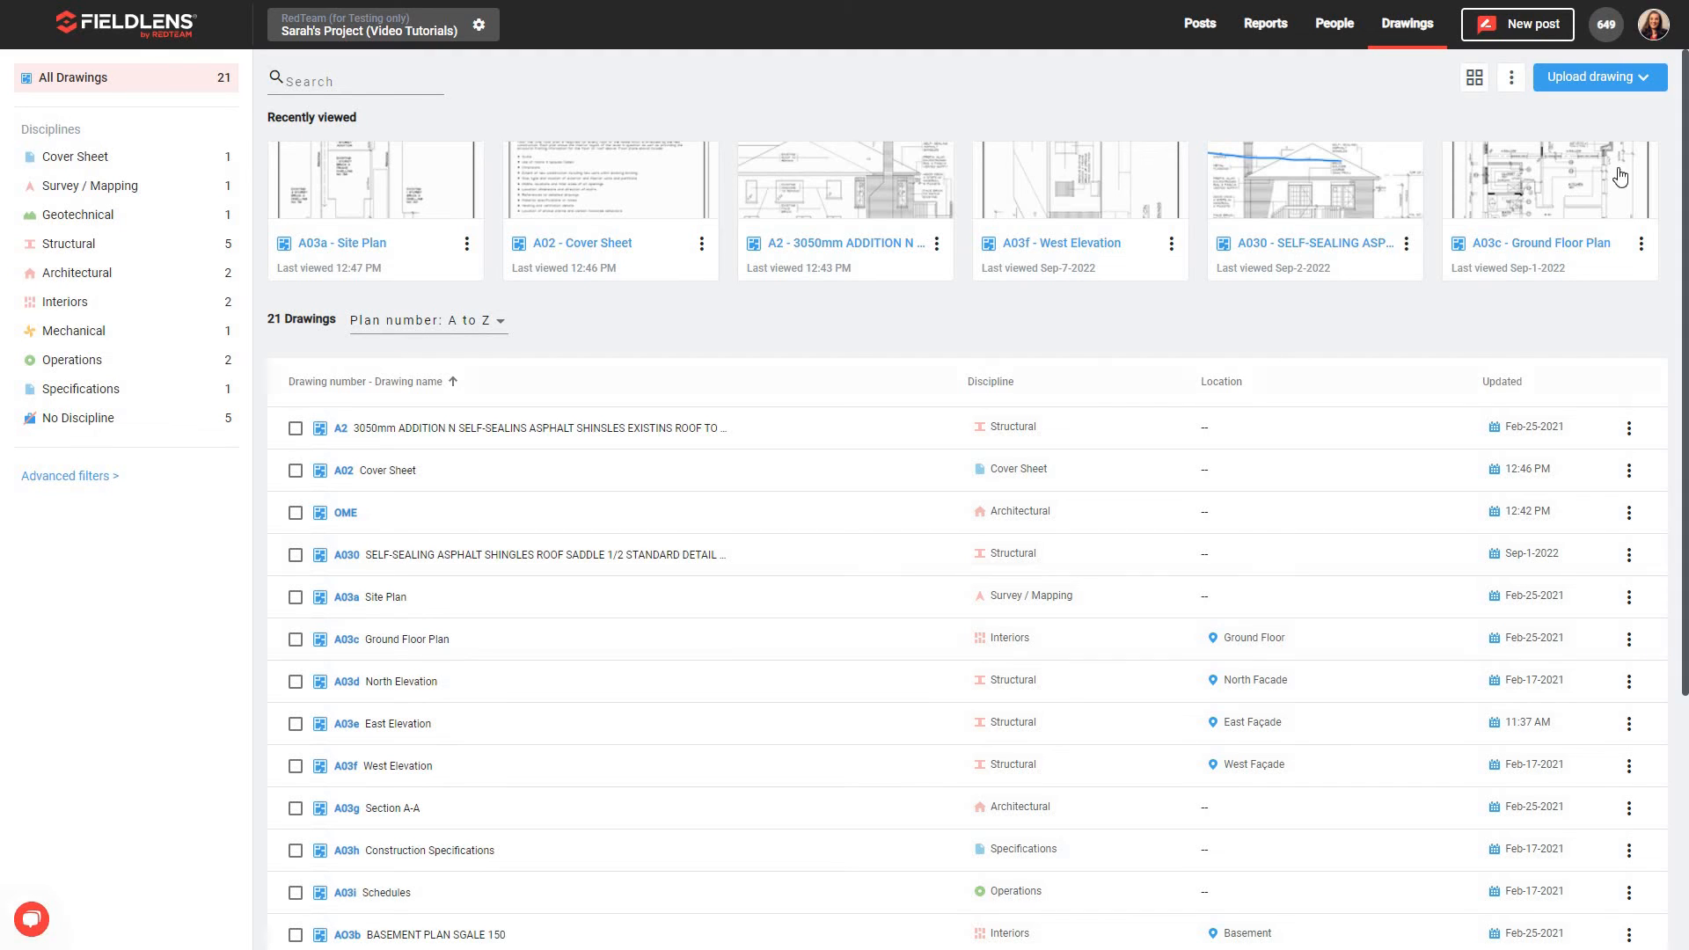
click(1629, 81)
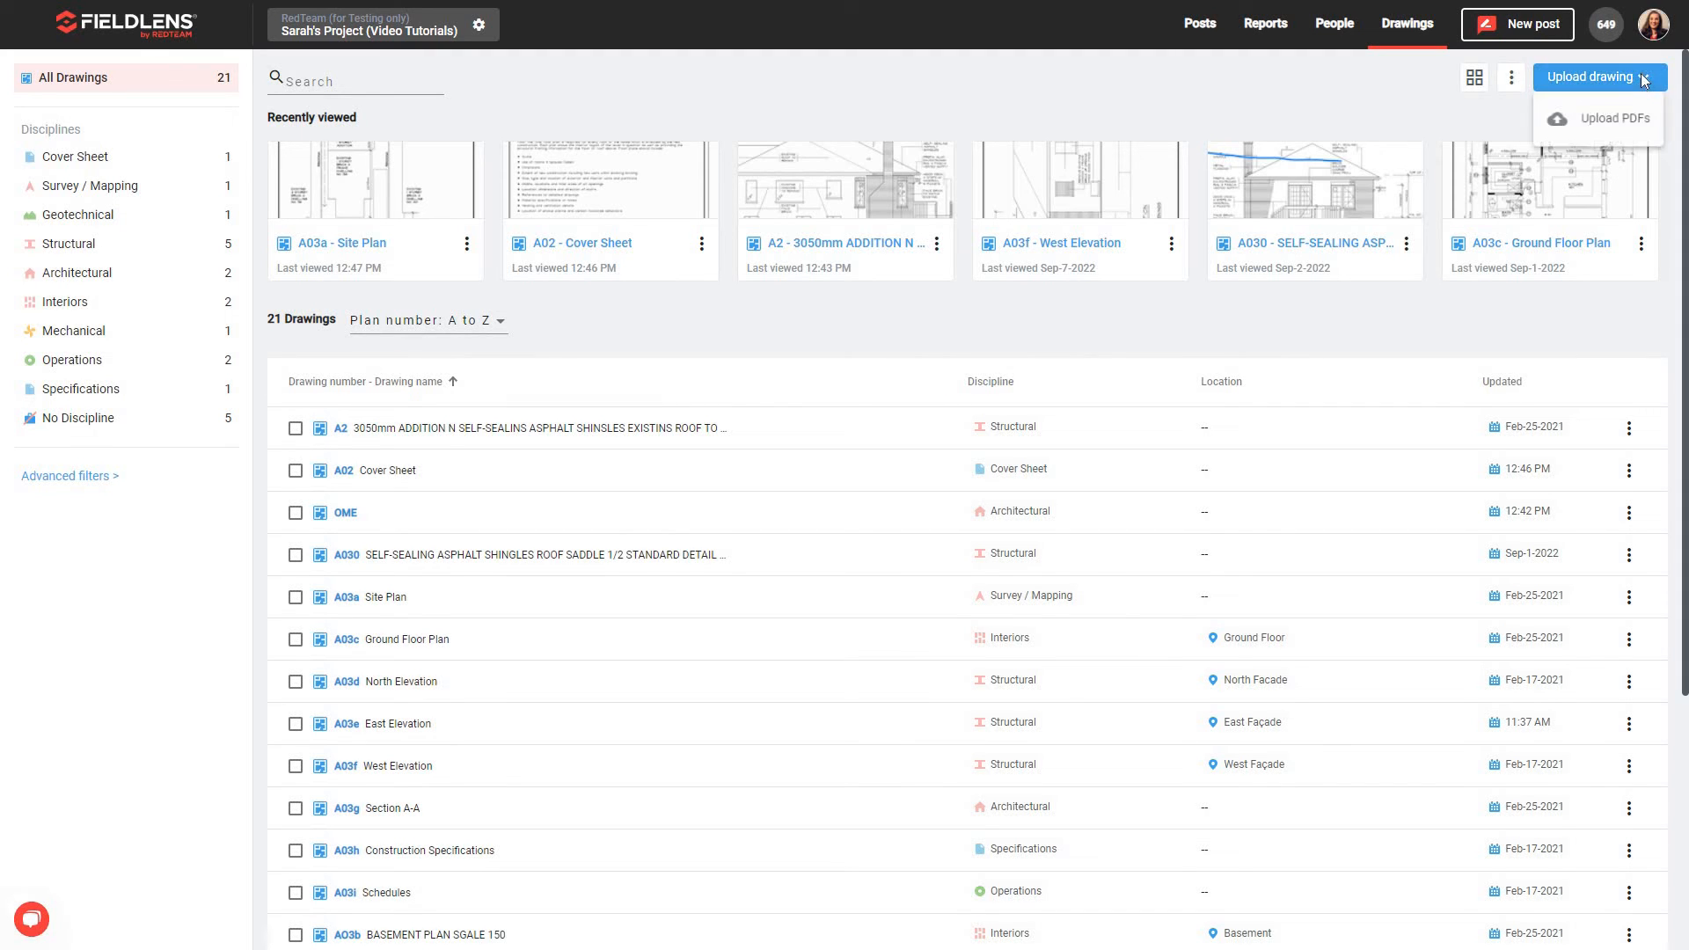
click(1628, 130)
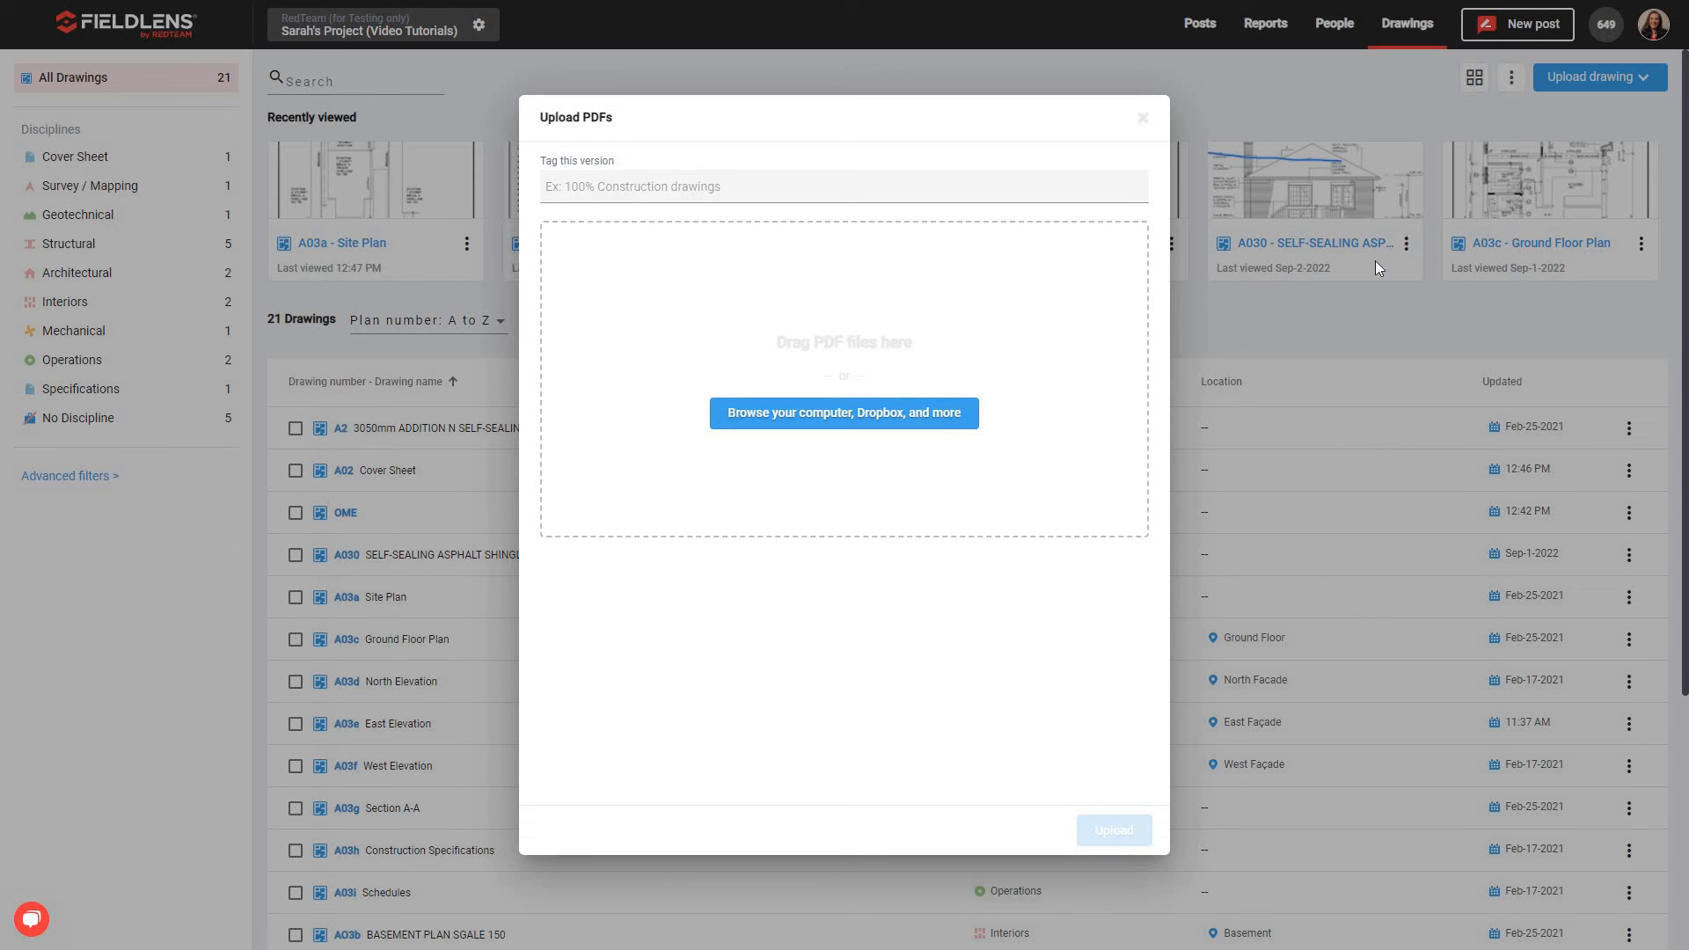
click(874, 426)
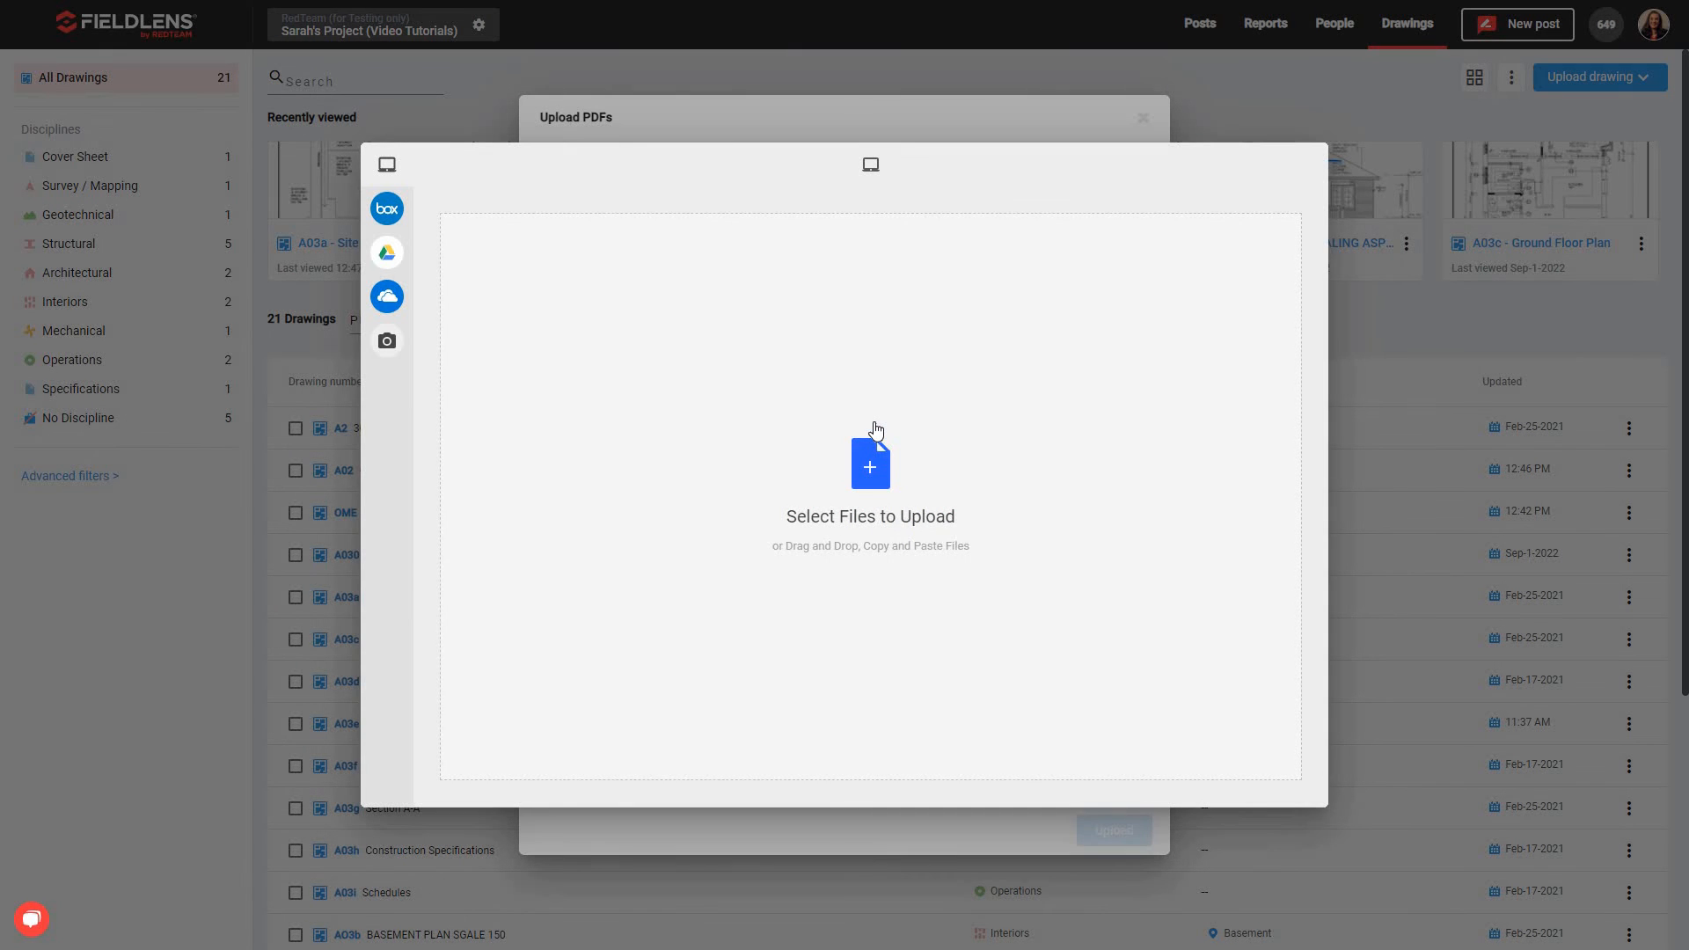
click(865, 474)
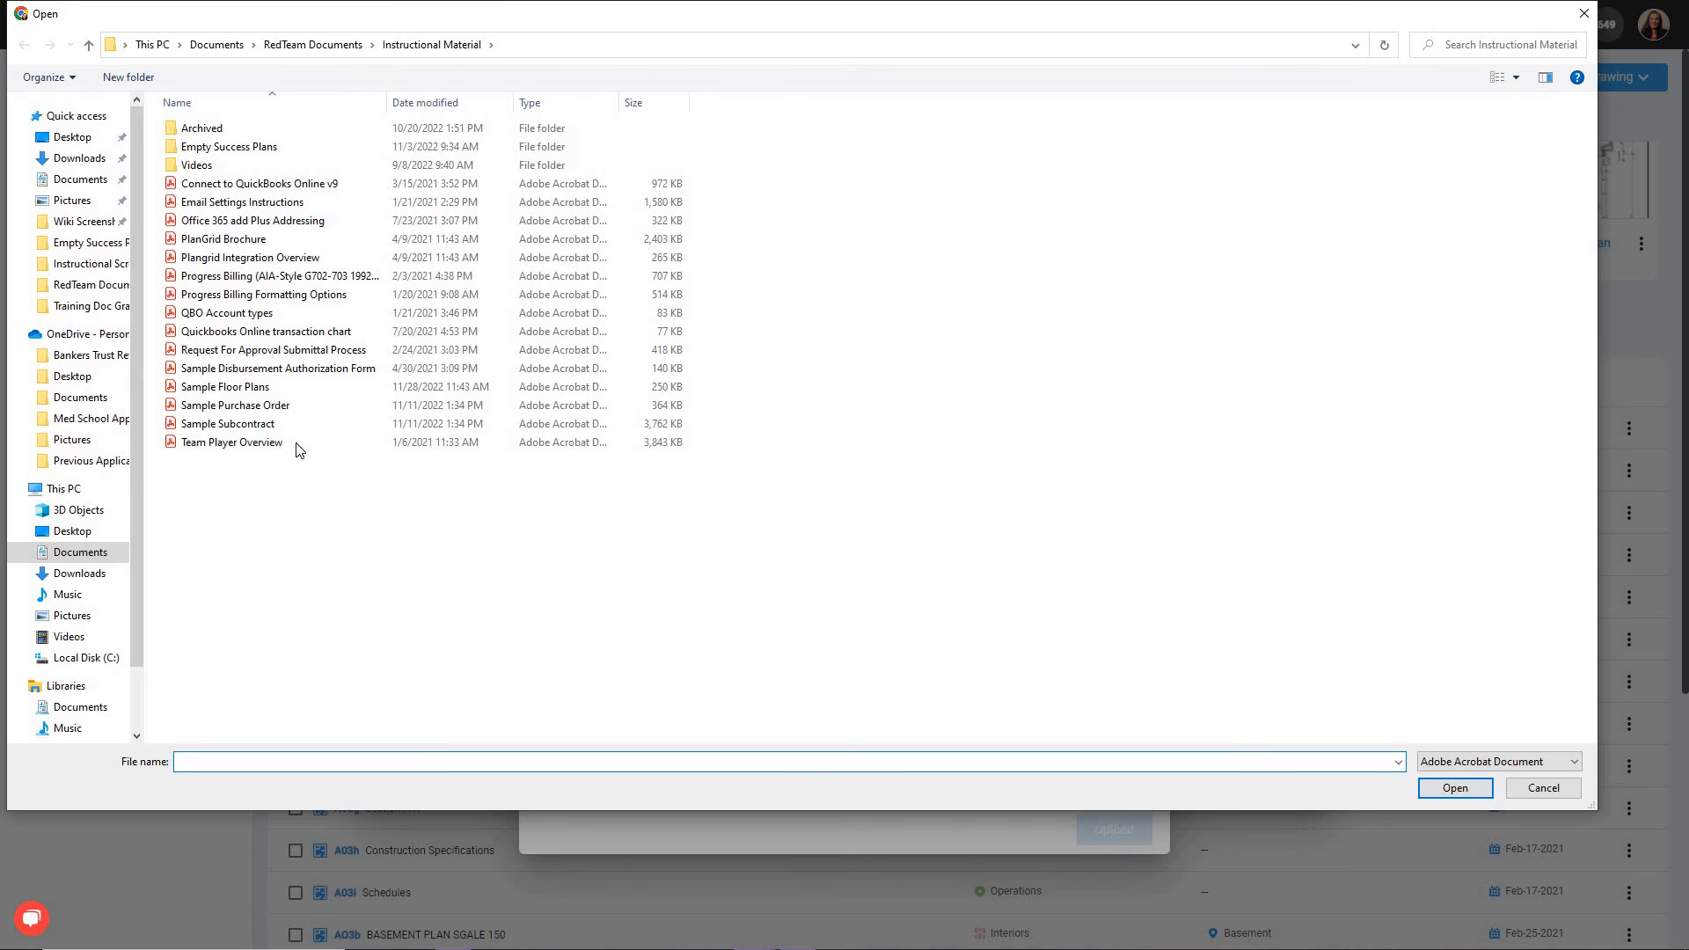
click(76, 115)
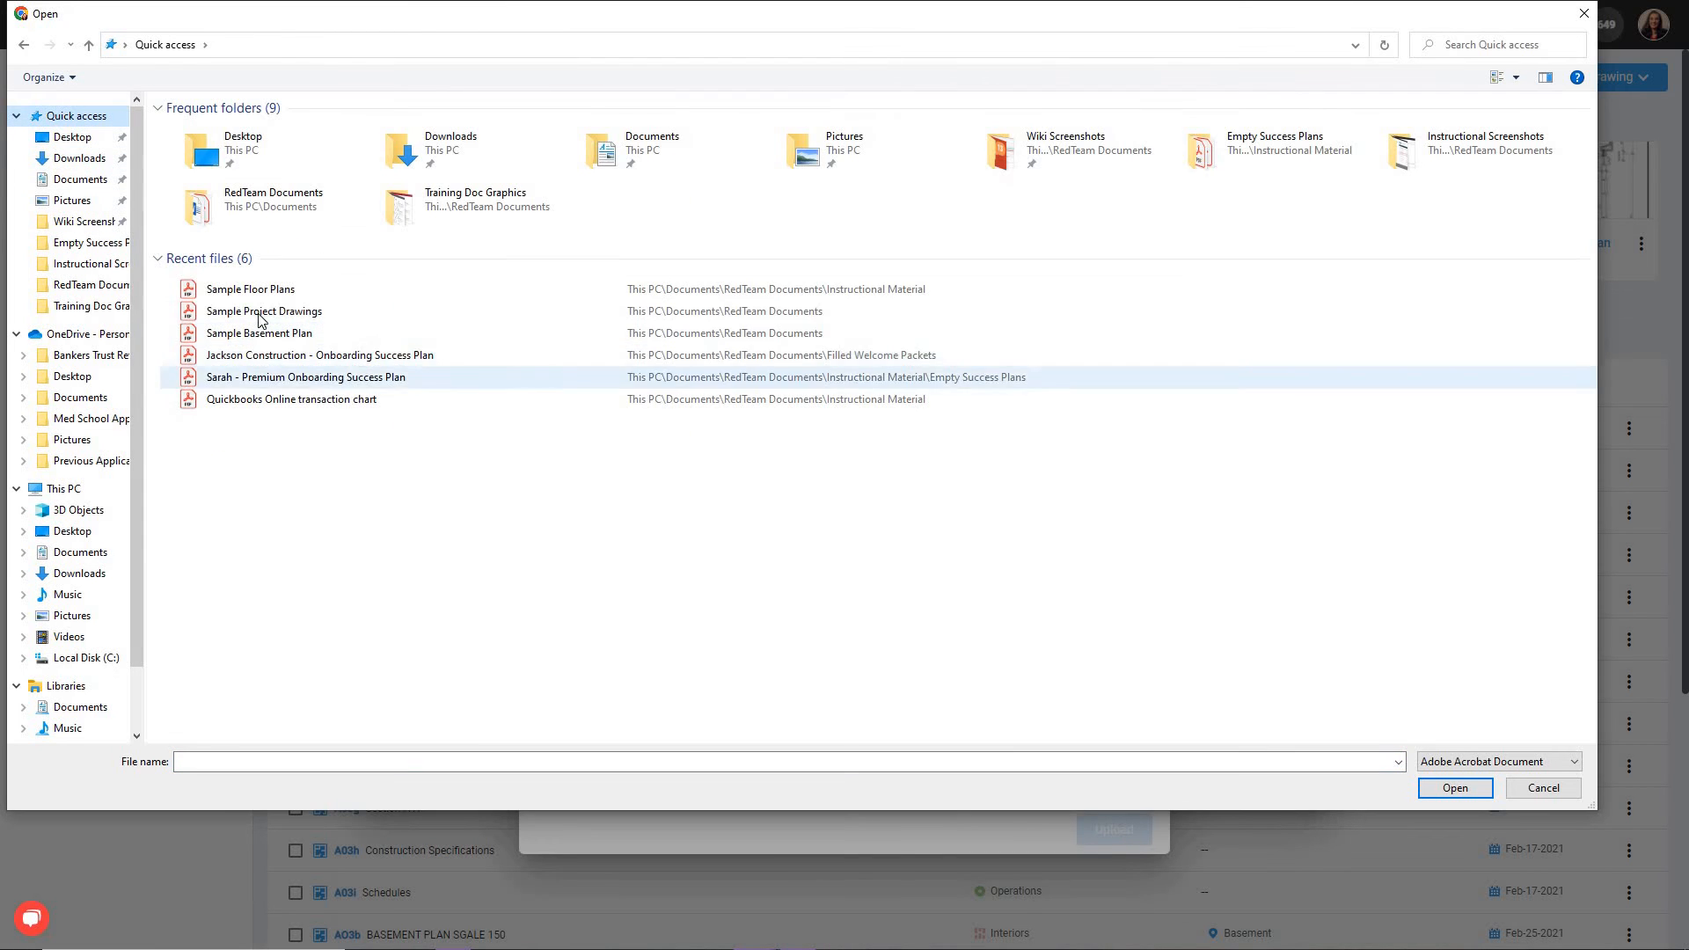
click(282, 289)
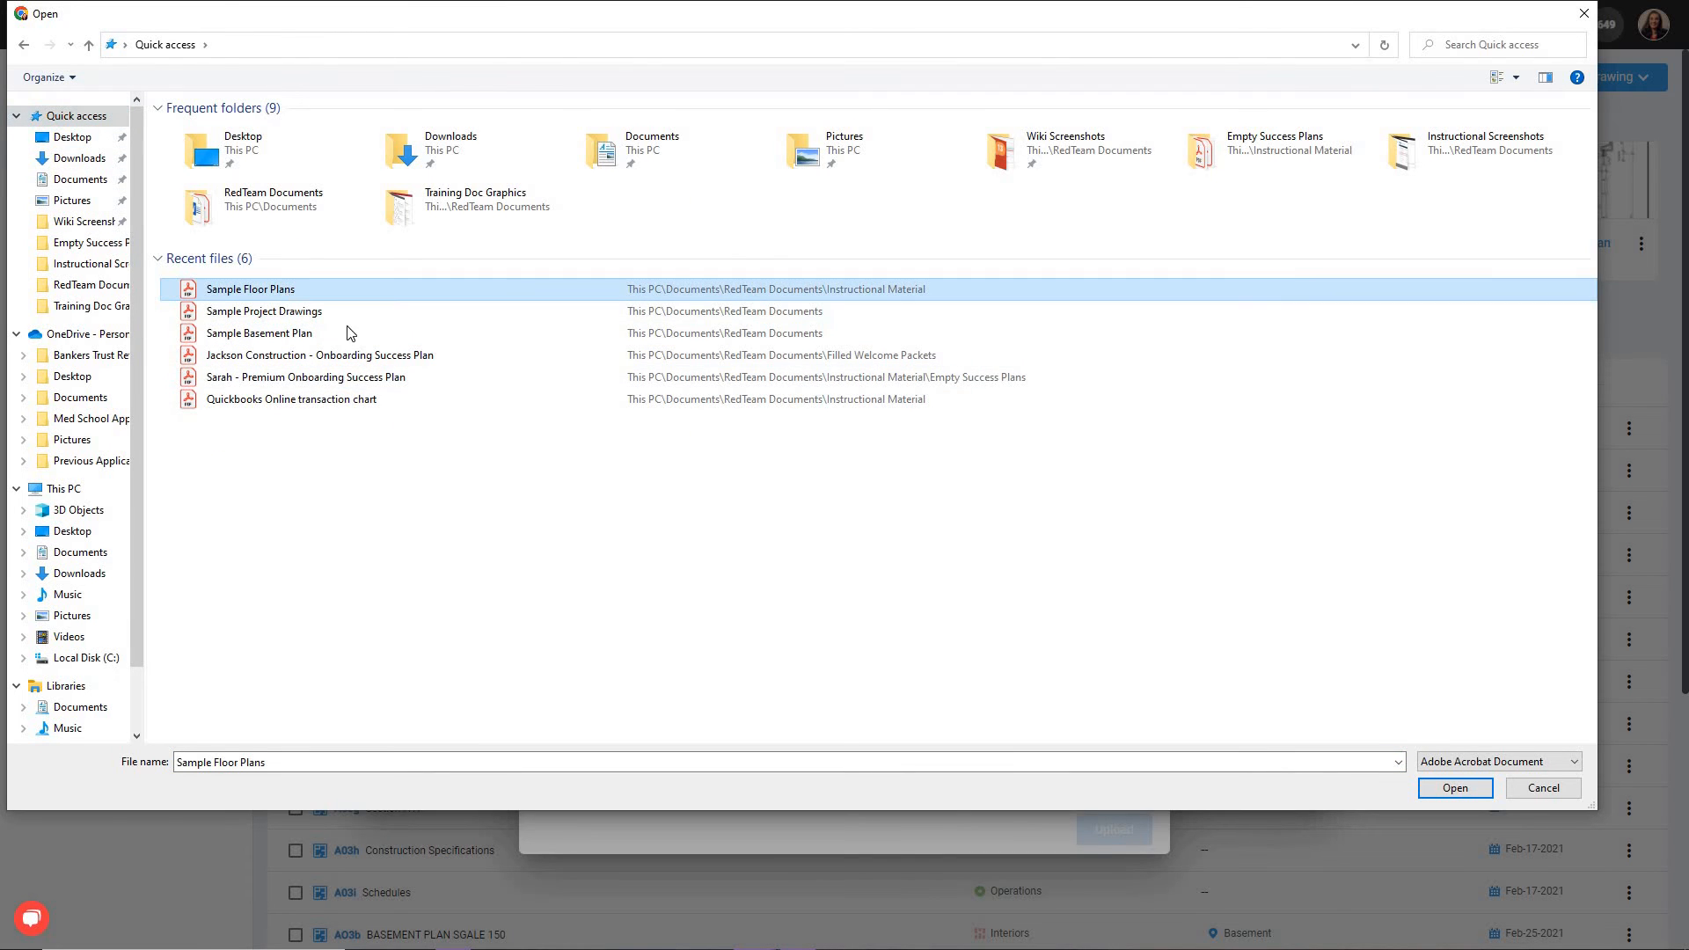
click(1453, 789)
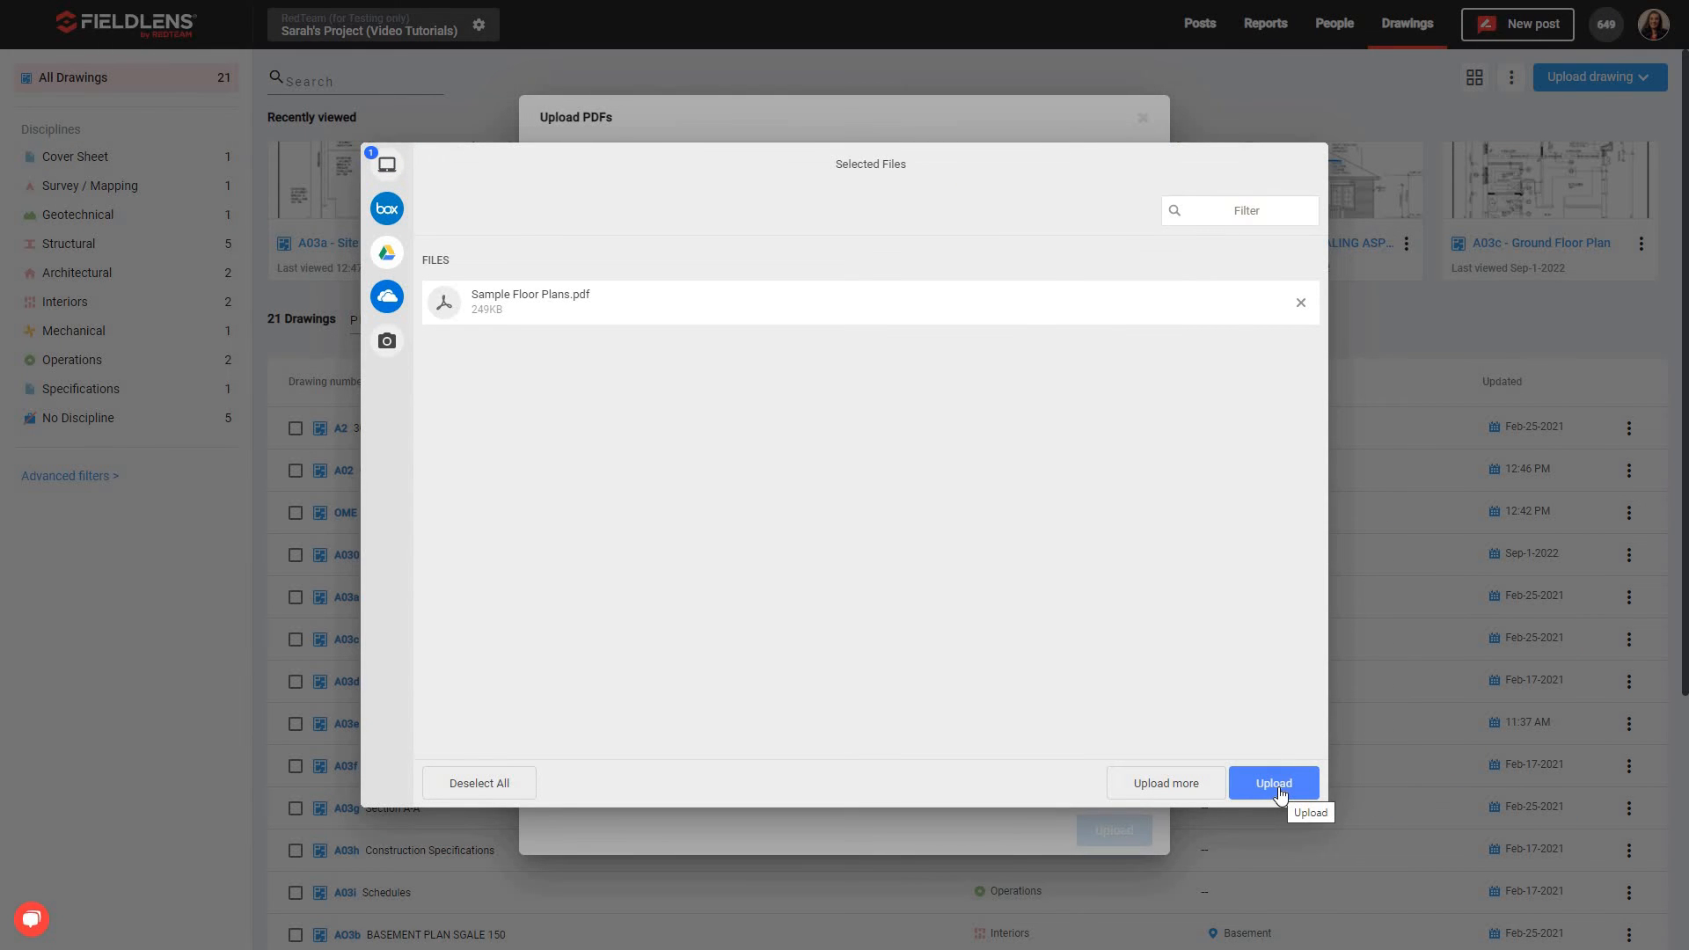
click(1274, 783)
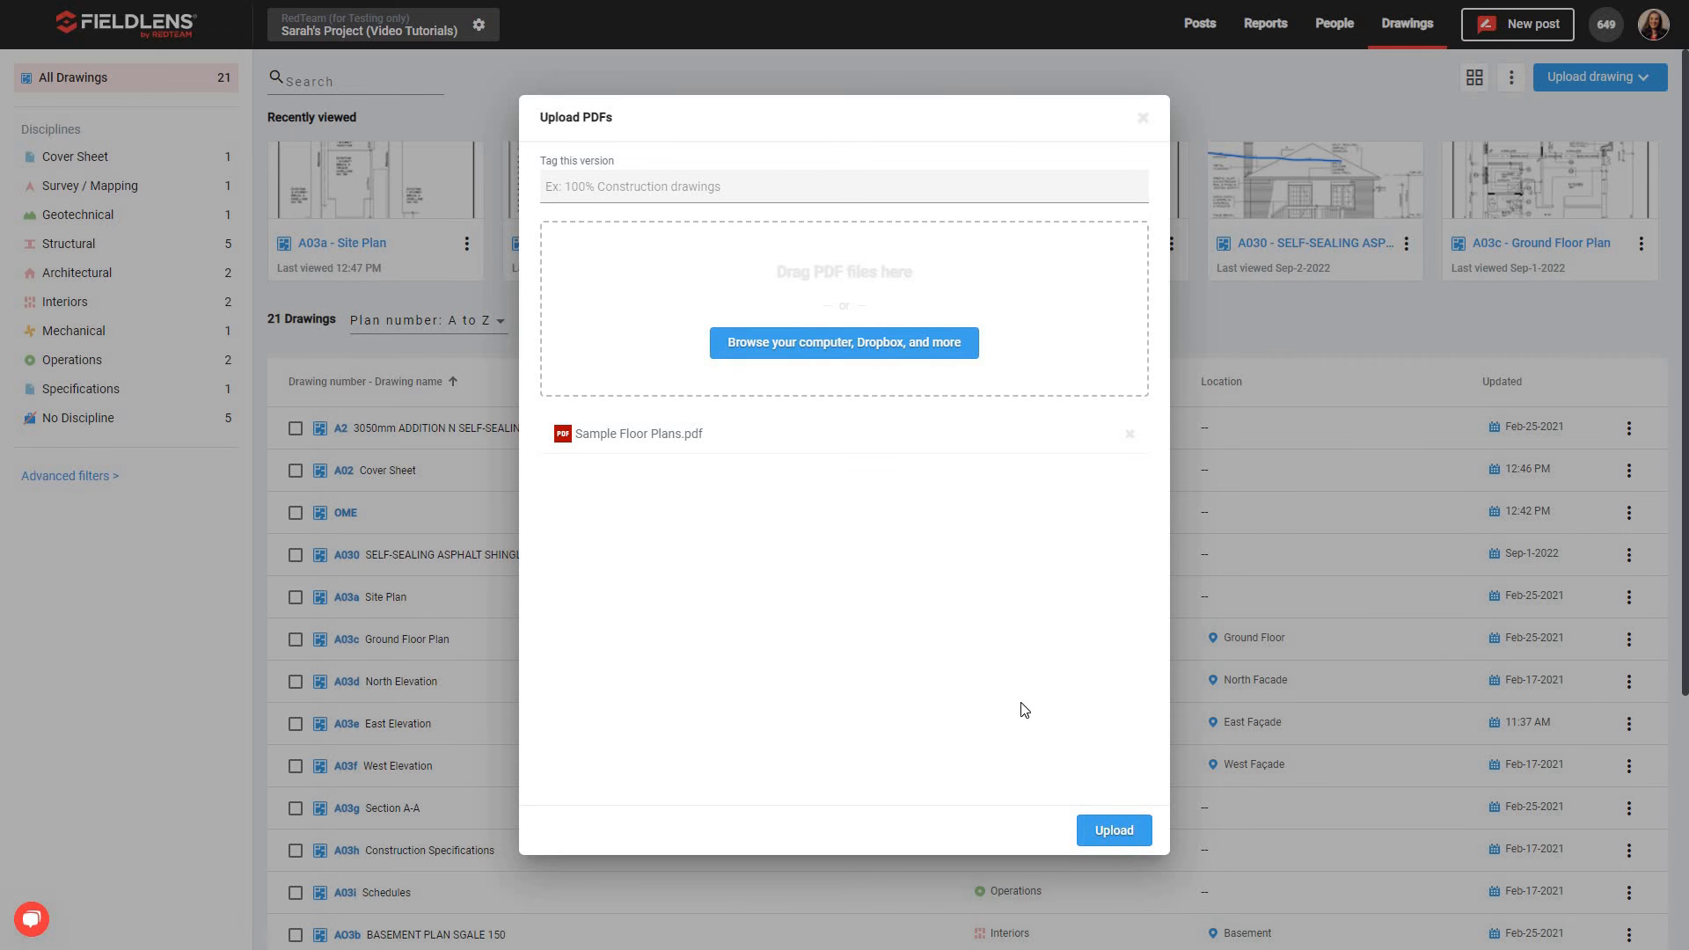
Step: Create the version tag "Version 002" for the upload and upload the floor plans for review
click(564, 187)
click(564, 187)
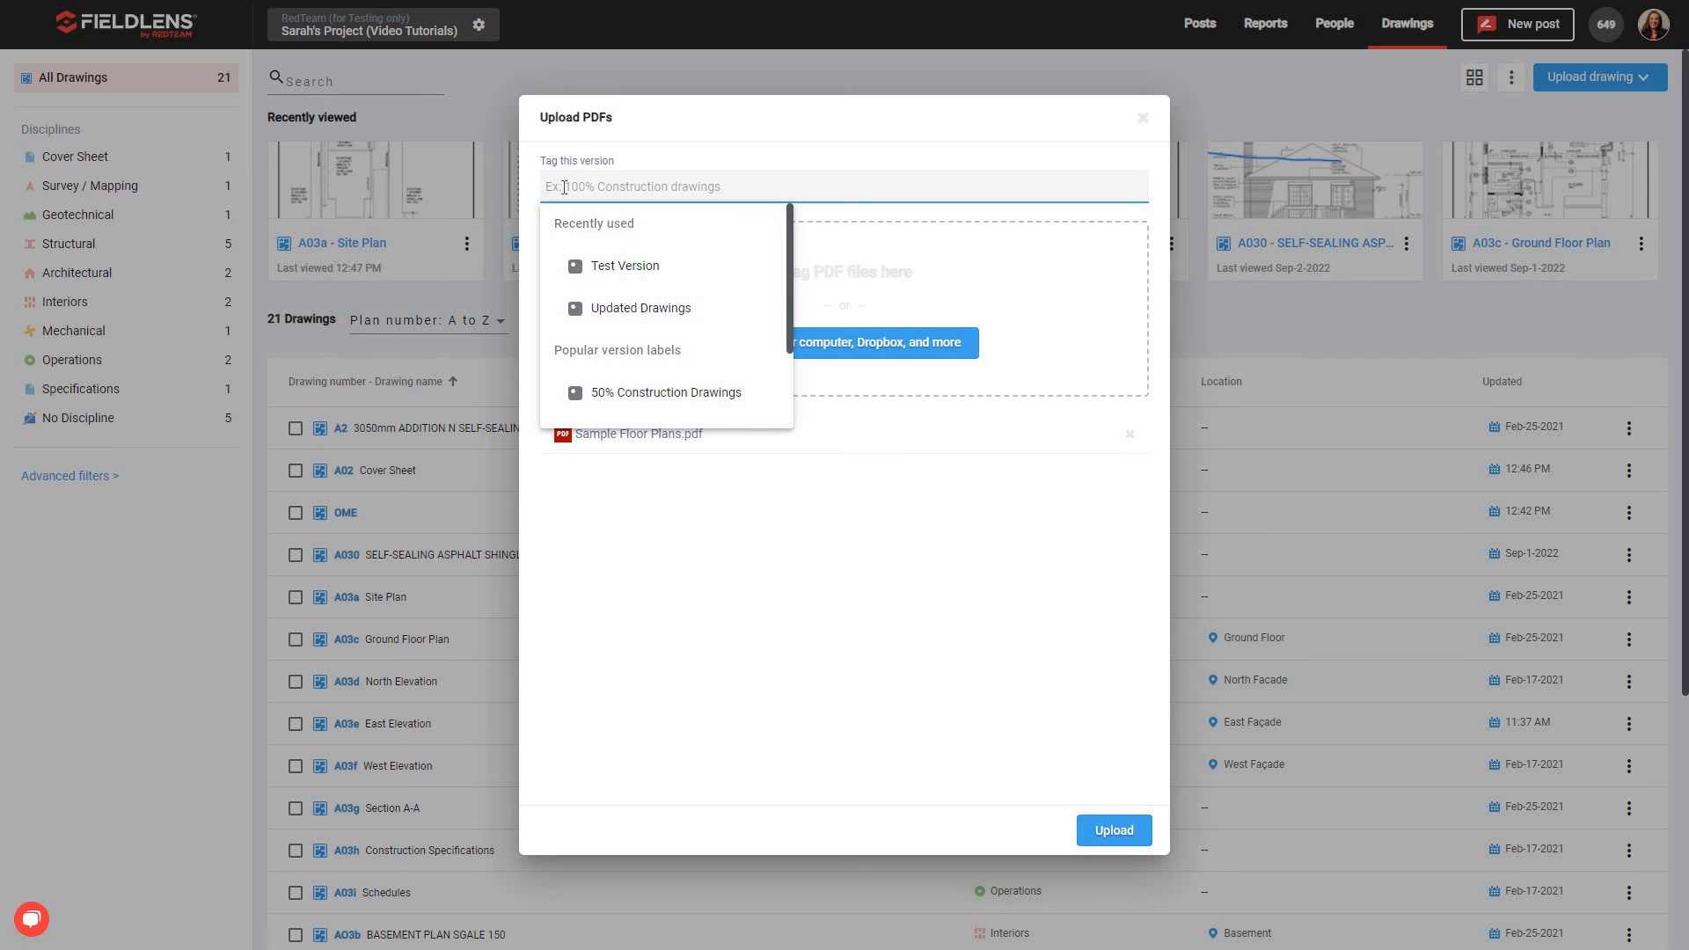
text(V)
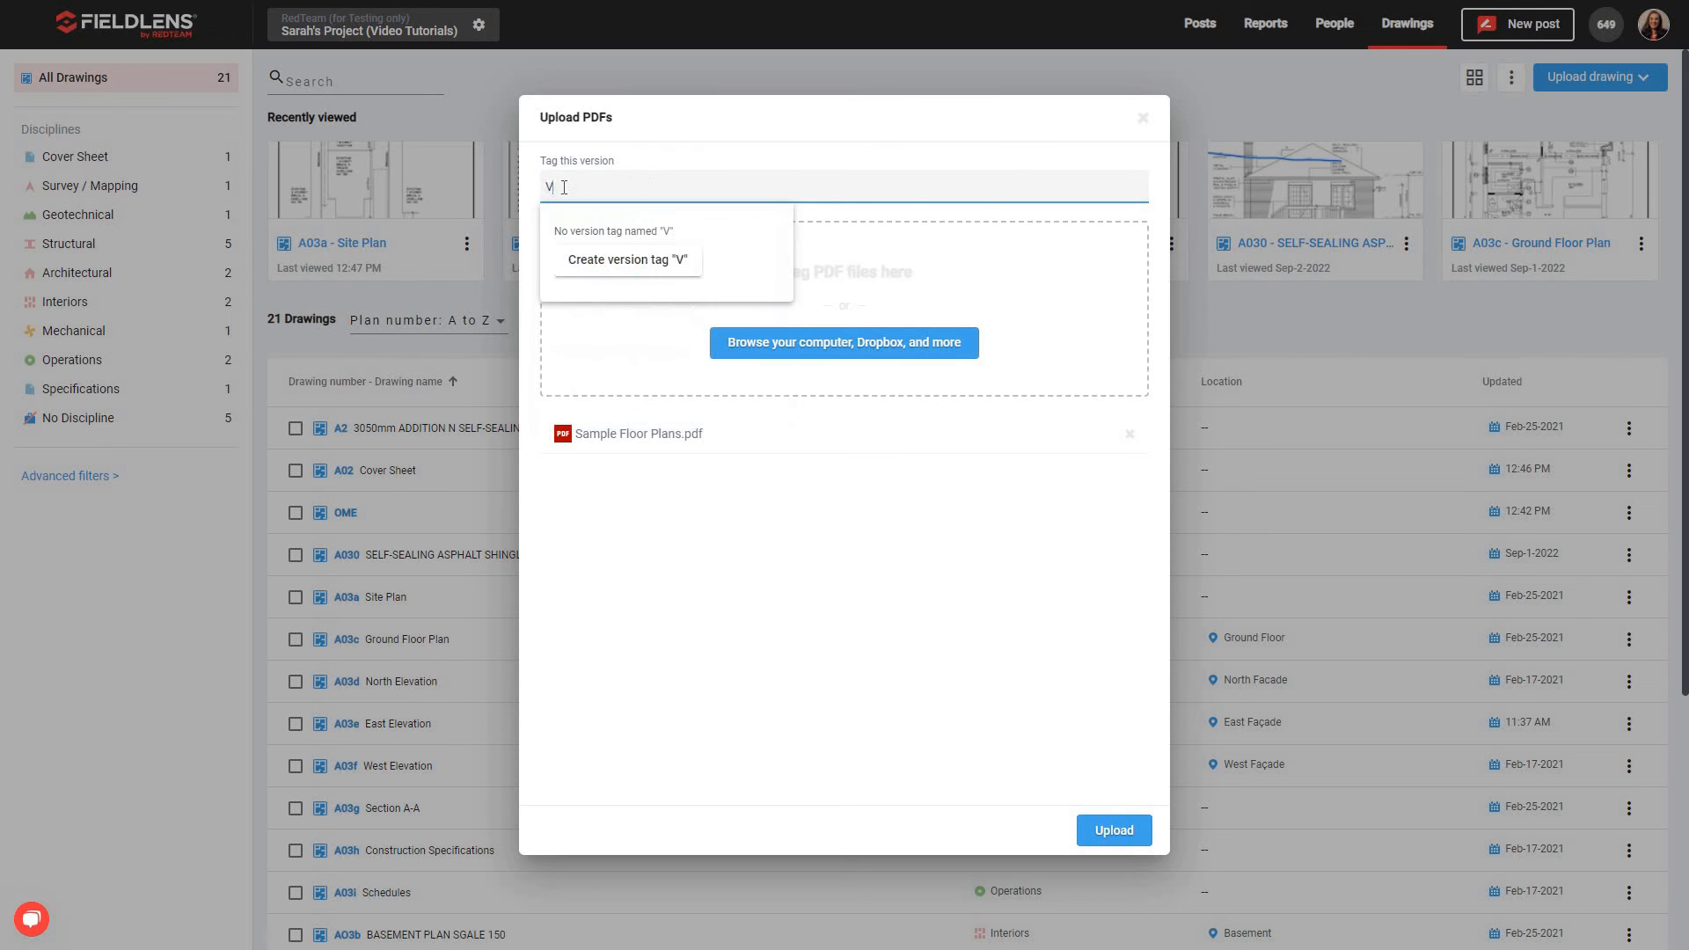
text(ersion 002)
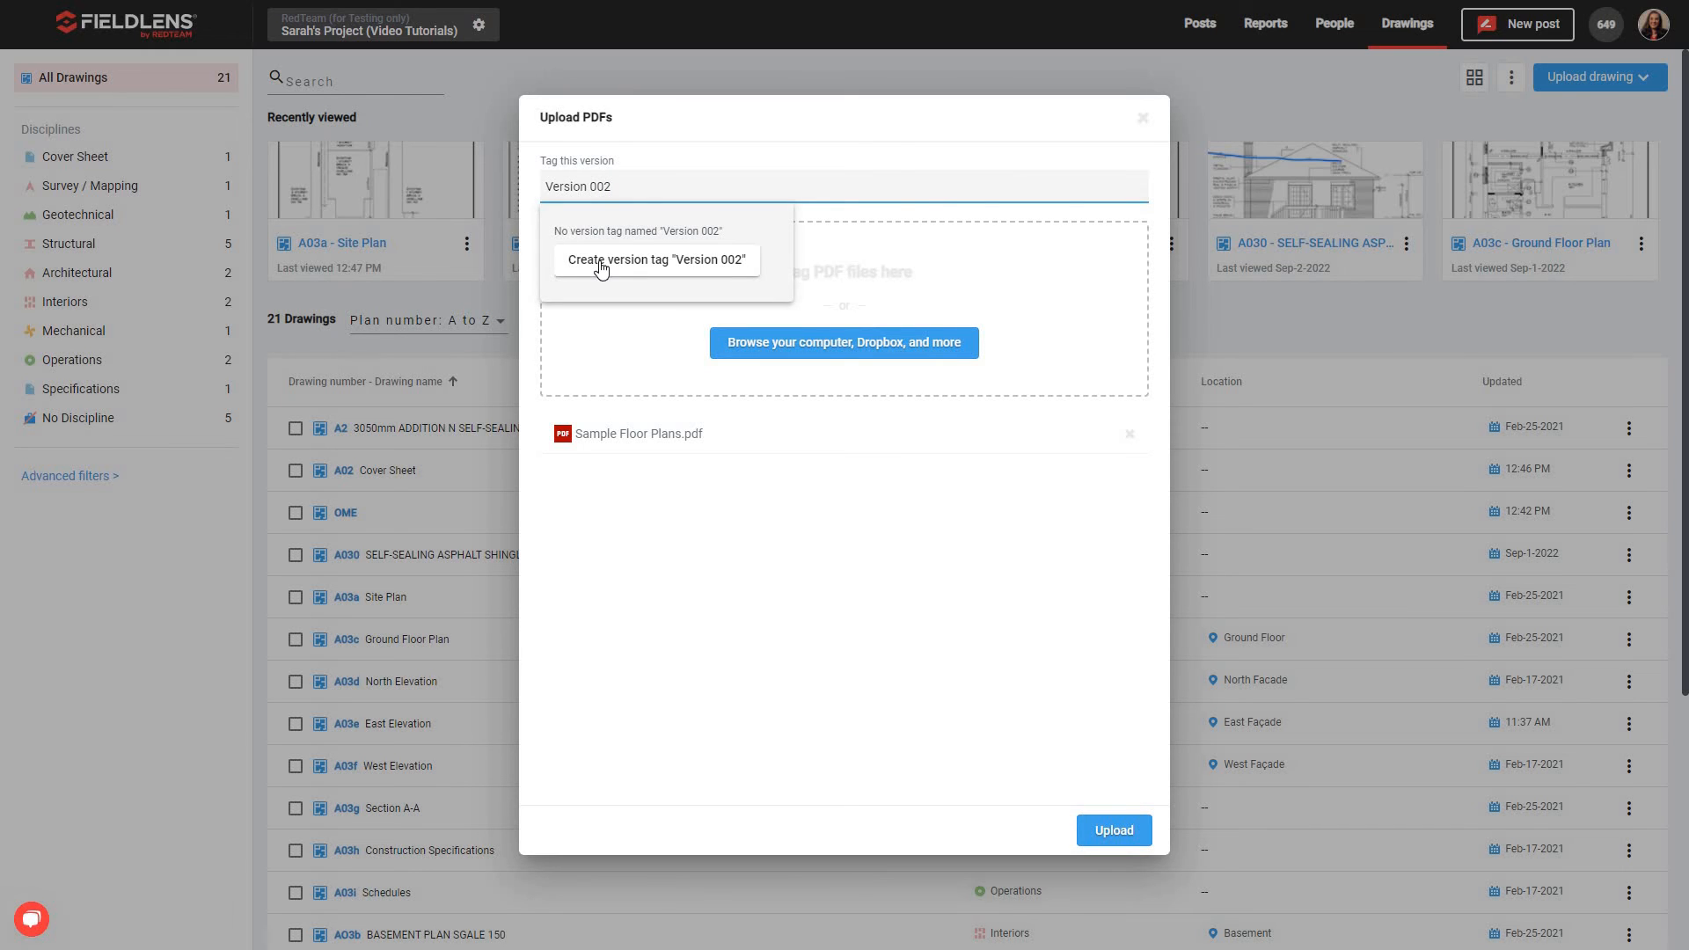
click(603, 259)
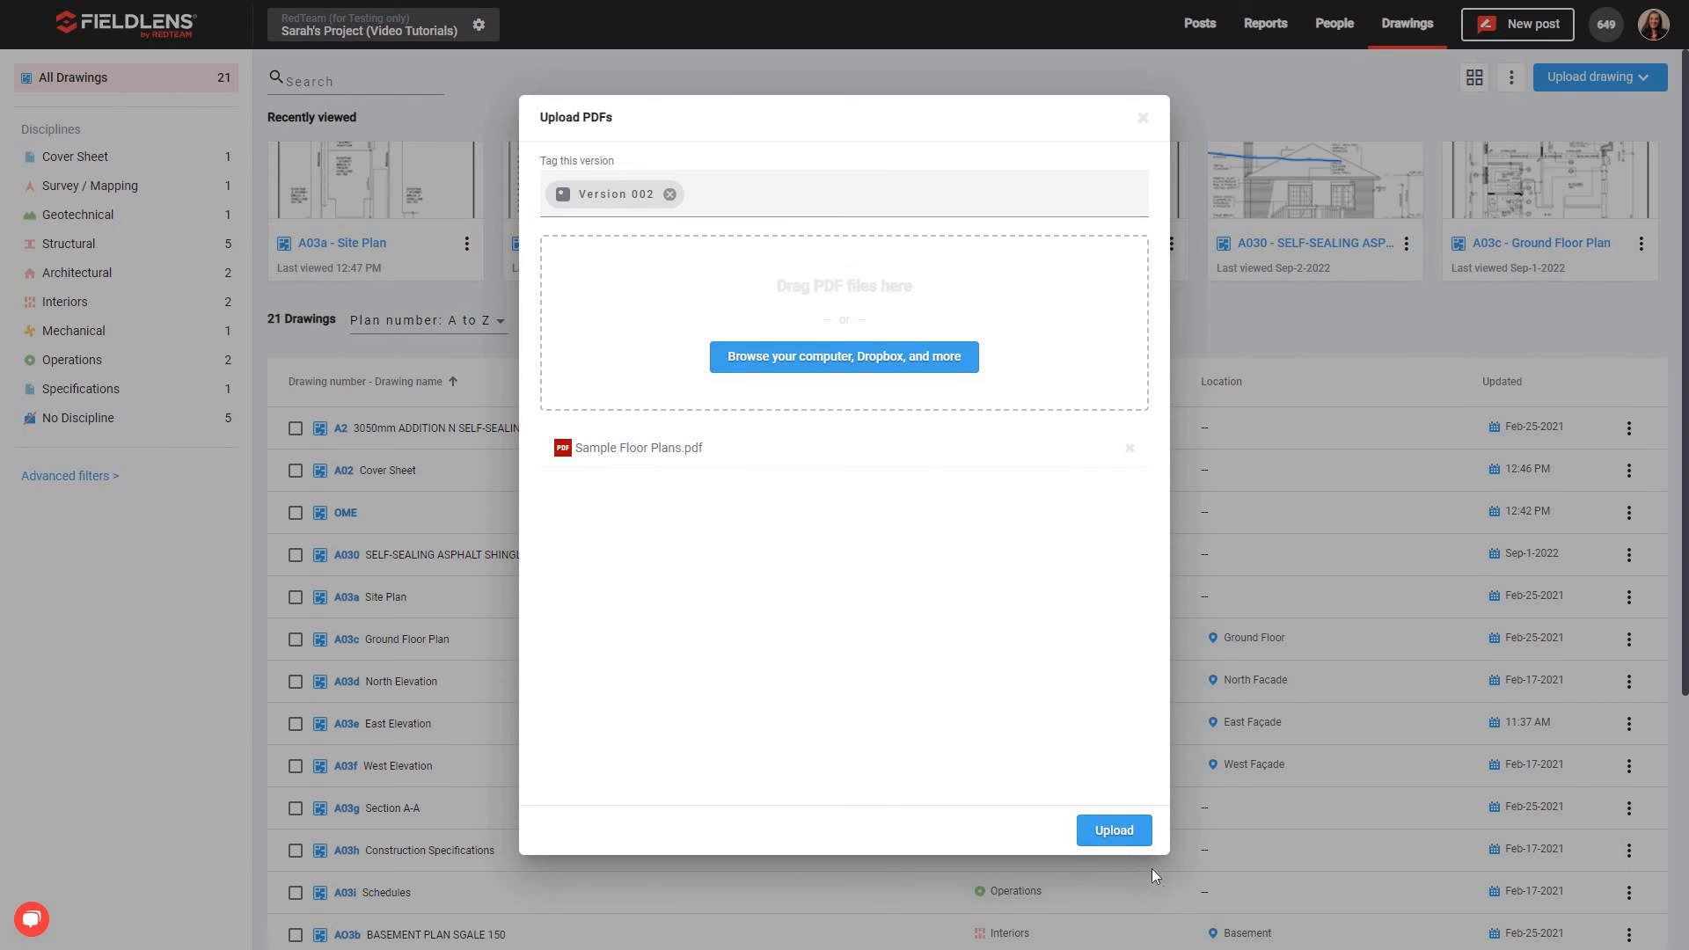
click(1123, 831)
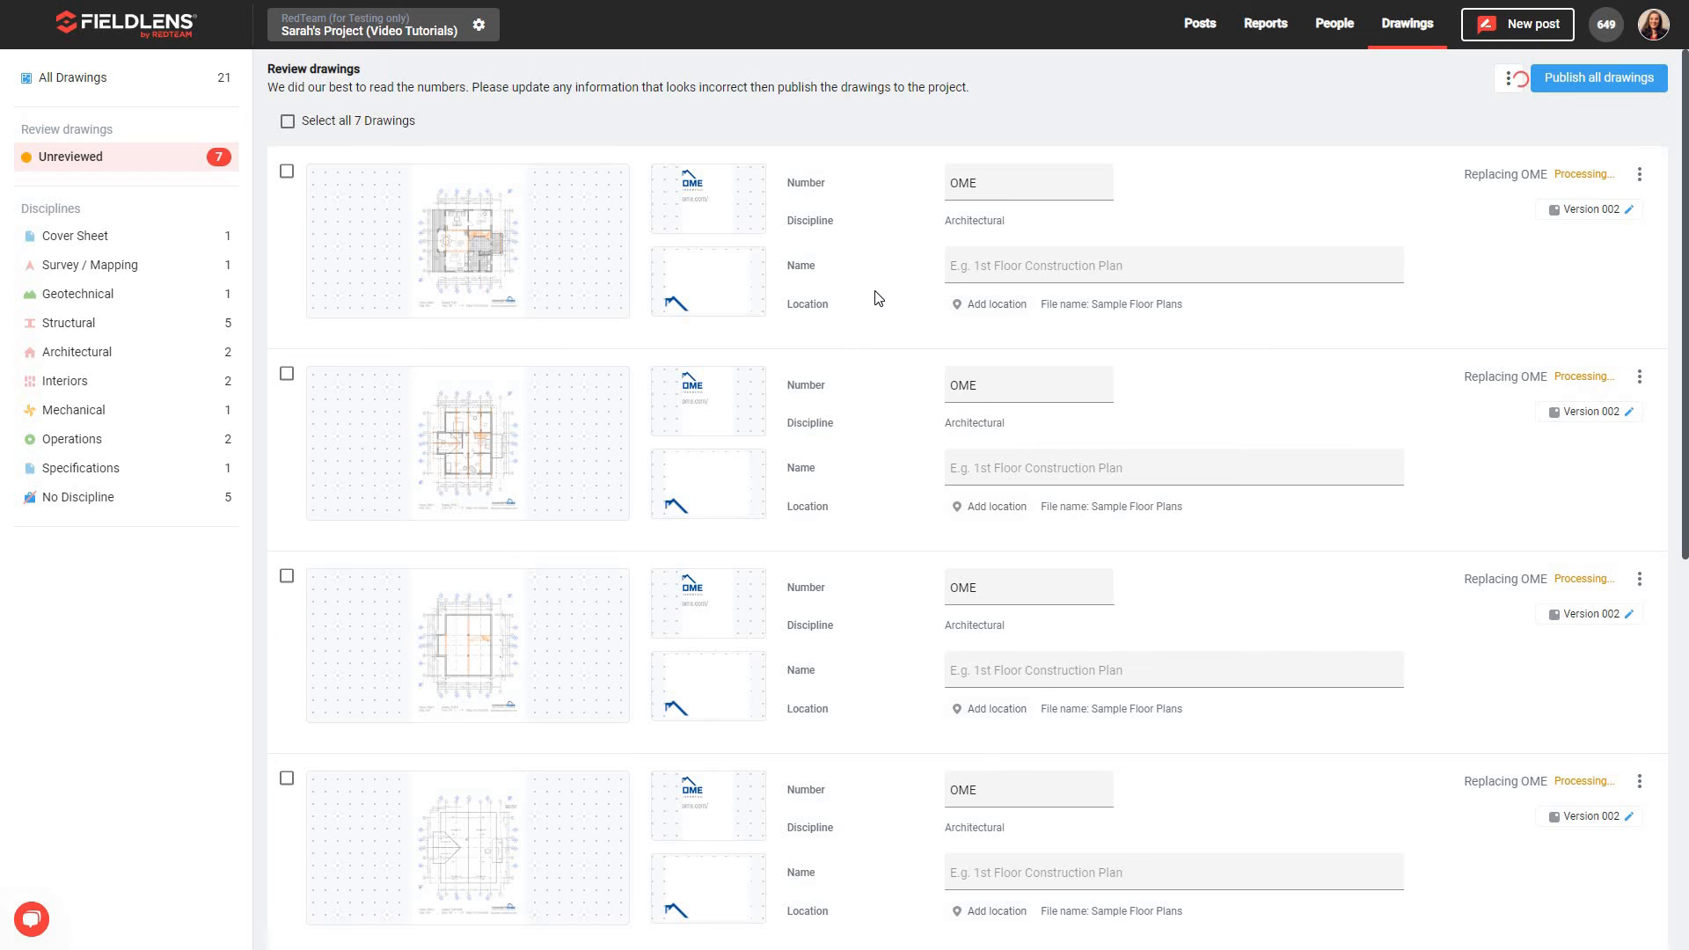
Step: Set the first unreviewed drawing's number to IS.01
click(980, 177)
key(ctrl+a)
text(IS.01)
click(1291, 211)
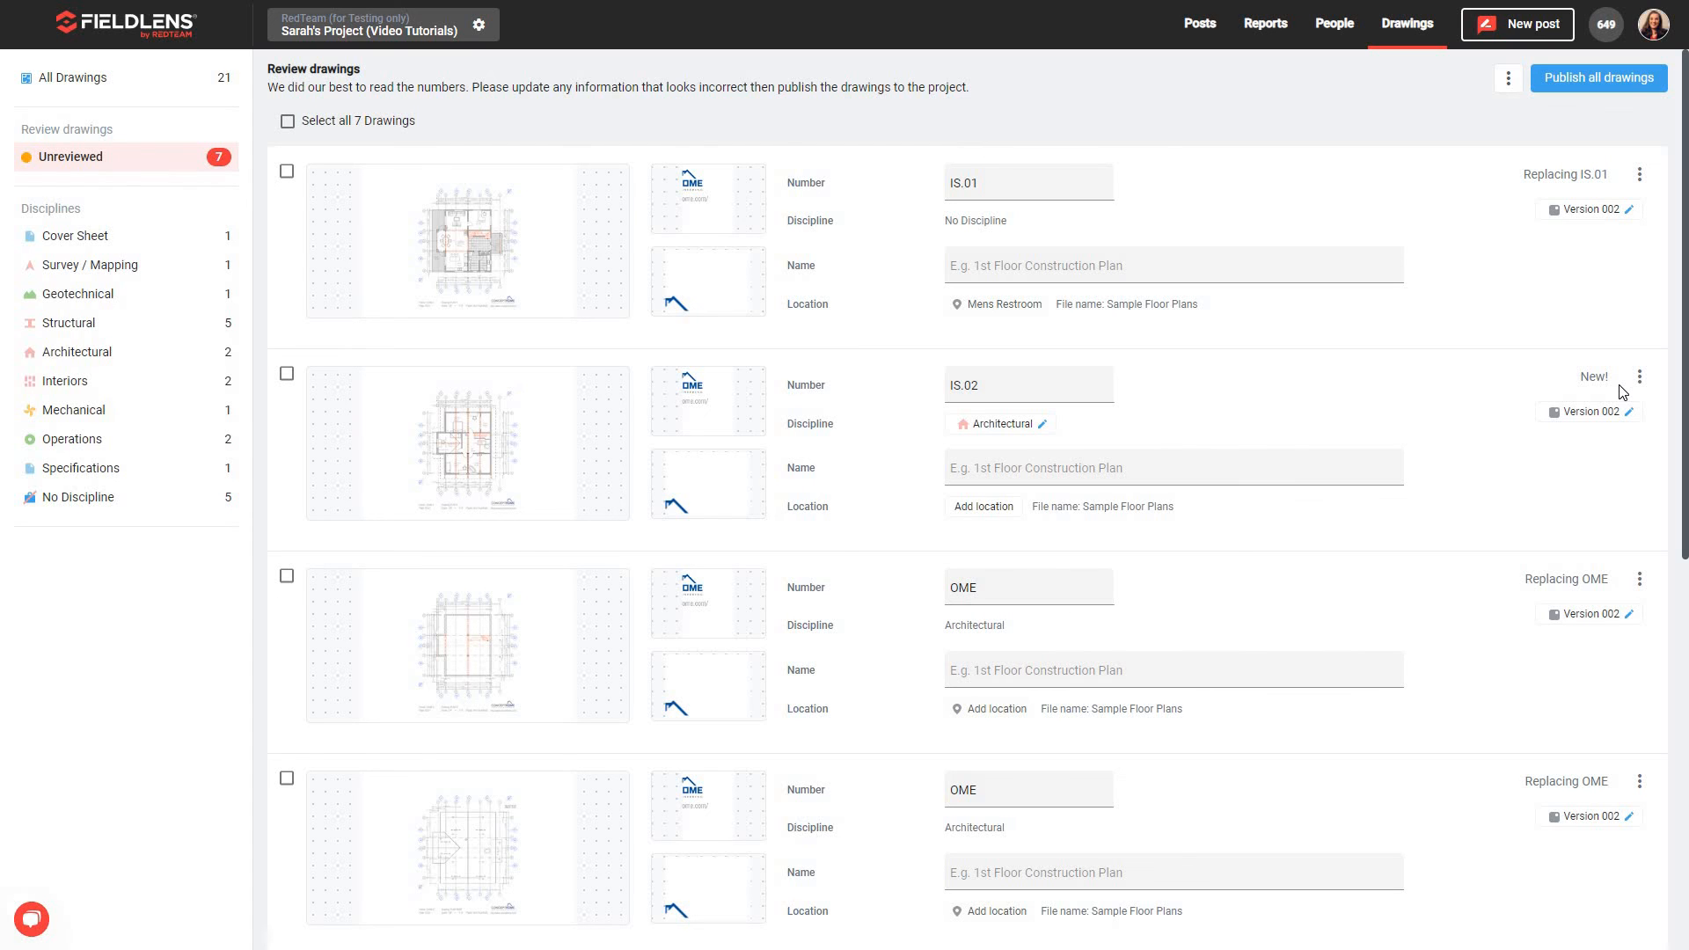
Step: Select only drawing IS.01 among the unreviewed drawings and publish it to the project
click(287, 173)
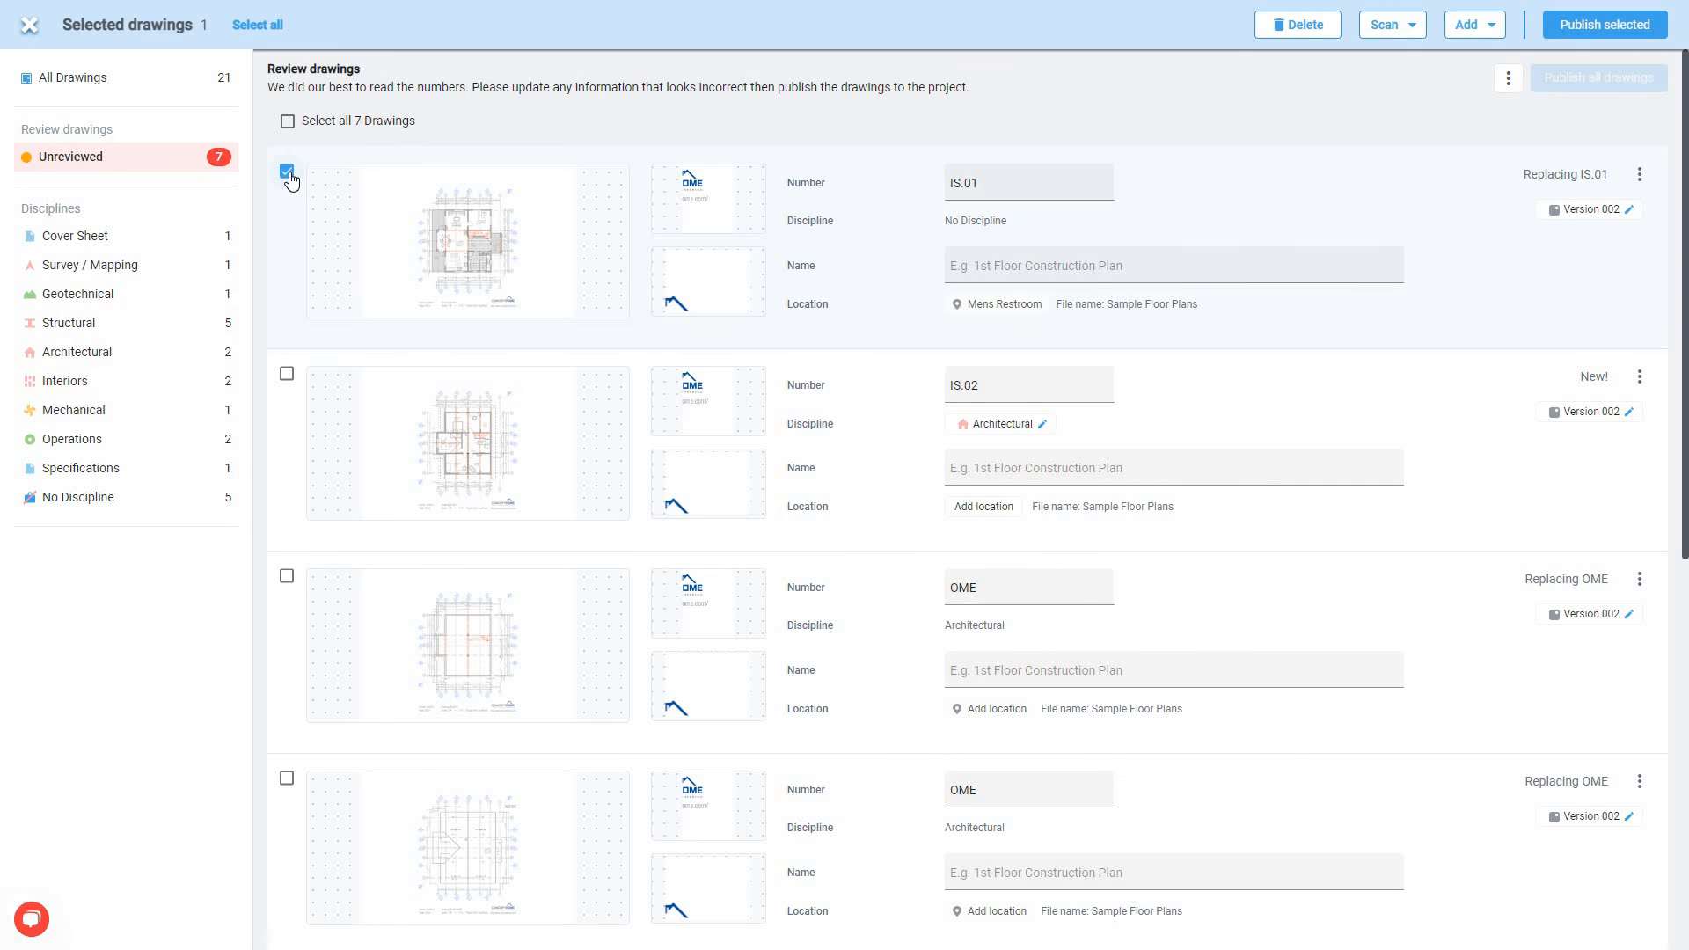
click(1617, 27)
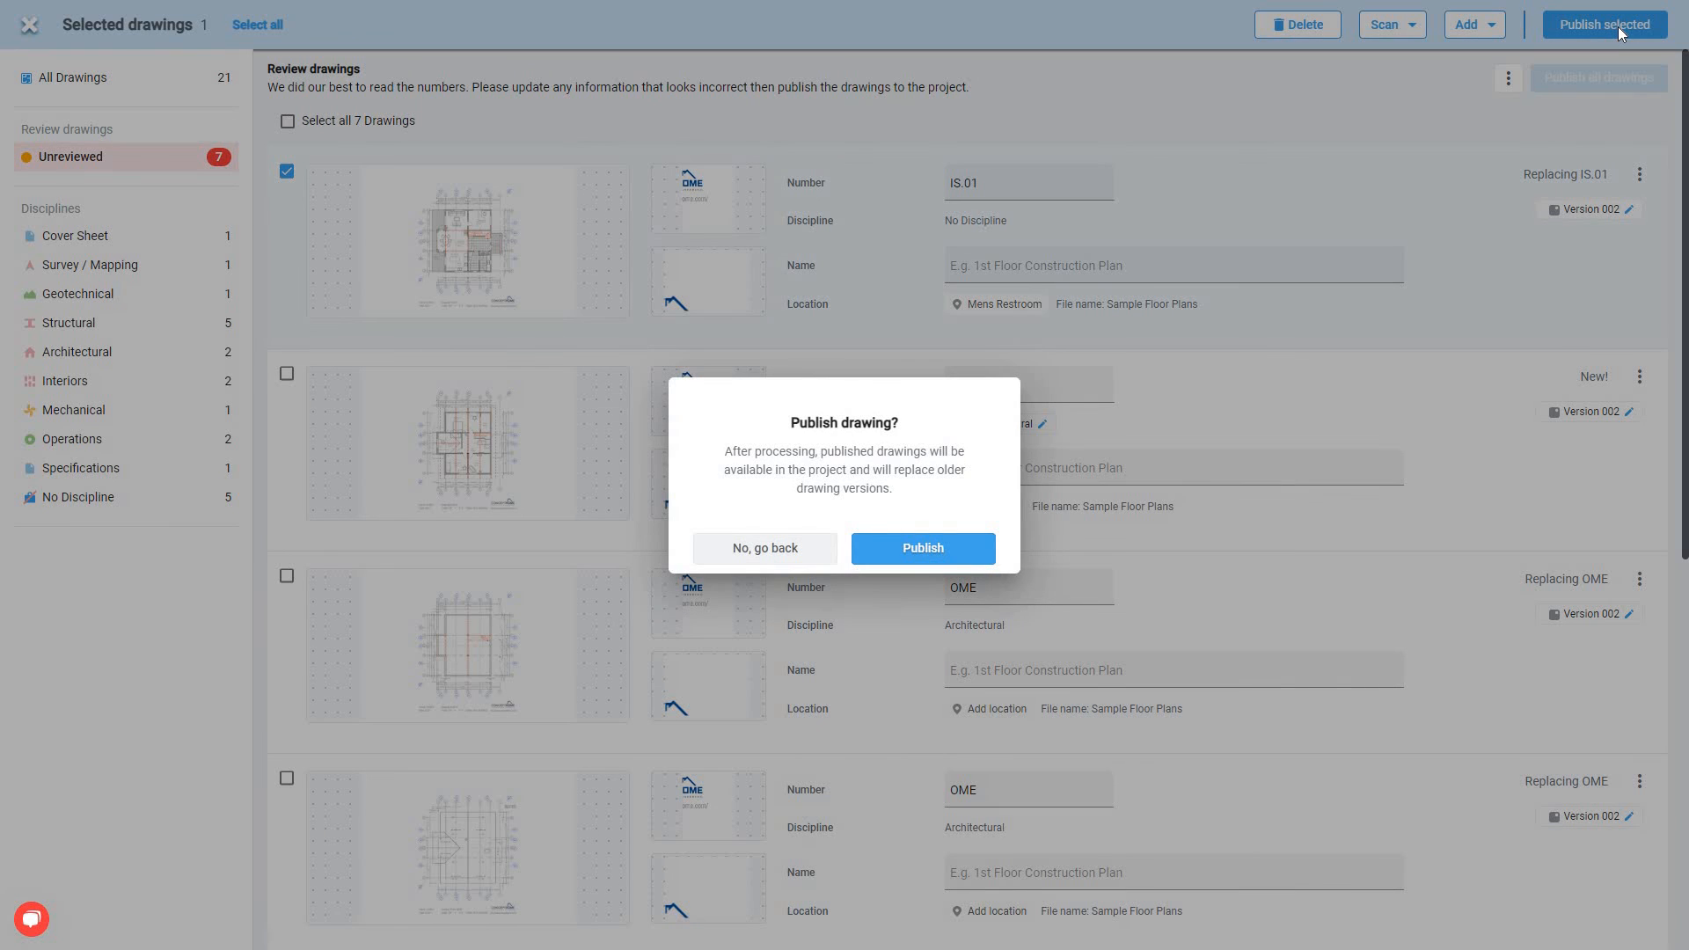
click(911, 555)
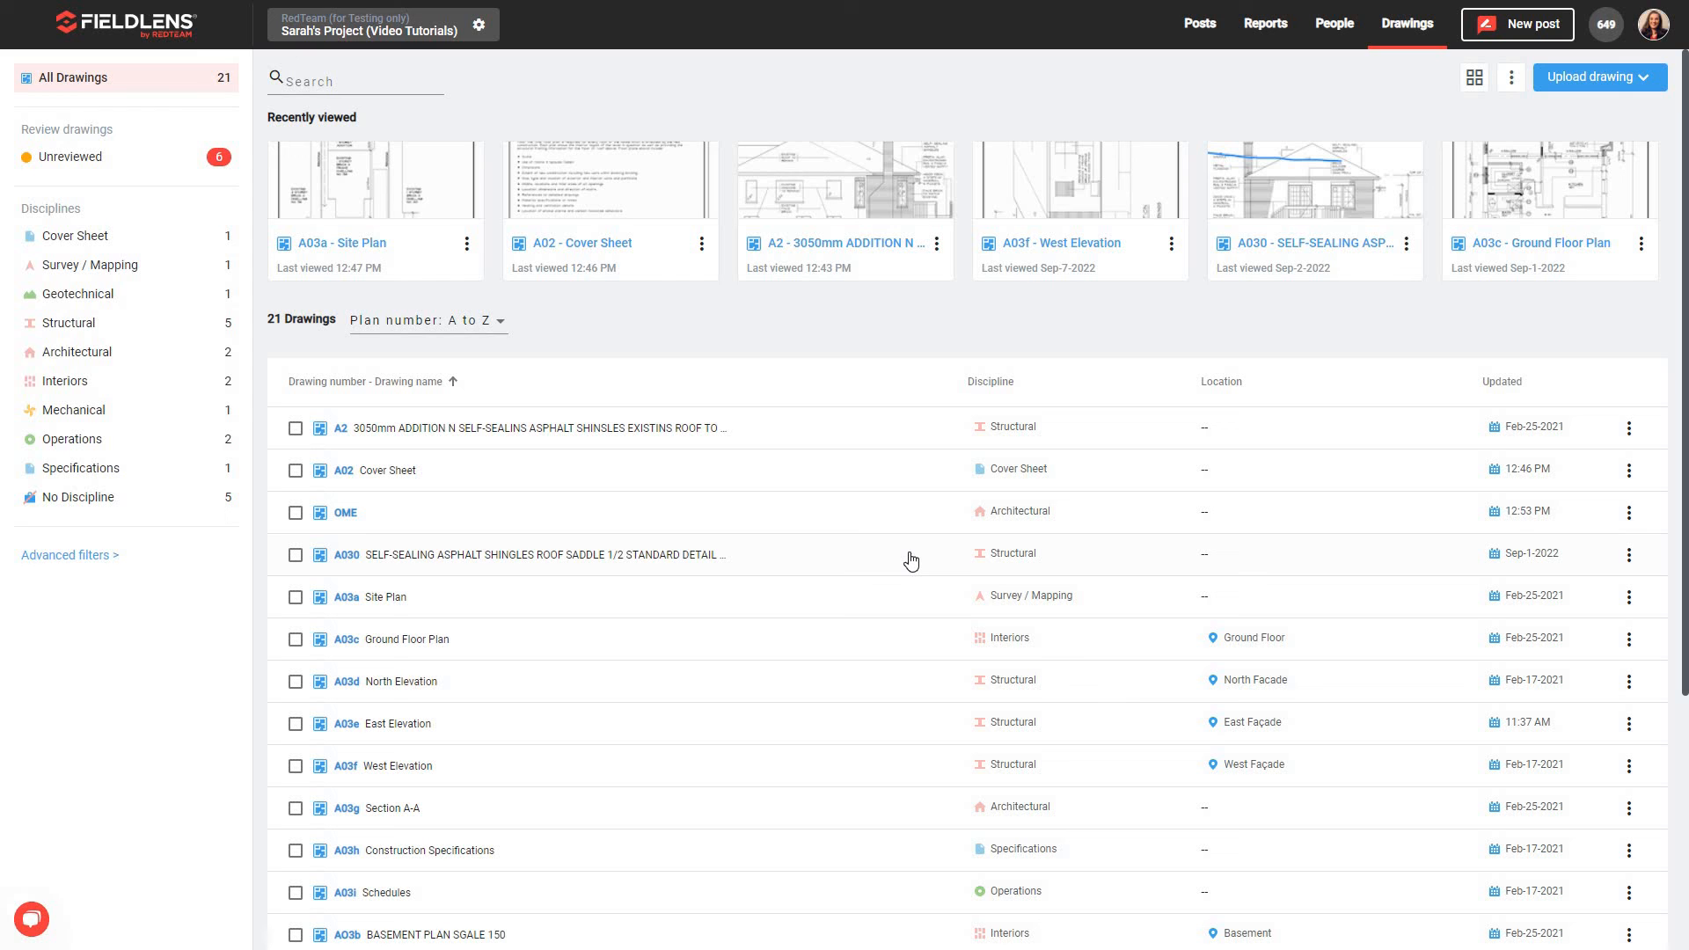
Step: Search the project drawings for IS.01 and open that drawing
click(355, 75)
text(IS.01)
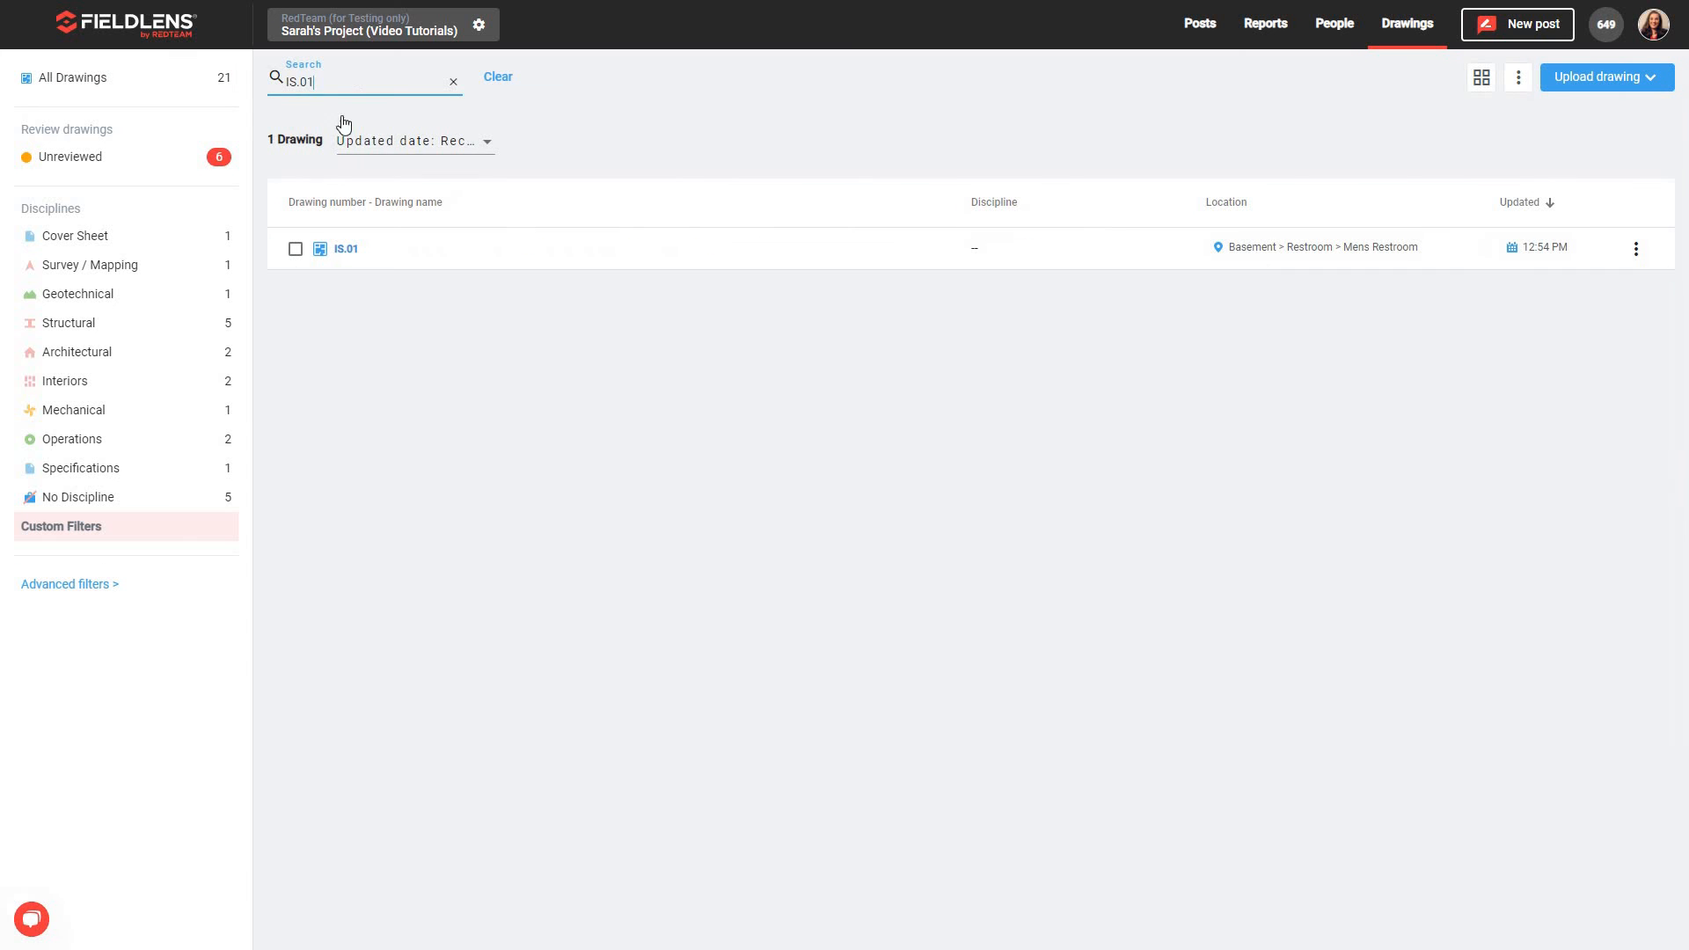
click(346, 251)
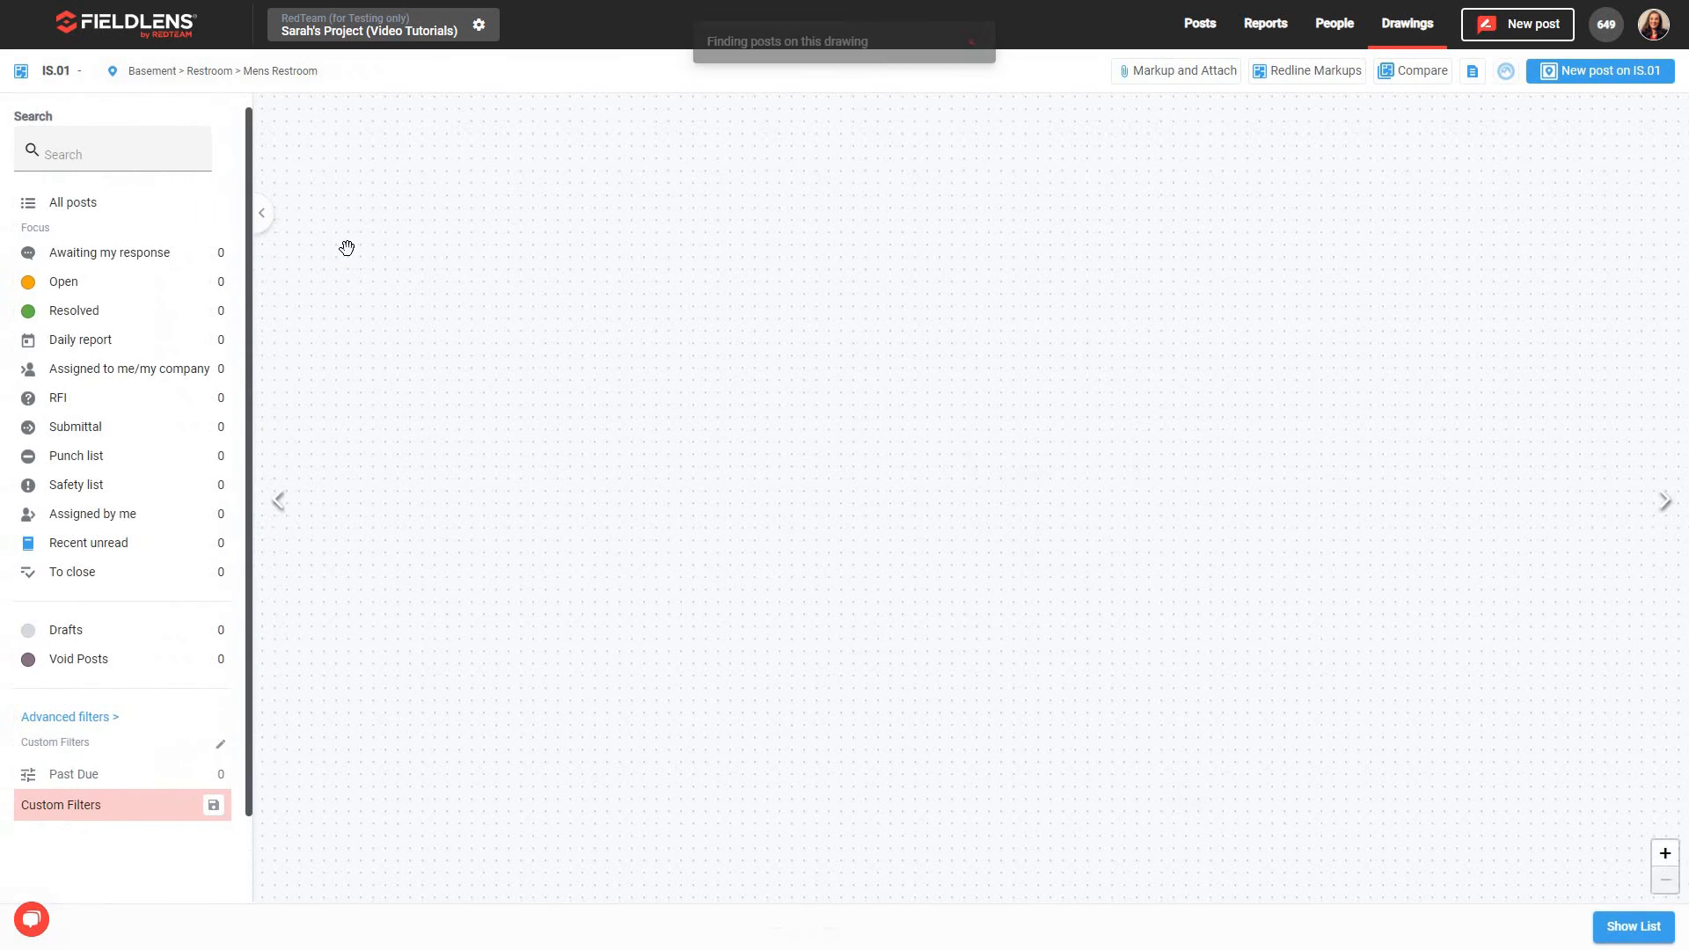
Step: View IS.01's 12:30 PM version in the version comparison, return to the 12:51 PM version and close the comparison
click(1437, 78)
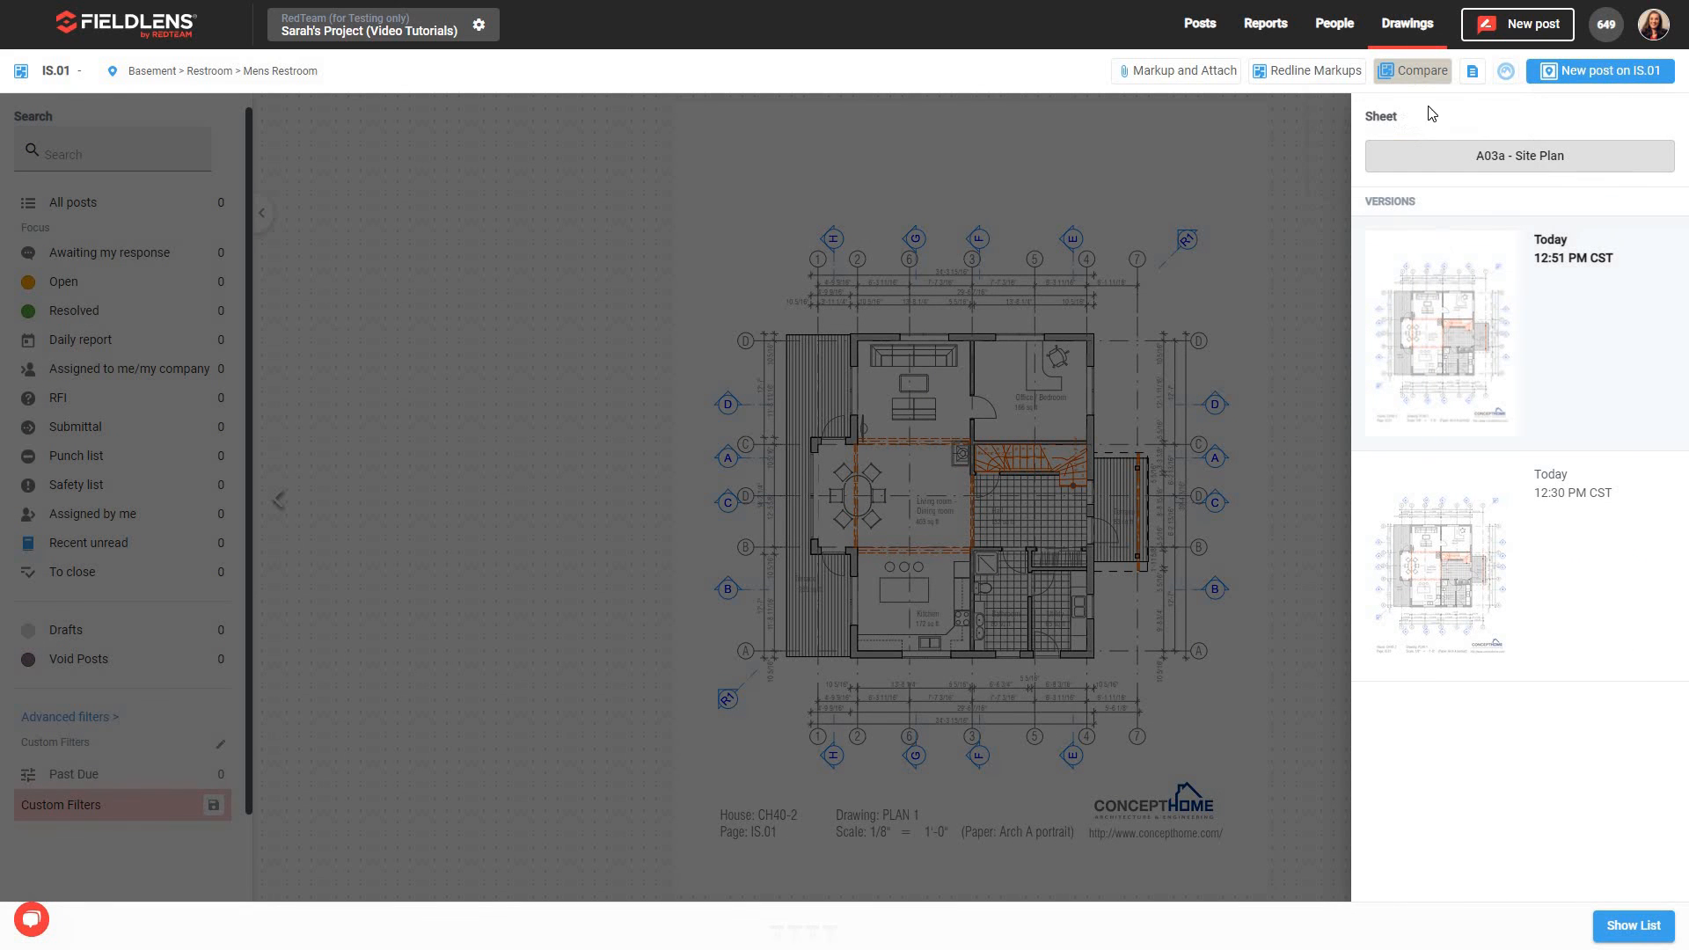
mouse_move(1416, 574)
click(1425, 547)
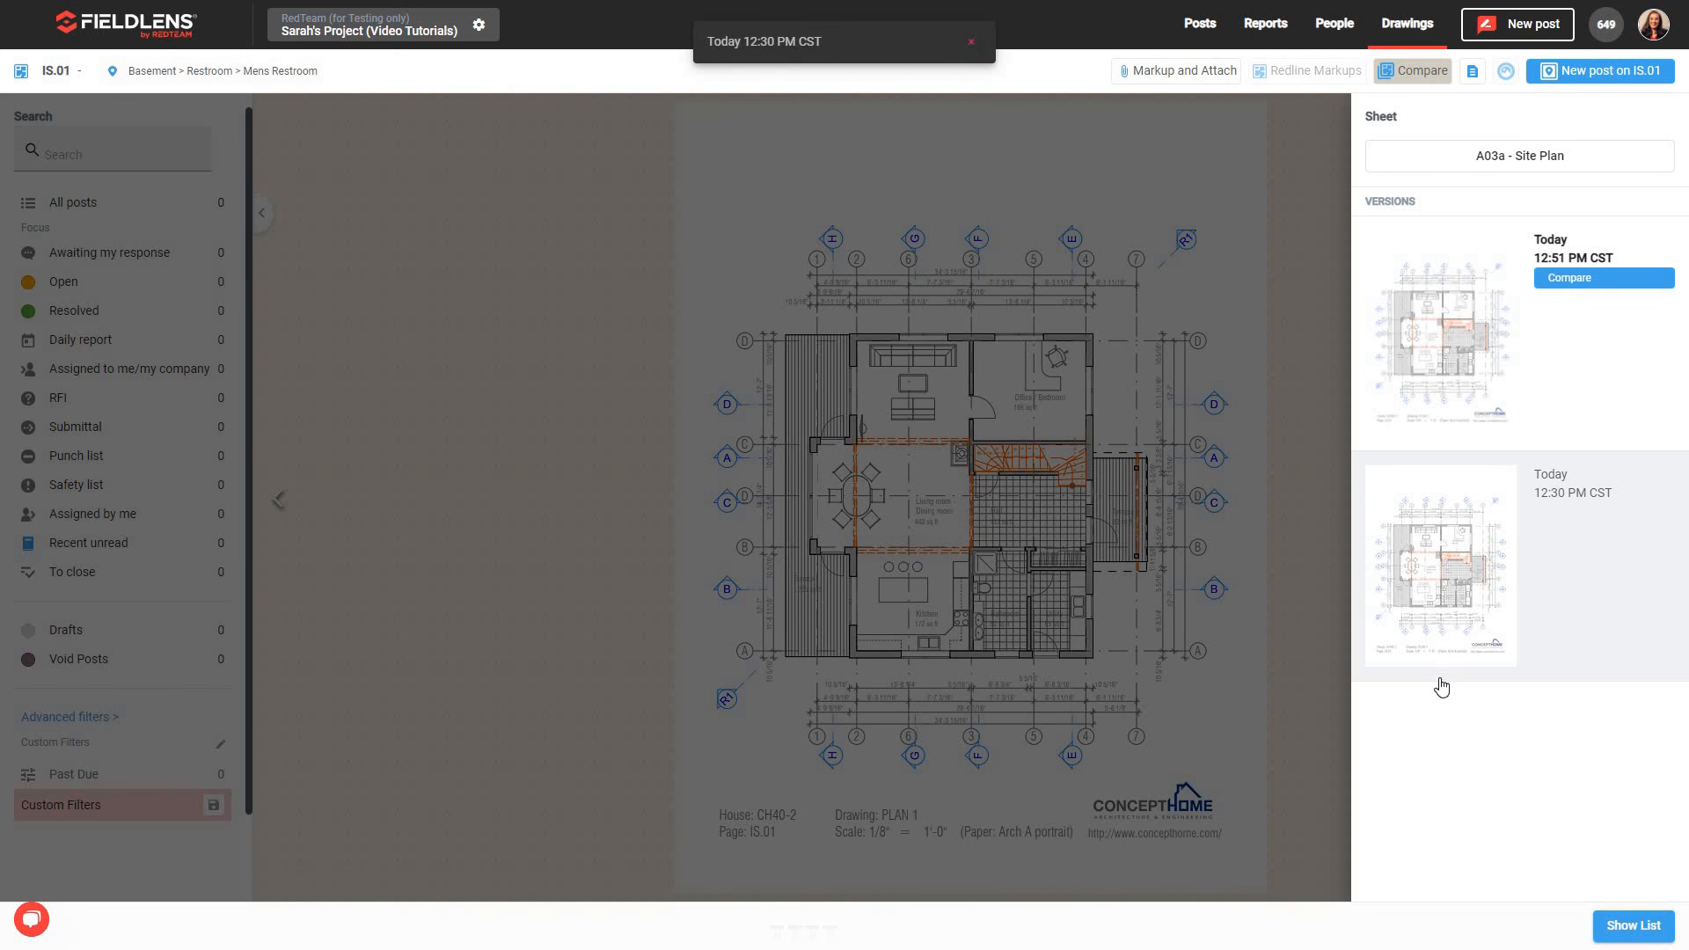
click(1433, 332)
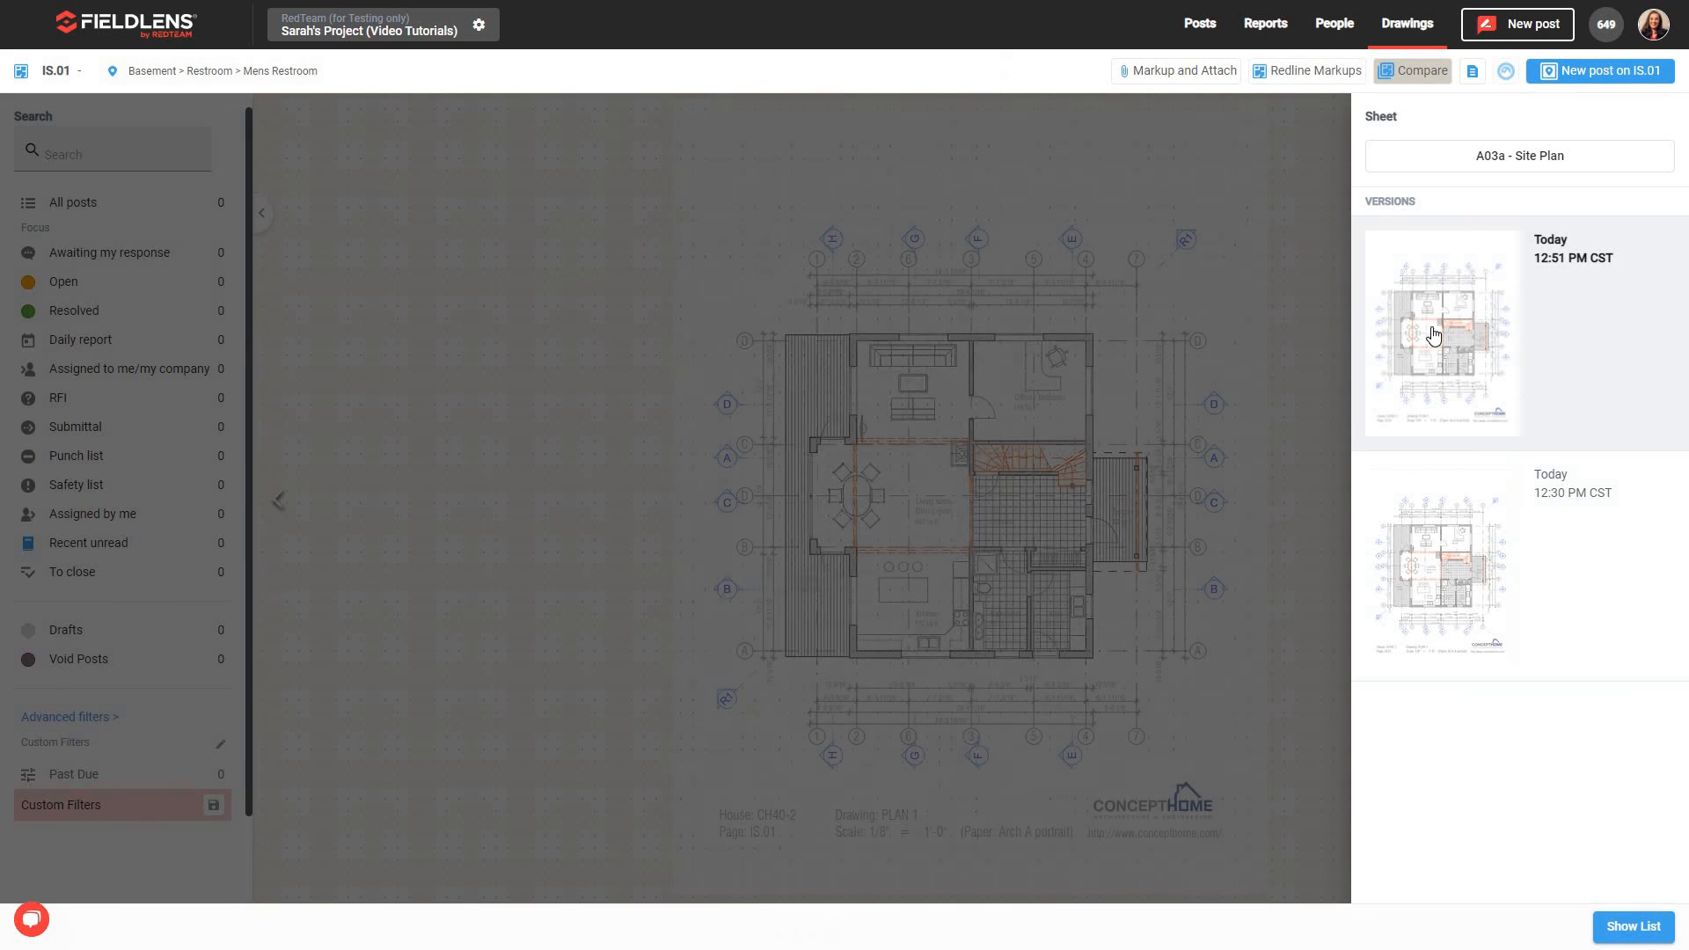
click(1406, 75)
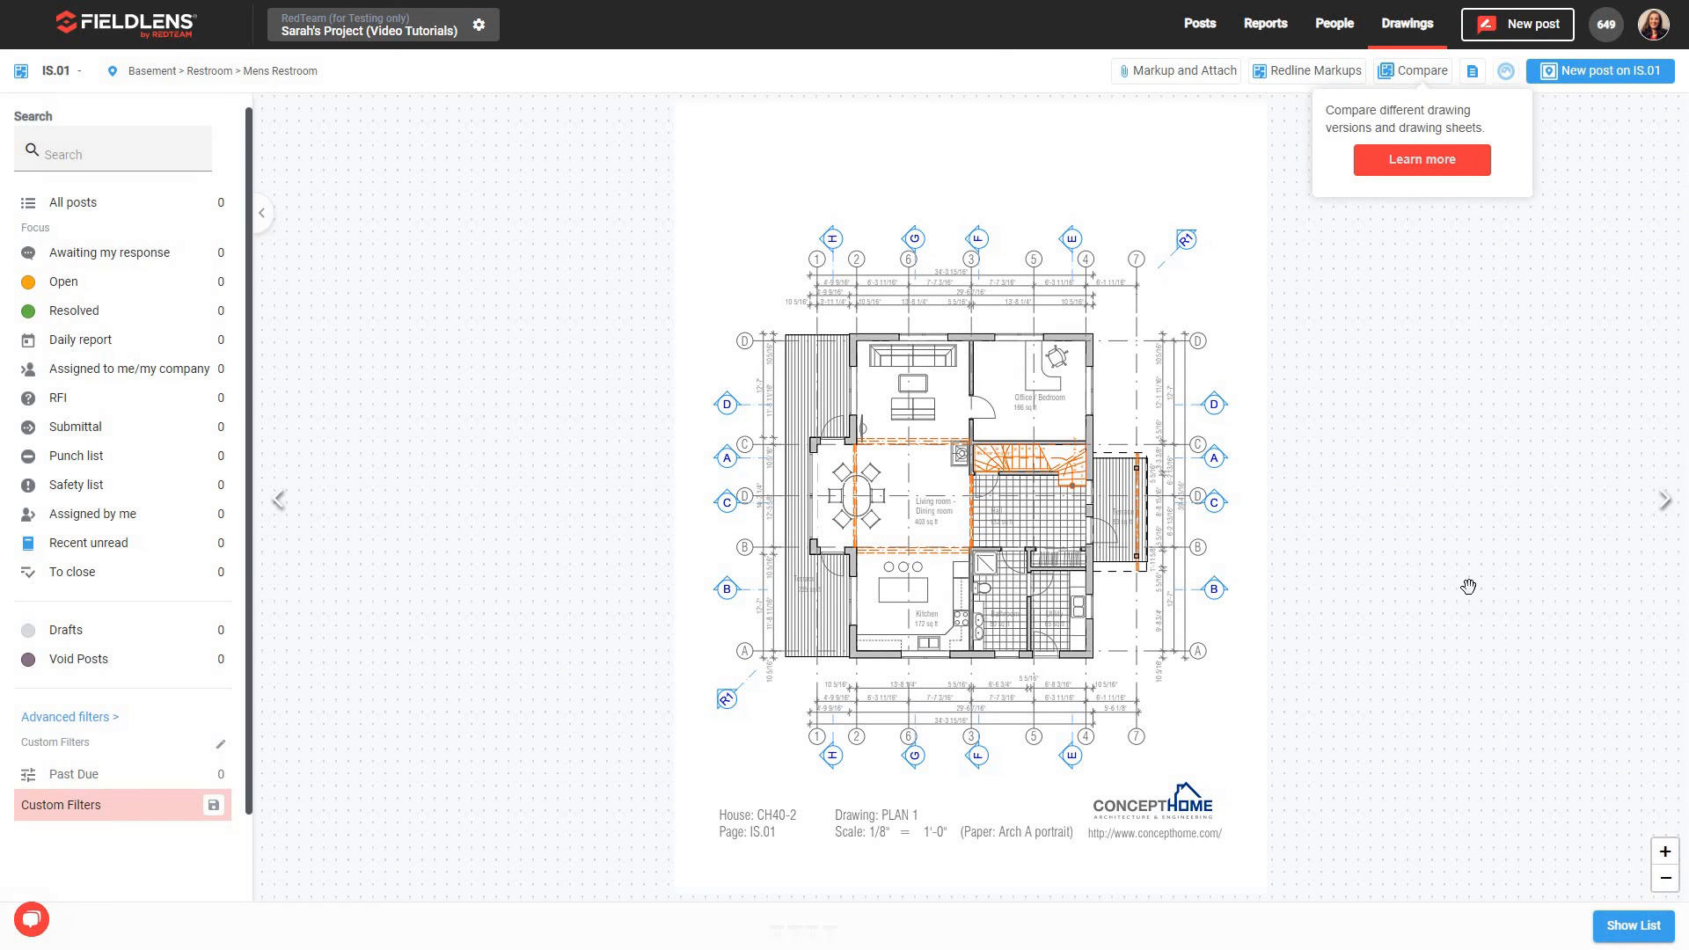
Step: Return to the drawings list, open IS.01 for editing, view its version options, keep the 12:51 PM version and close it
click(1415, 28)
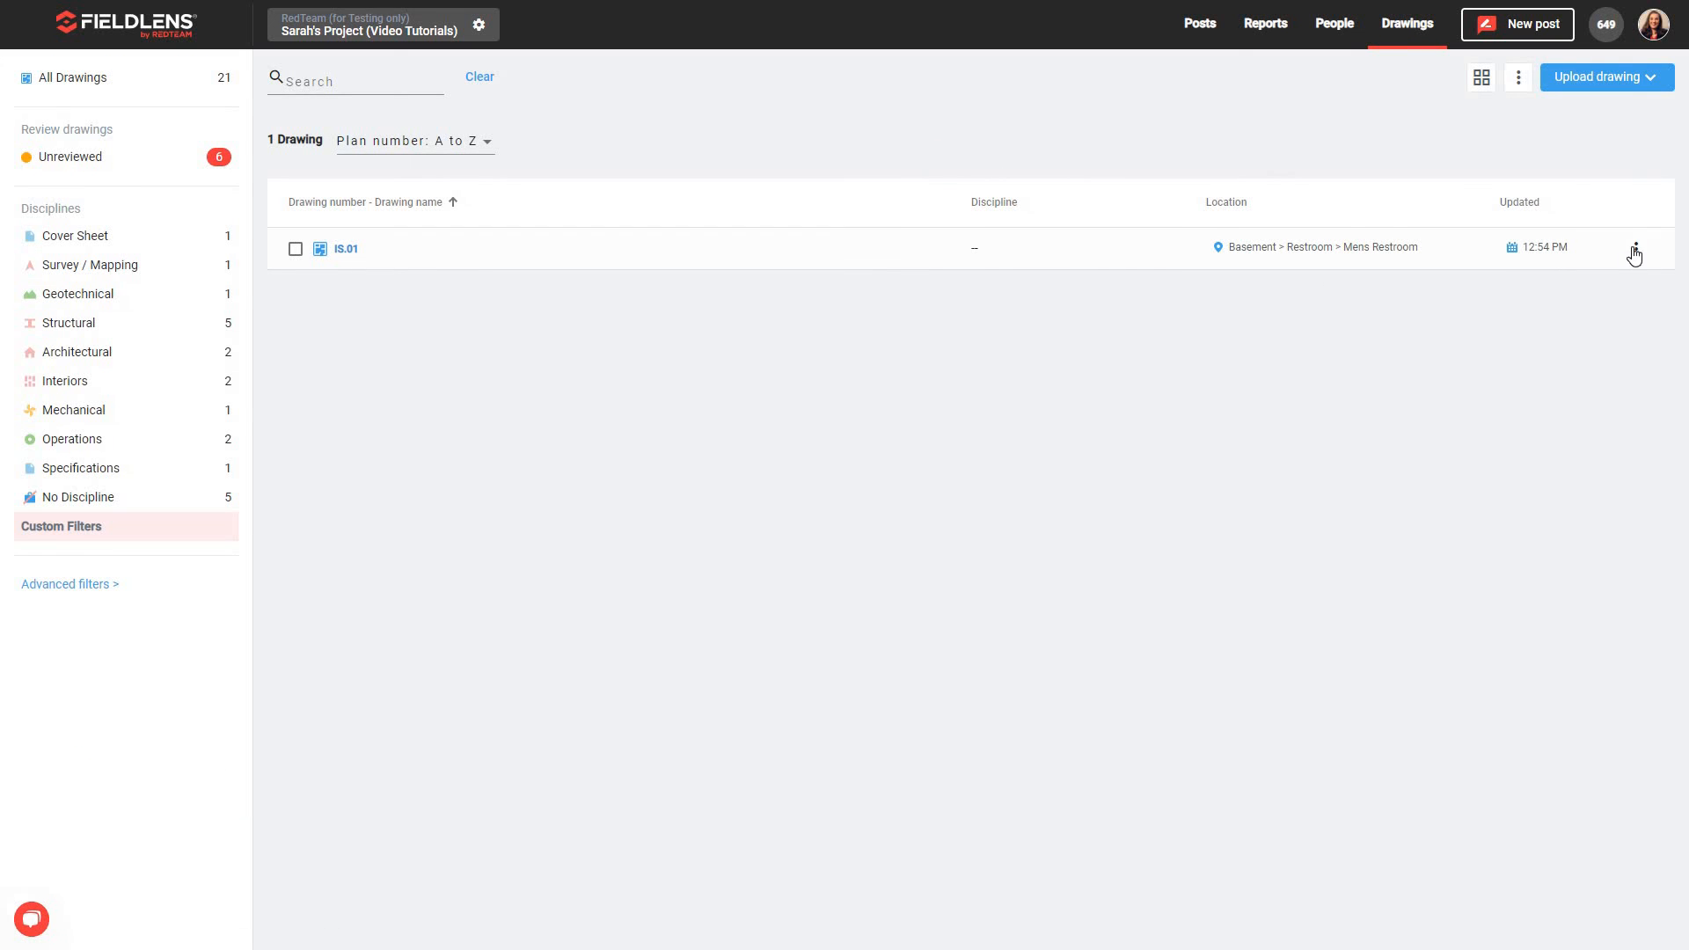
click(1636, 250)
click(1585, 266)
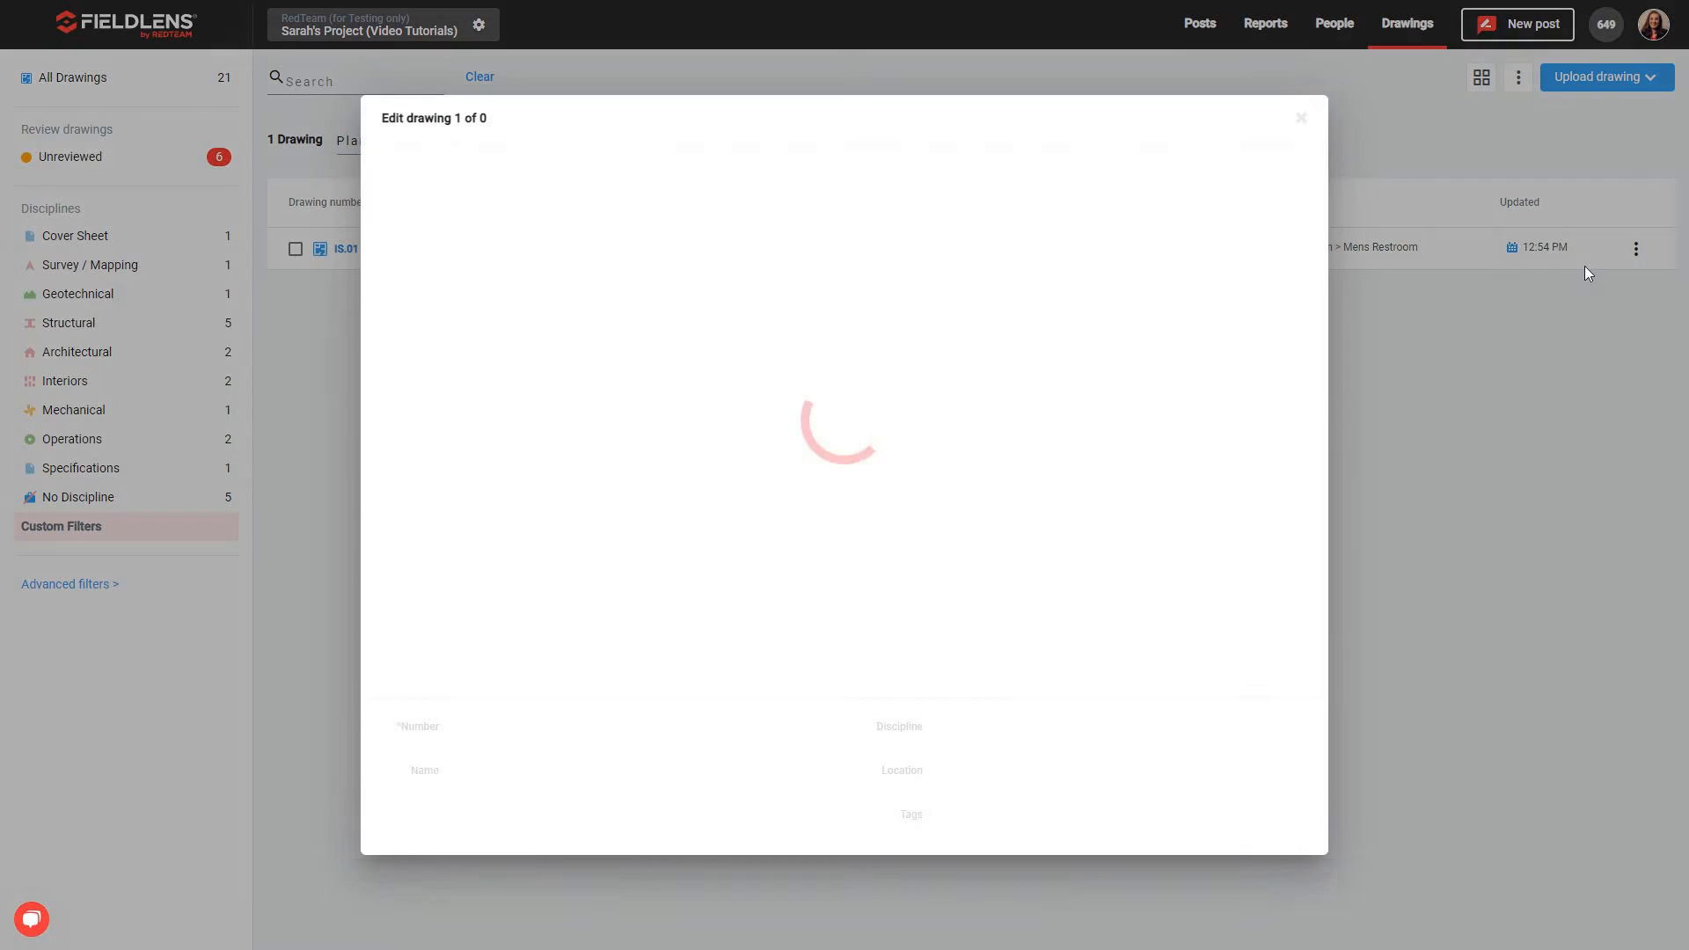
click(692, 811)
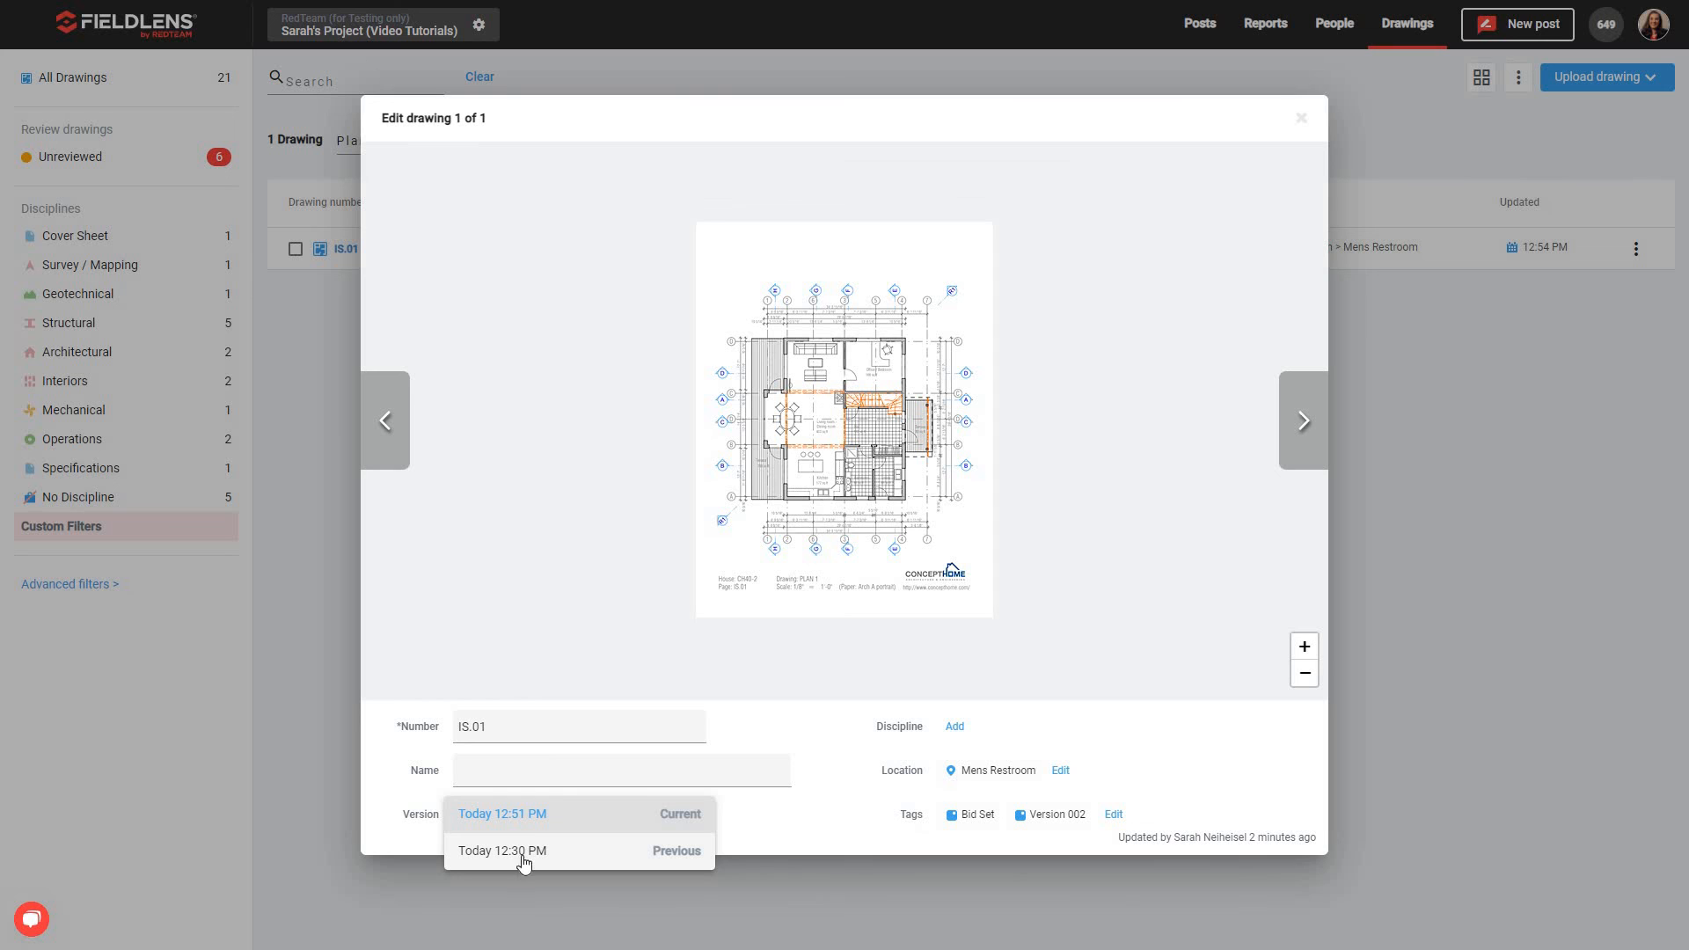
click(581, 818)
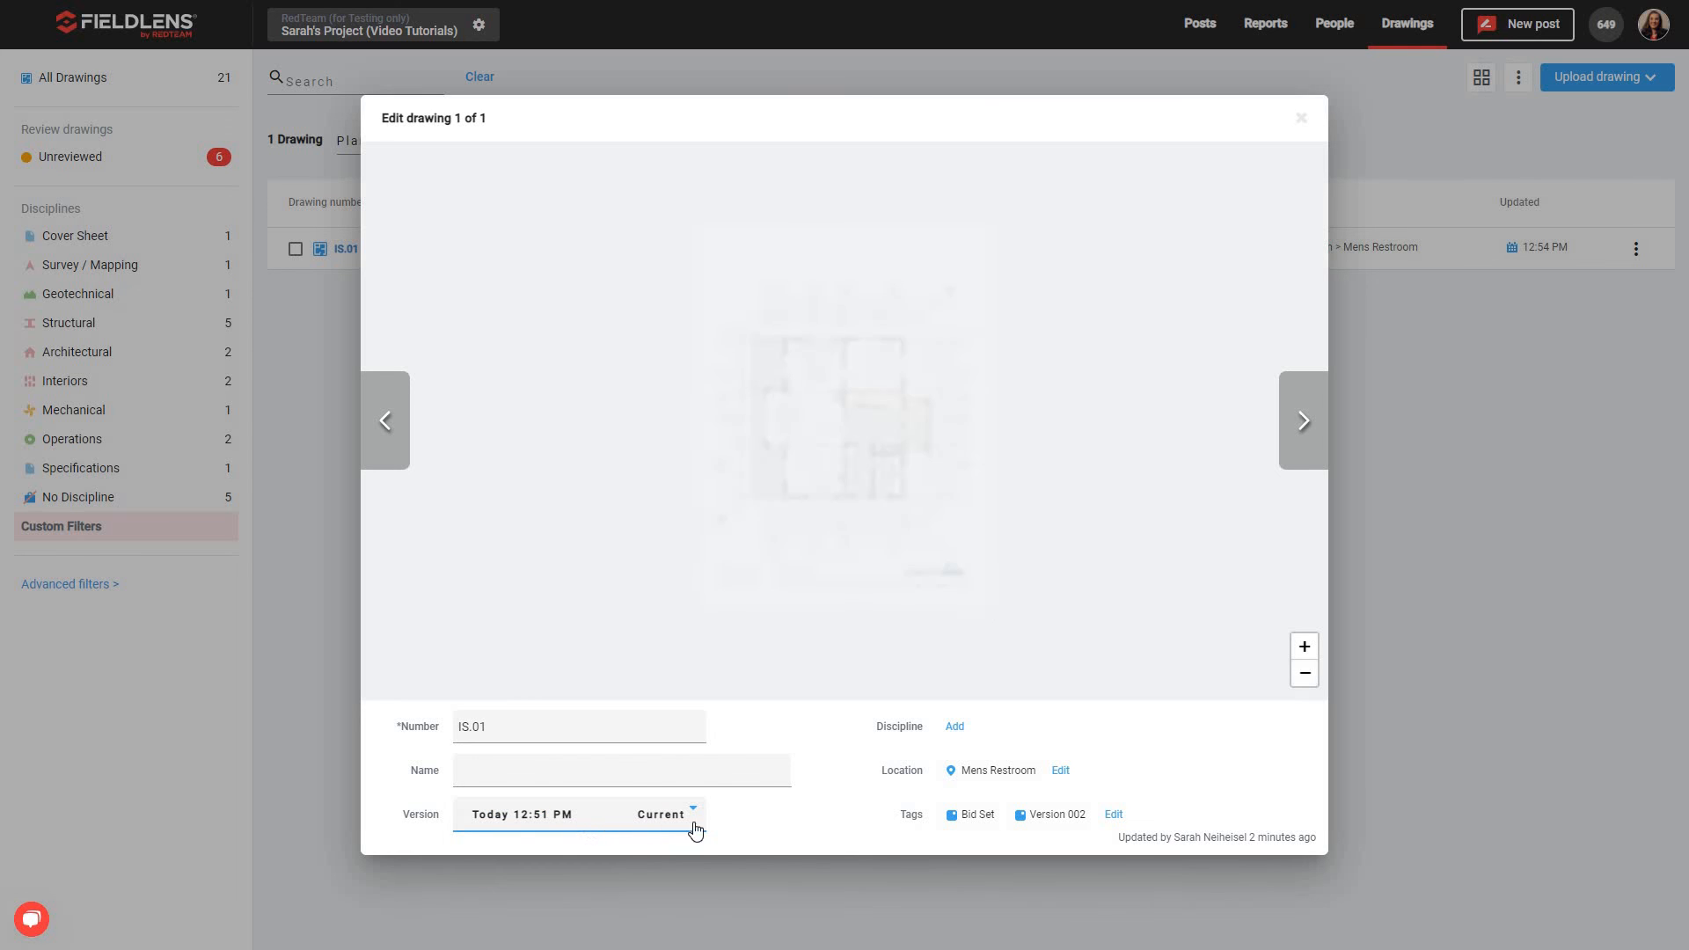
click(1301, 119)
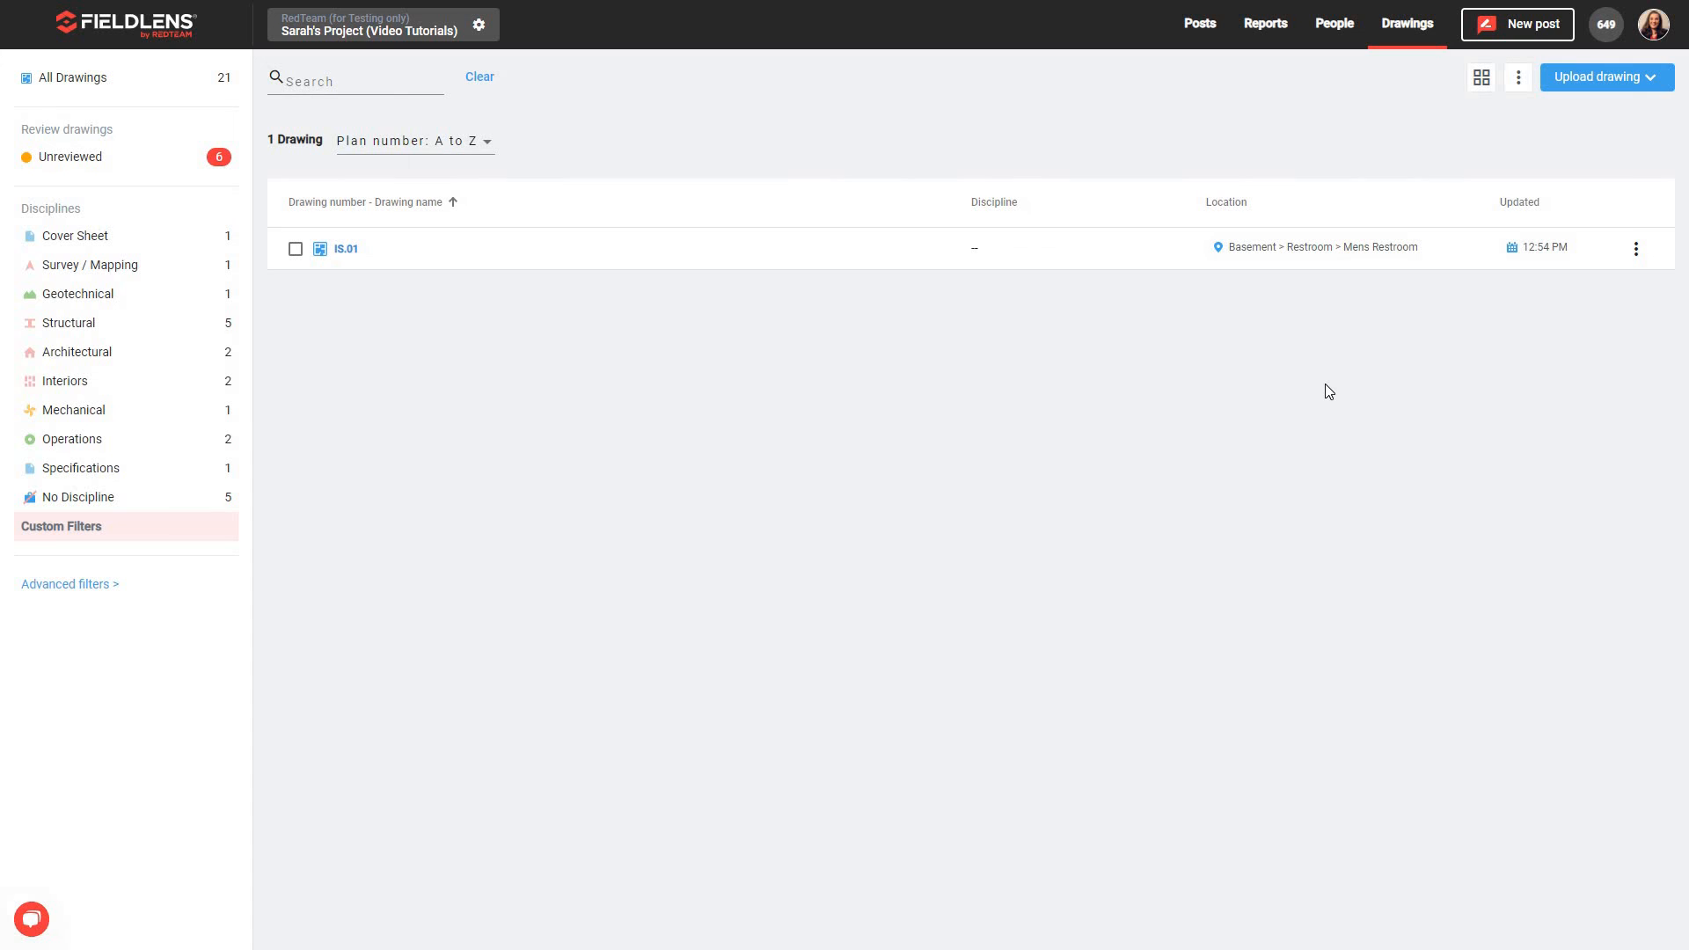